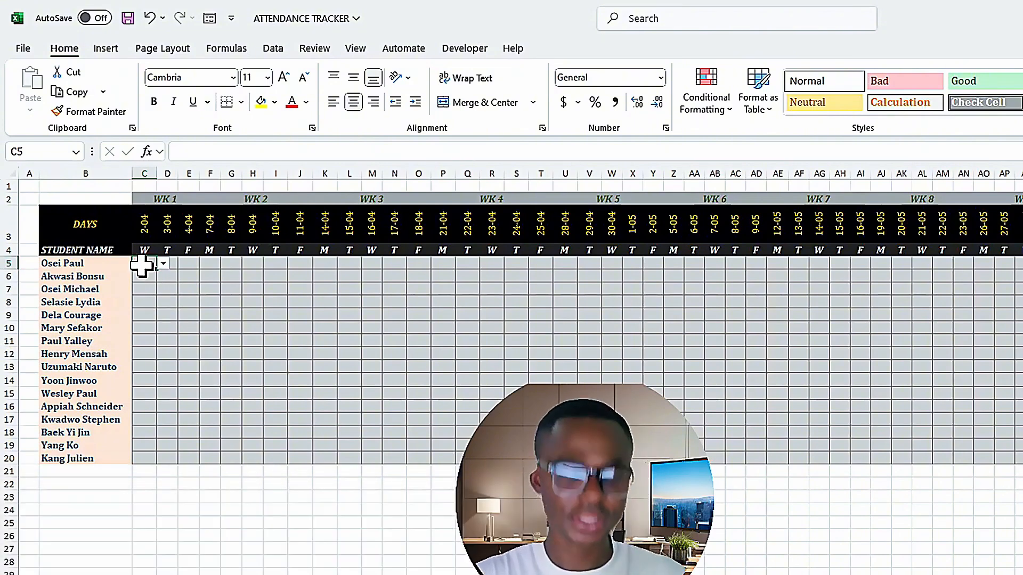
# Step: On the 2-04 date, mark the first student P in C5 and the second student A in C6
pyautogui.write('P')
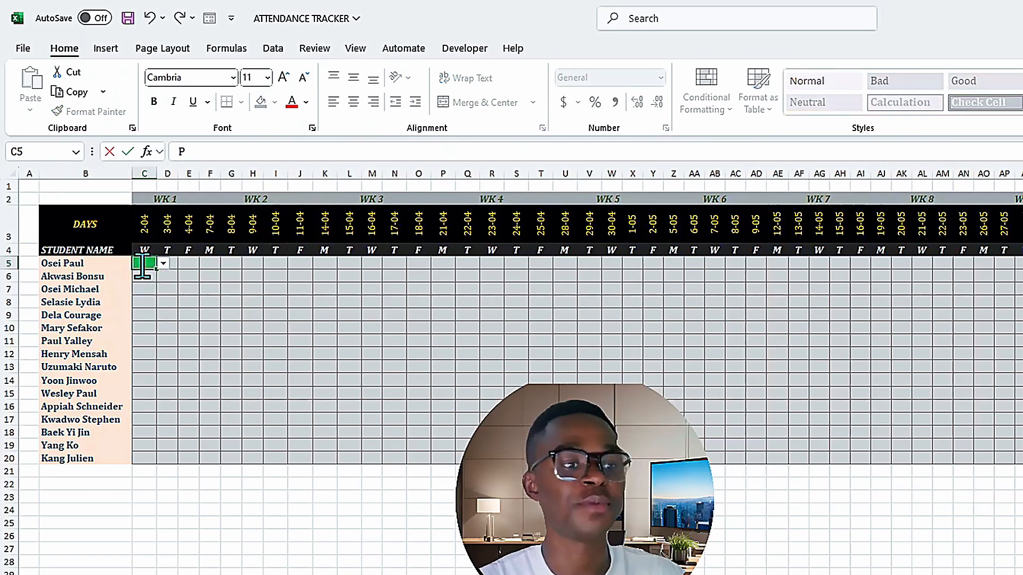
pyautogui.press('Return')
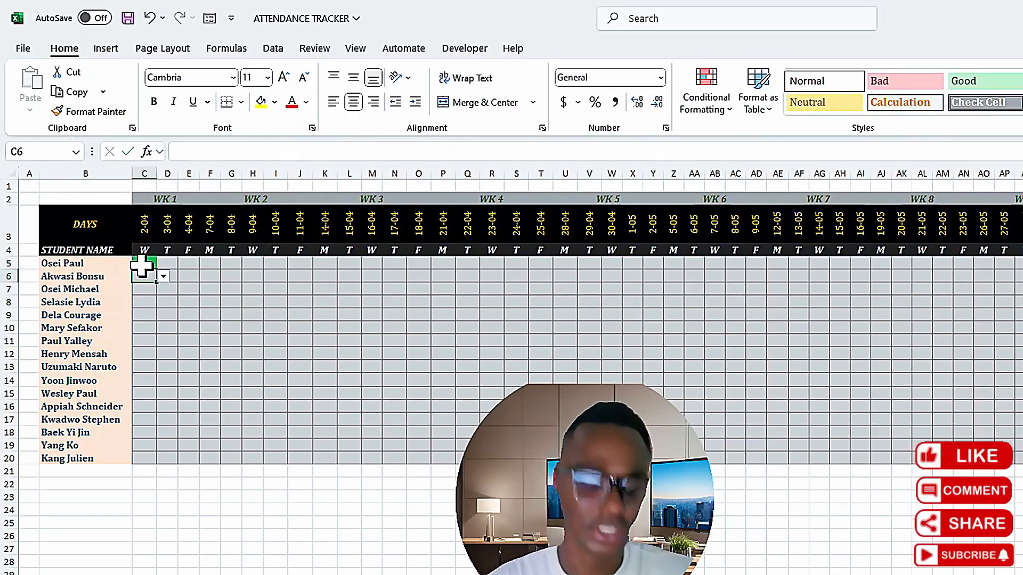
pyautogui.write('A')
pyautogui.press('Return')
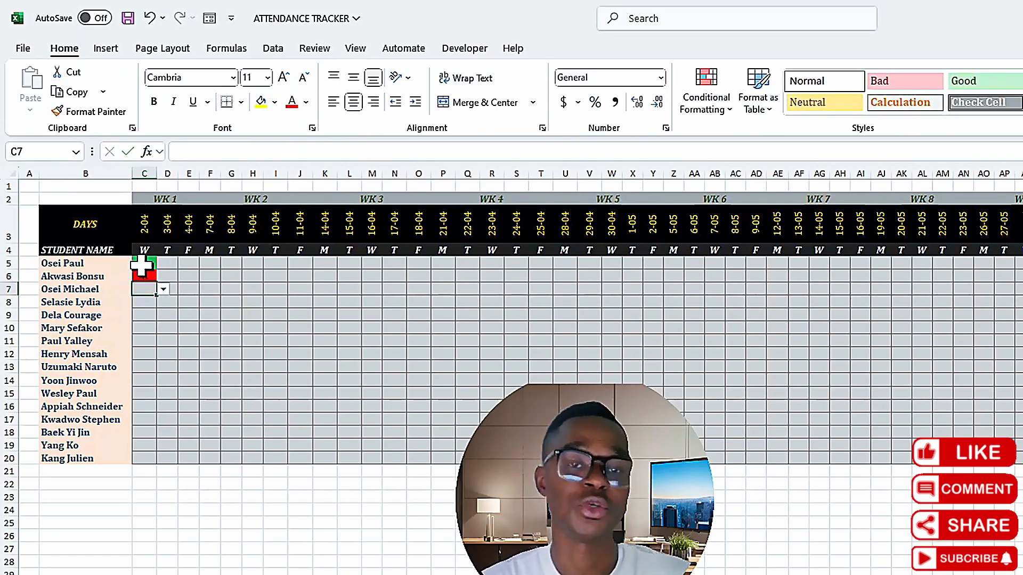
# Step: Mark H for the first six students on the 7-04 date, in cells F5 through F10
pyautogui.click(210, 262)
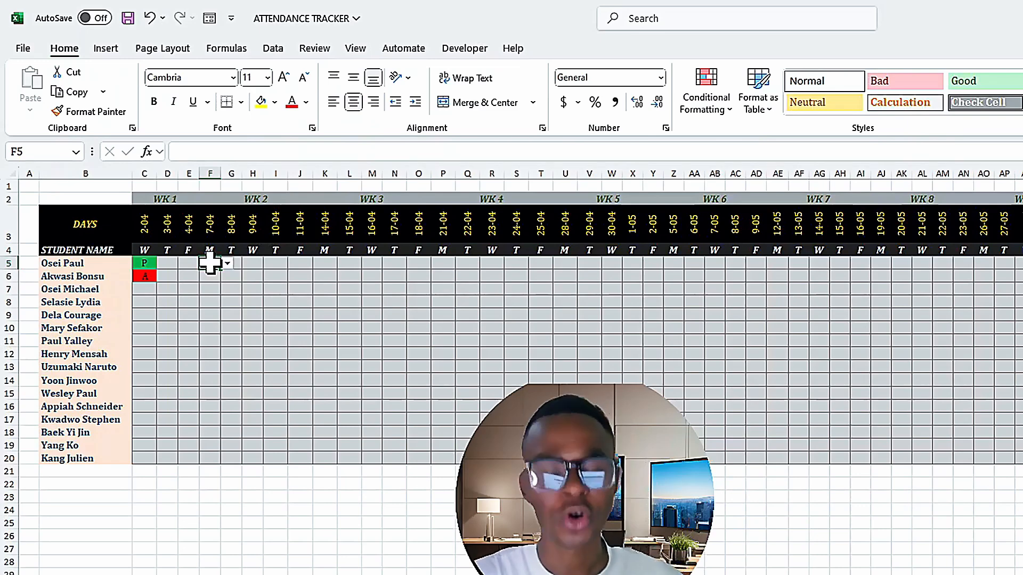
pyautogui.press('Down')
pyautogui.write('H')
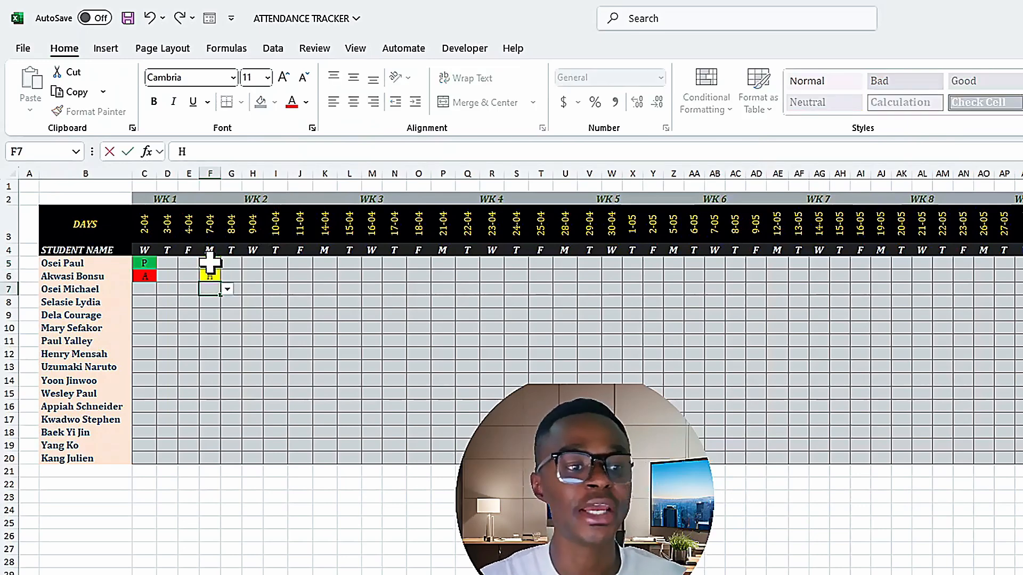
pyautogui.write(' H H H H')
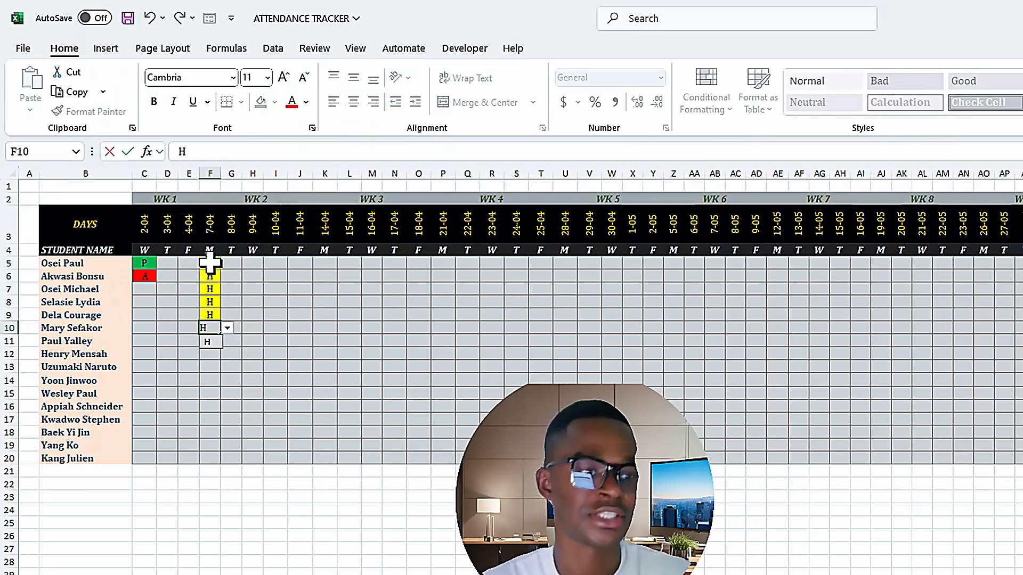
pyautogui.click(276, 315)
# Step: On the following blank sheet, link cell B4 to the STUDENT NAME header with ='ATTENDANCE MARK'!B4
pyautogui.hotkey('ctrl', 'pagedown')
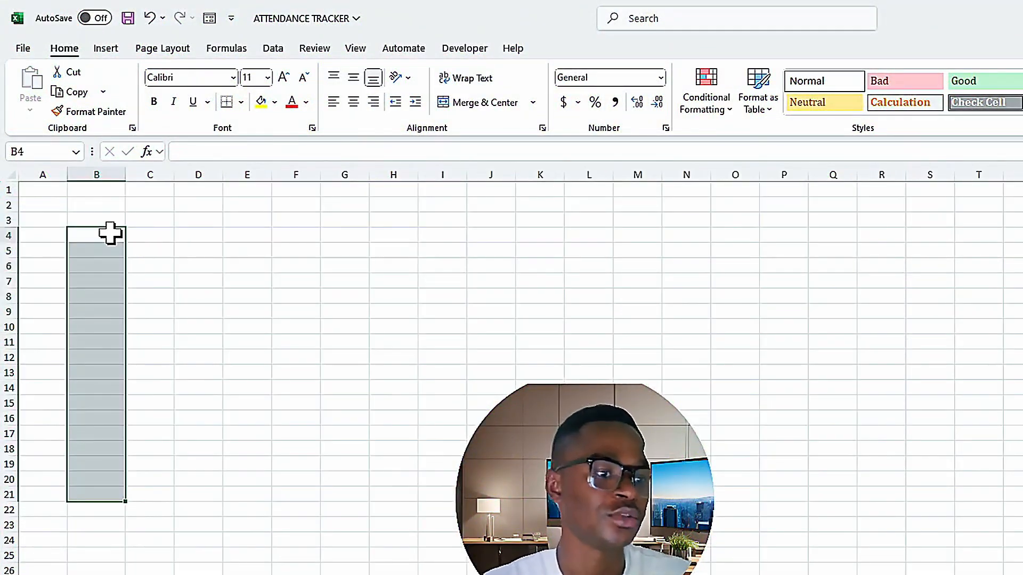
pyautogui.click(109, 234)
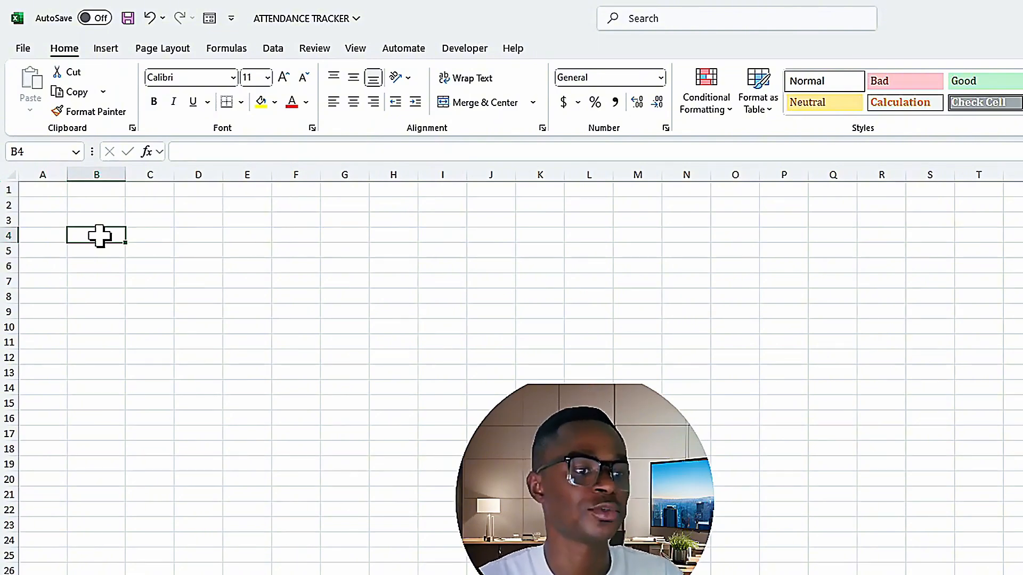
pyautogui.write('=')
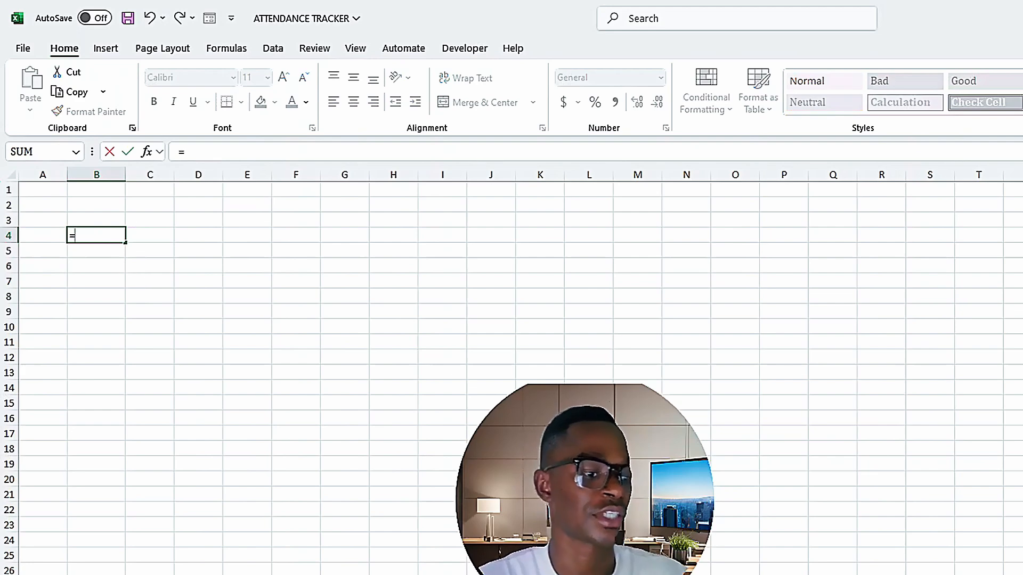
pyautogui.hotkey('ctrl', 'pageup')
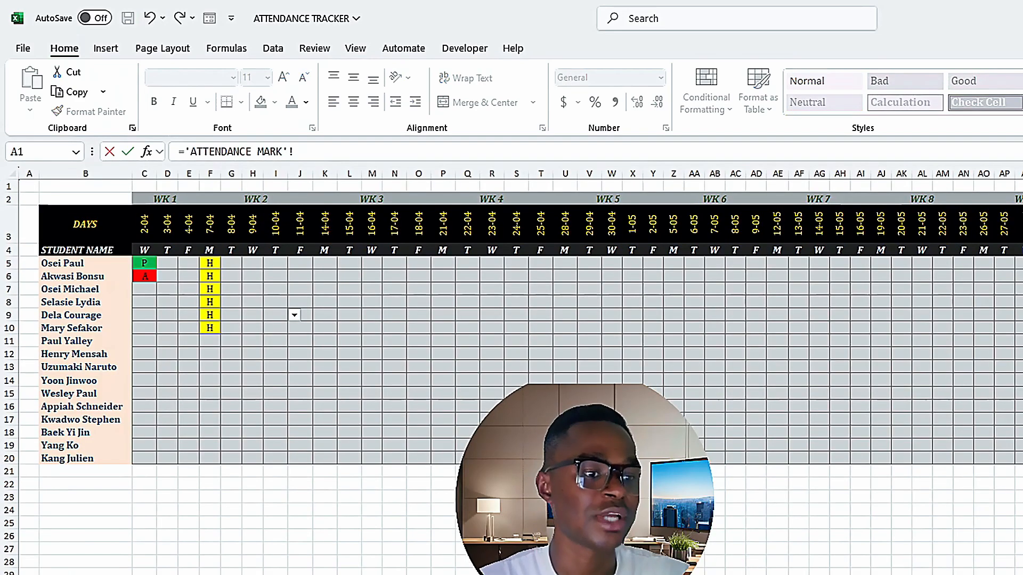
pyautogui.click(81, 251)
pyautogui.press('Return')
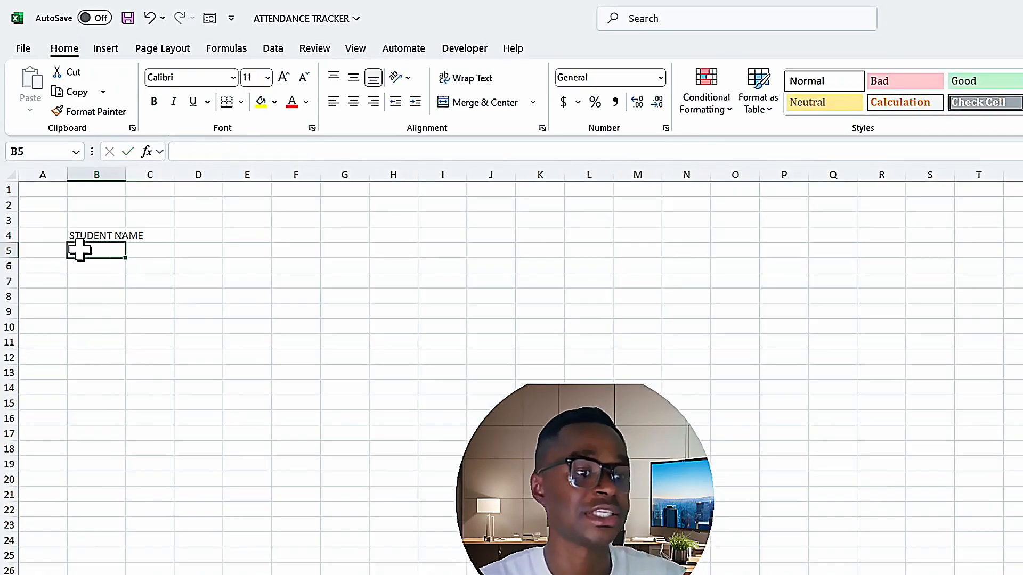
# Step: Fill the B4 link formula down to B22 and auto-fit the width of column B
pyautogui.click(94, 235)
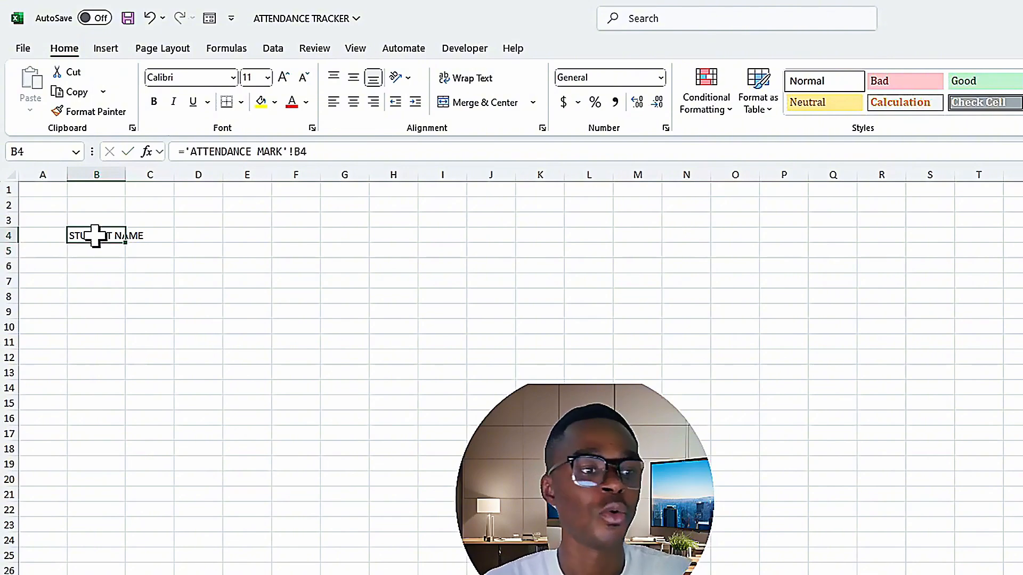
pyautogui.moveTo(125, 244); pyautogui.dragTo(129, 518)
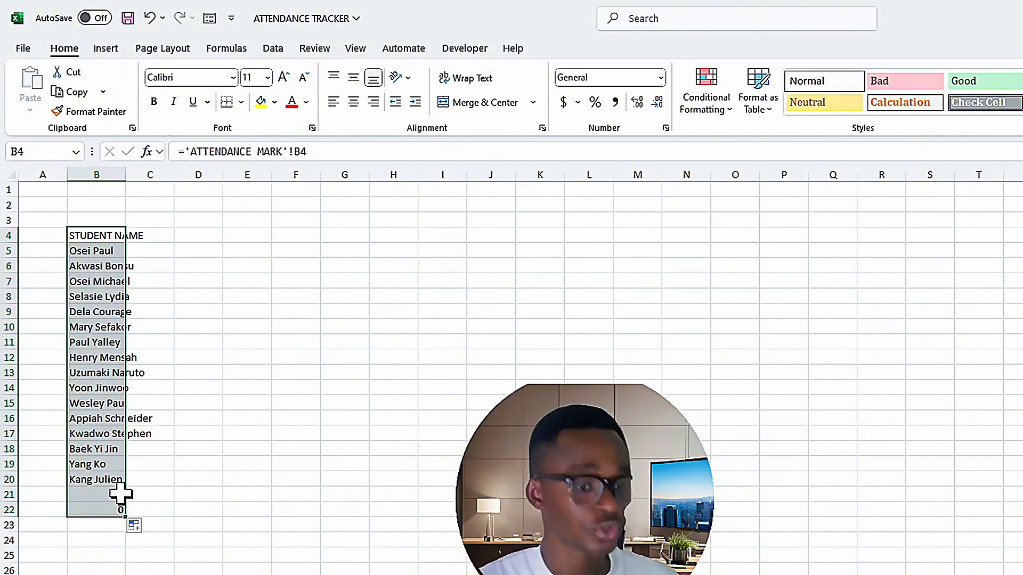
pyautogui.doubleClick(129, 175)
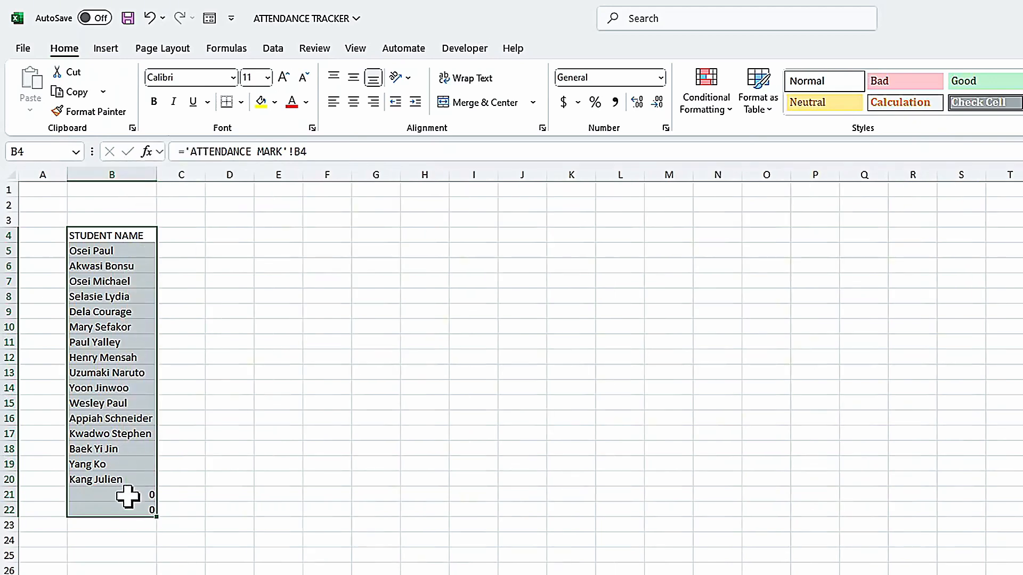
# Step: Clear the surplus cells B21:B23 below the last student name
pyautogui.moveTo(130, 493); pyautogui.dragTo(136, 516)
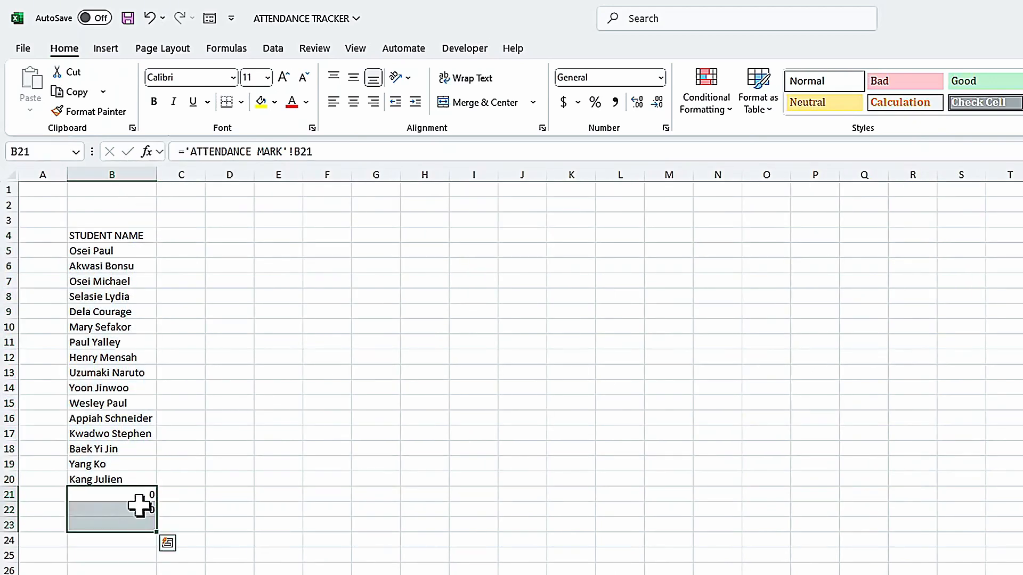
pyautogui.press('Delete')
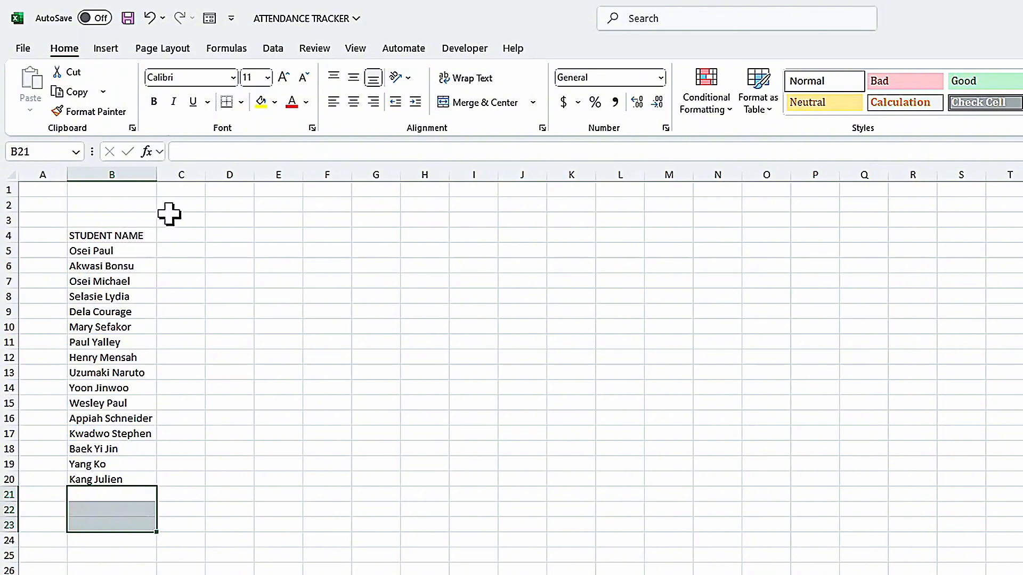
# Step: Enter the heading DAYS in cell B3, above STUDENT NAME
pyautogui.click(115, 215)
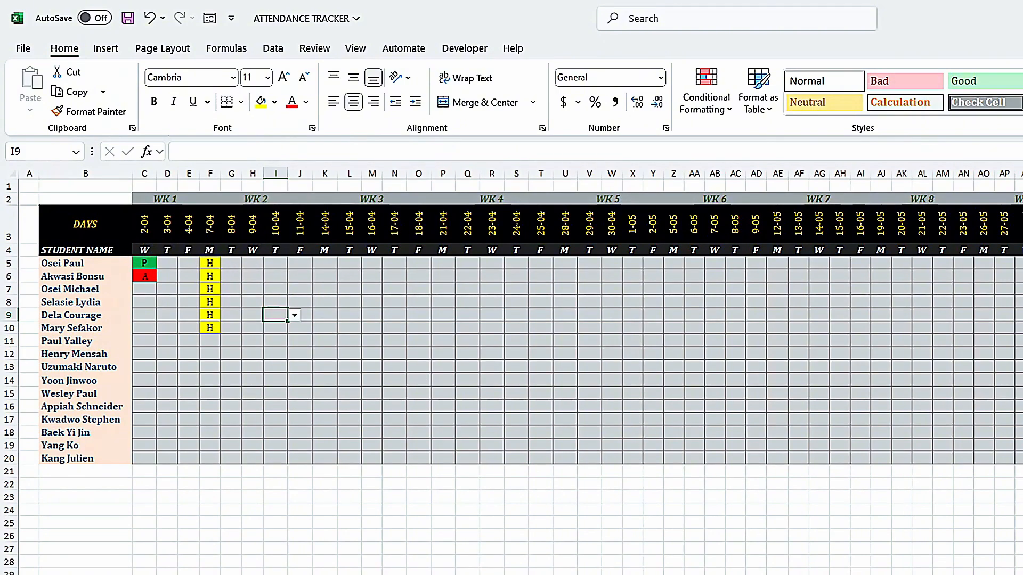
pyautogui.hotkey('ctrl', 'pagedown')
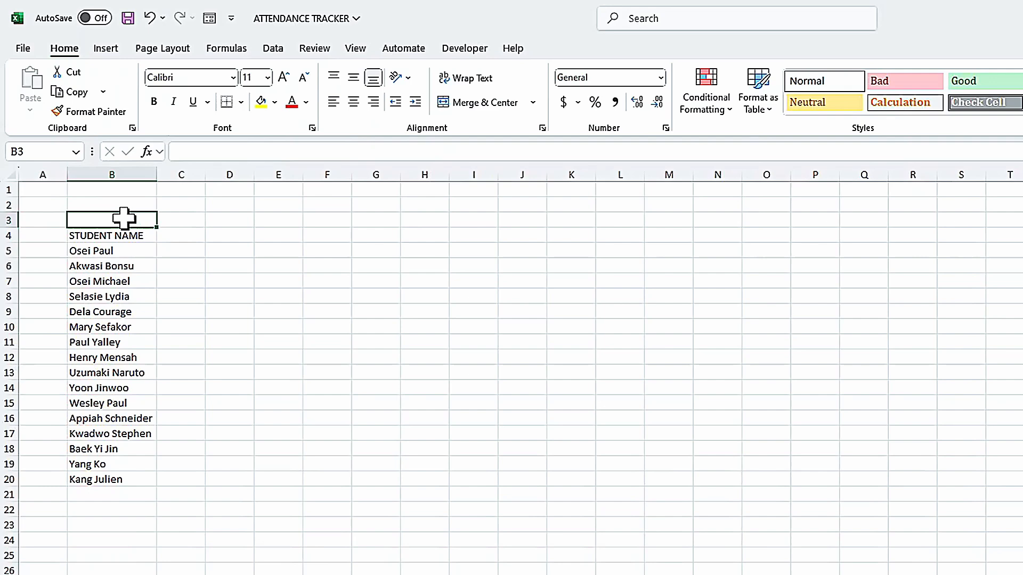
pyautogui.write('DAYS')
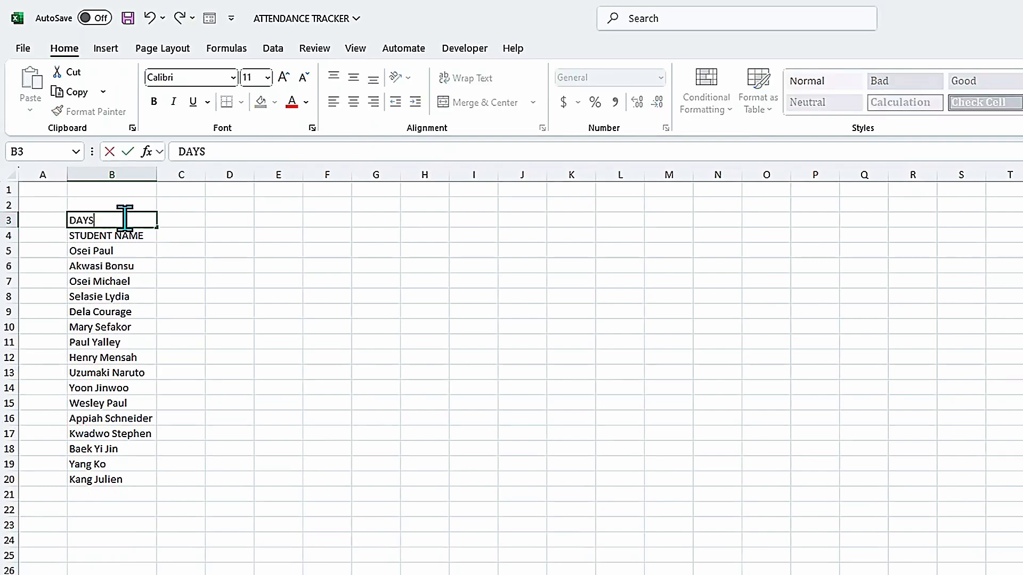
pyautogui.press('Return')
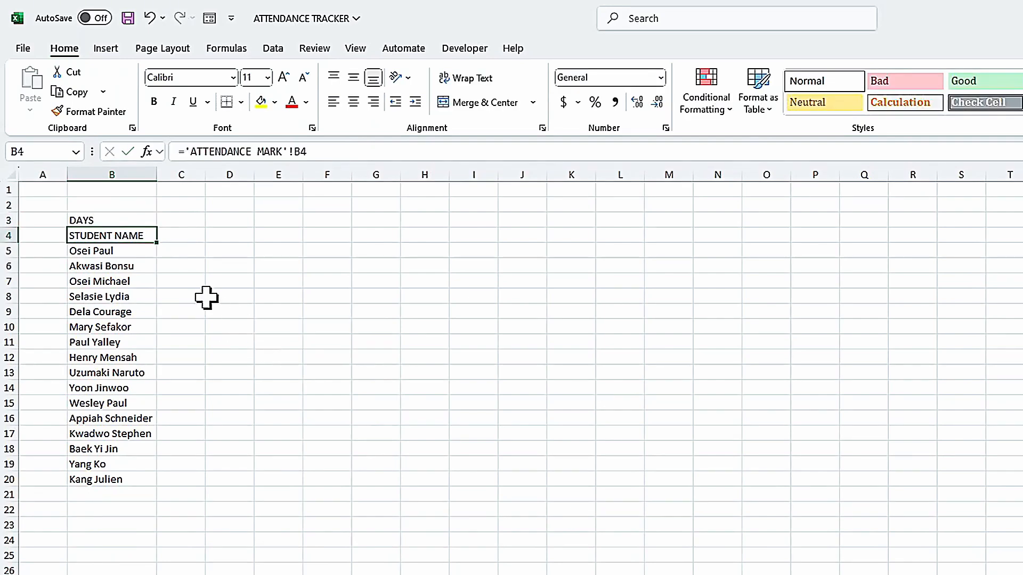
# Step: Start a WORKDAY formula in C3 with DATE(2025,07,01) as its start date
pyautogui.click(175, 218)
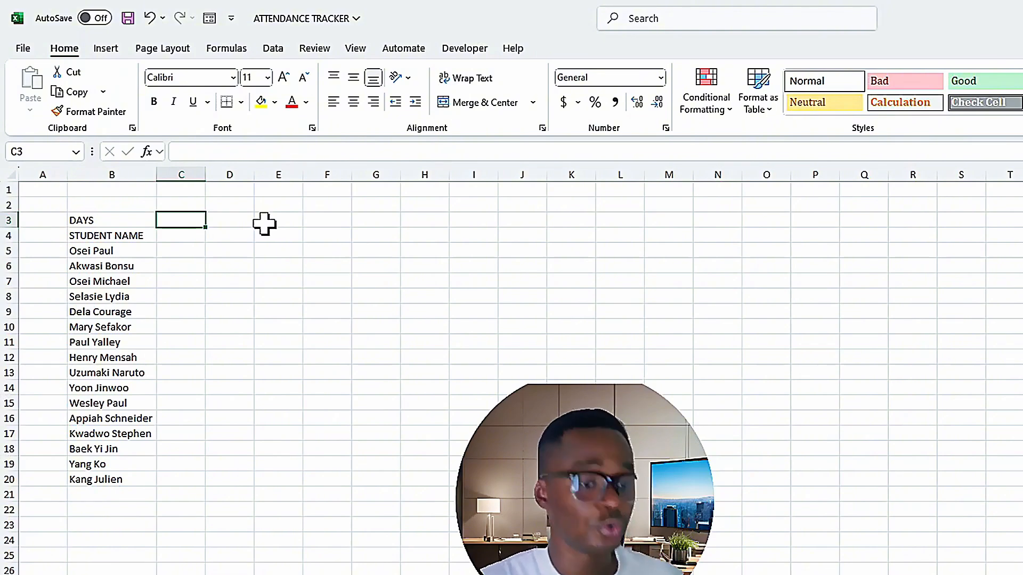
pyautogui.click(216, 151)
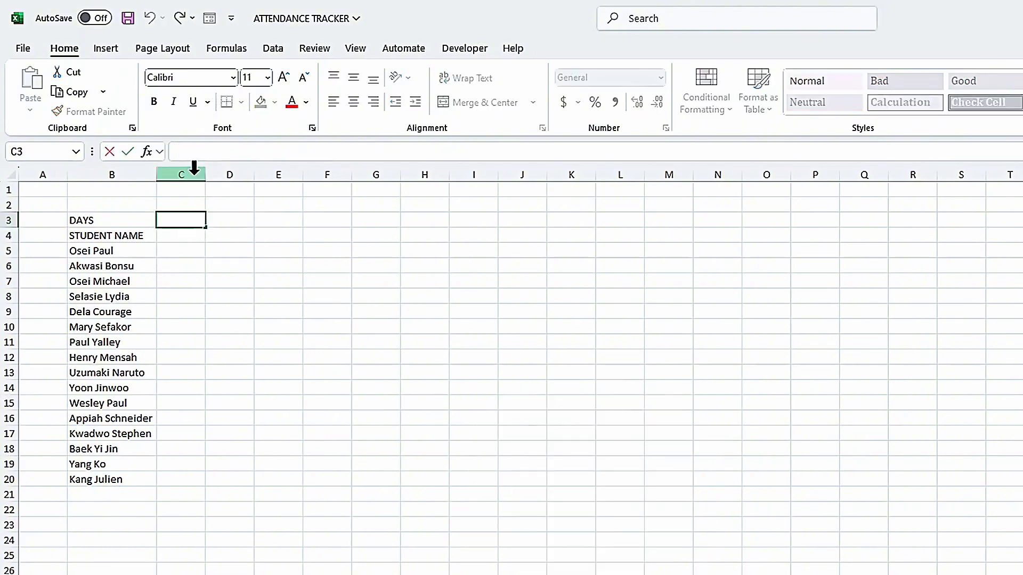
pyautogui.write('=WORK')
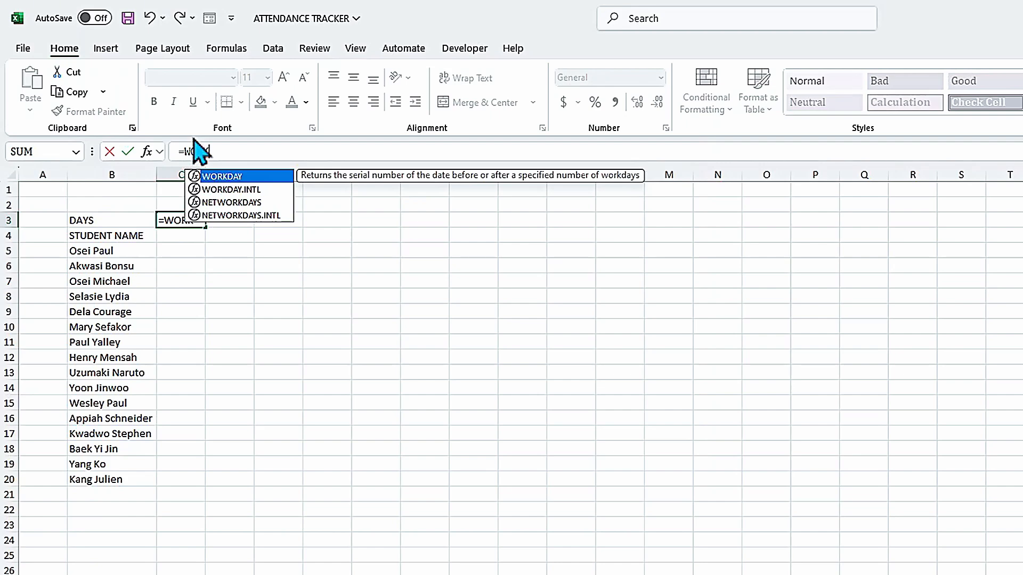
pyautogui.doubleClick(228, 176)
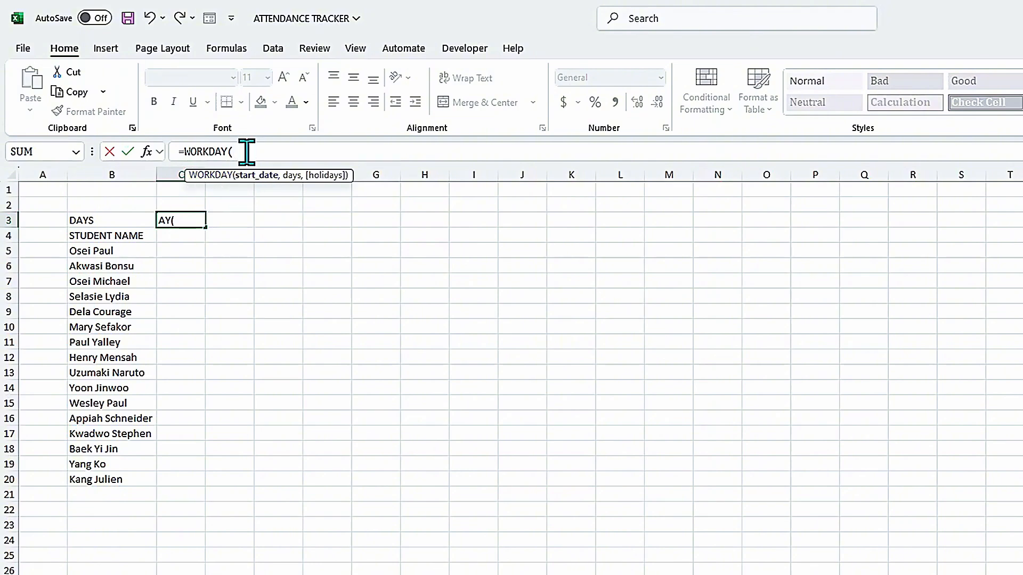
pyautogui.write('DTAE')
pyautogui.press('BackSpace')
pyautogui.press('BackSpace')
pyautogui.press('BackSpace')
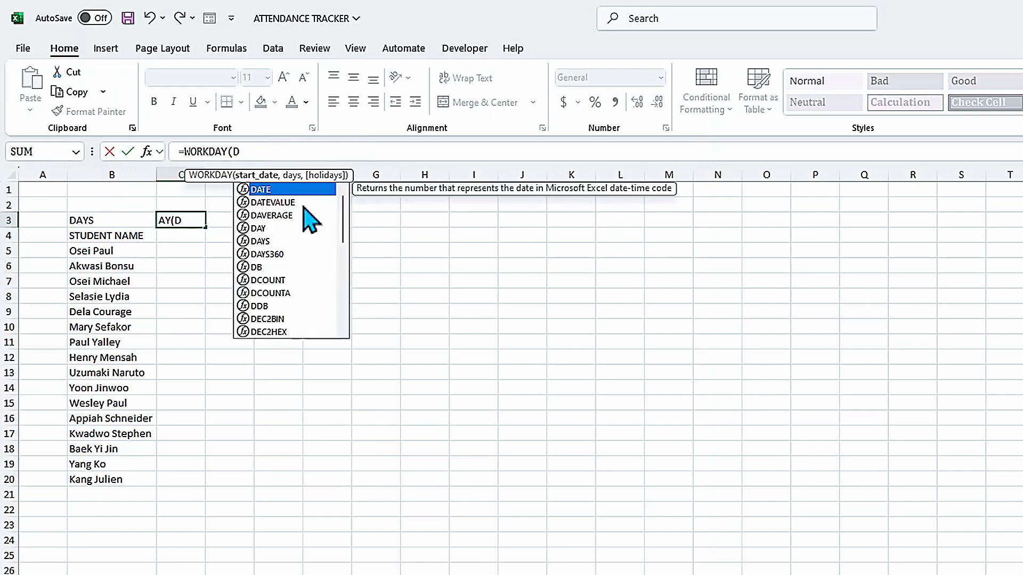
pyautogui.write('ATE')
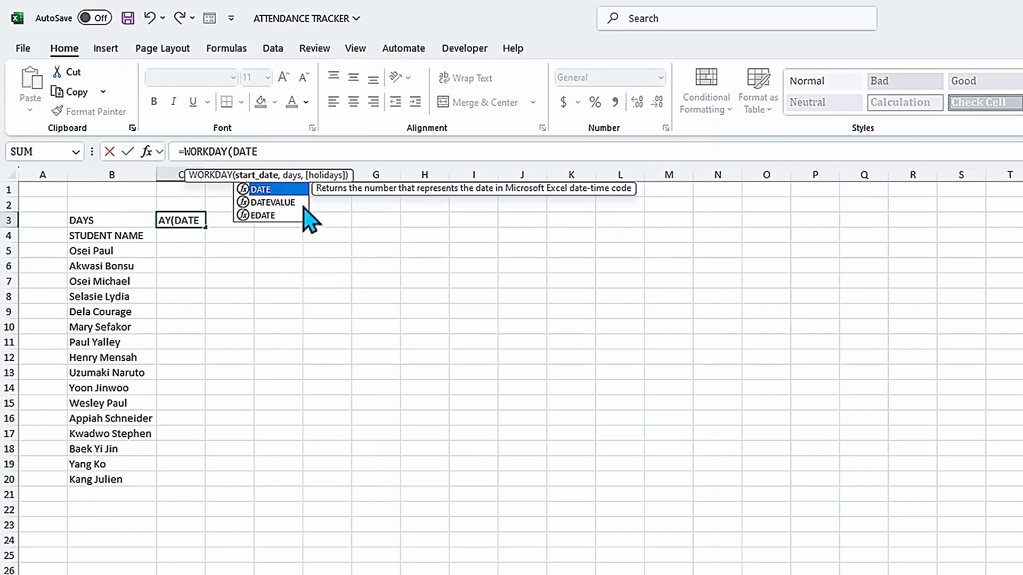
pyautogui.write('(')
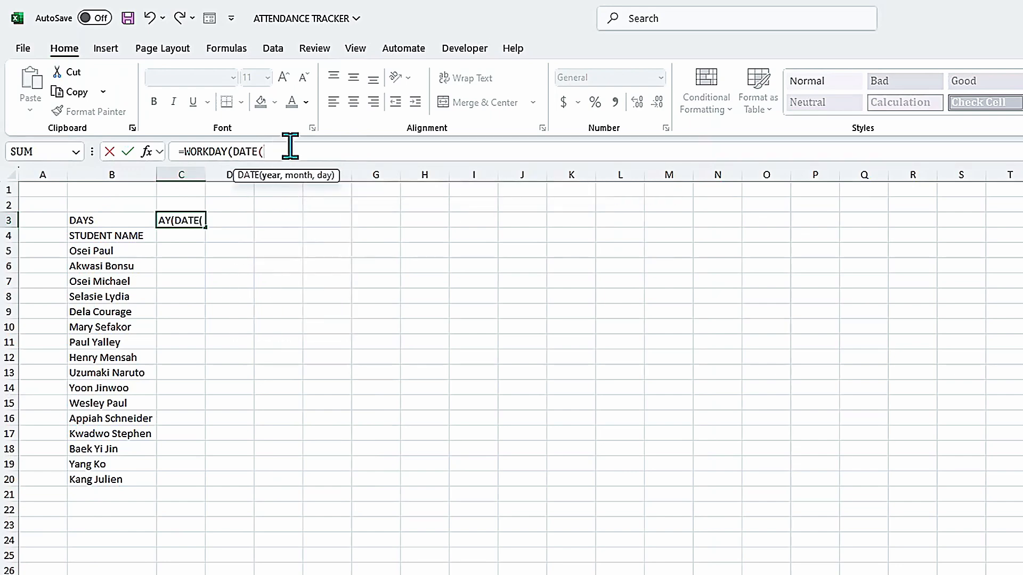
pyautogui.write('2025,')
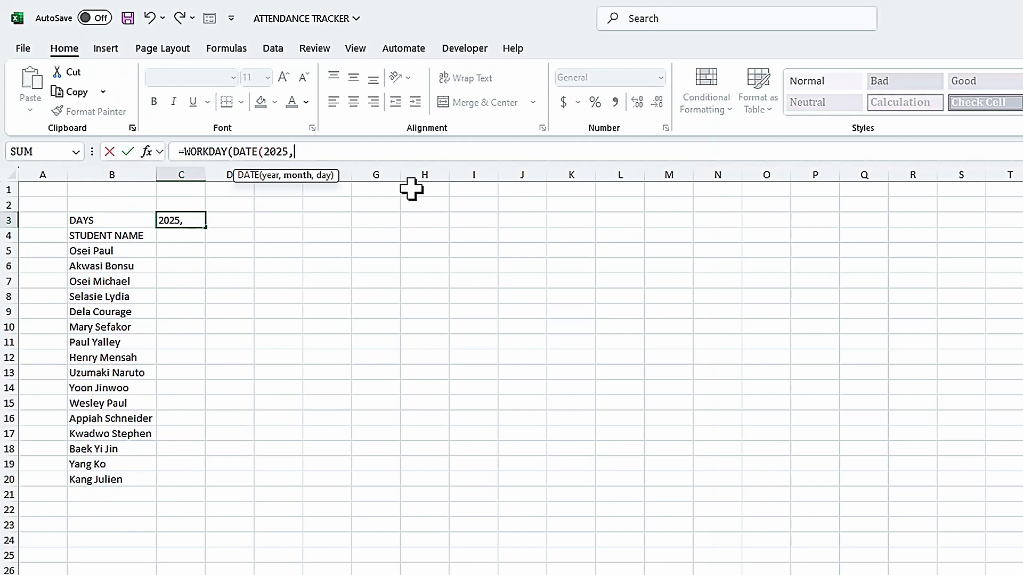
pyautogui.write('07,')
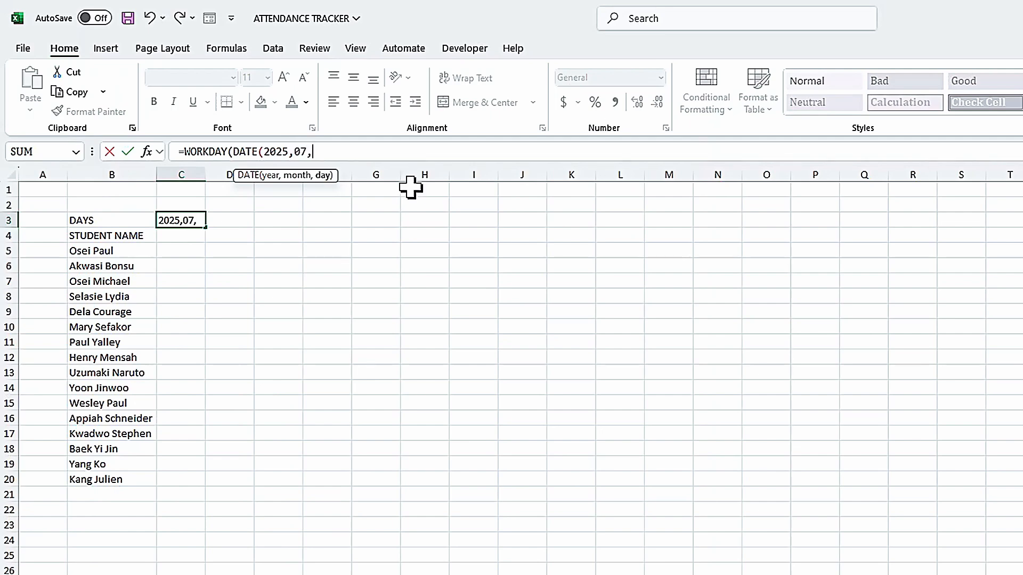
pyautogui.write('01')
pyautogui.write(')')
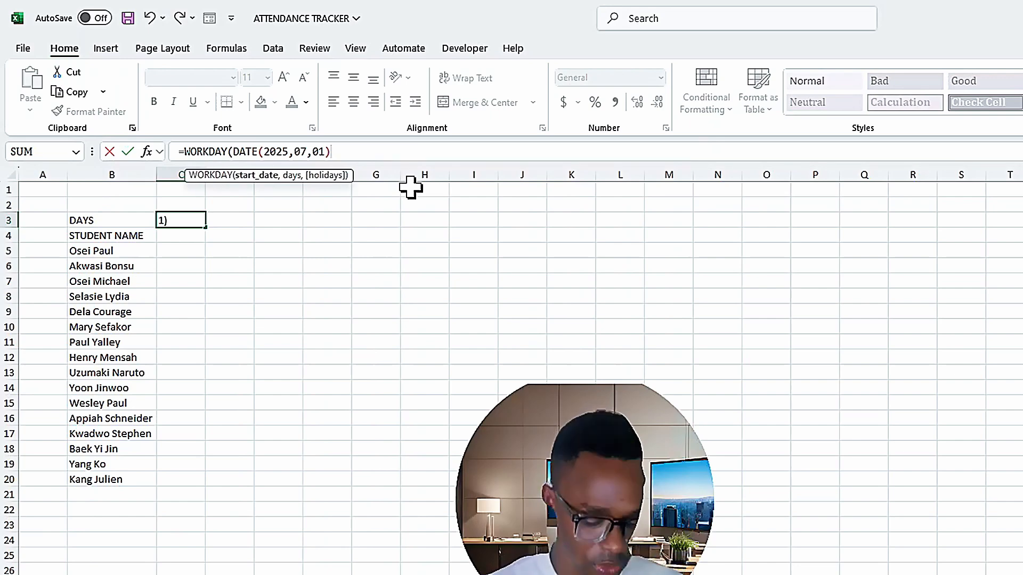
# Step: Complete the C3 formula with SEQUENCE(1,35) as the days argument, giving =WORKDAY(DATE(2025,07,01),SEQUENCE(1,35))
pyautogui.write(',')
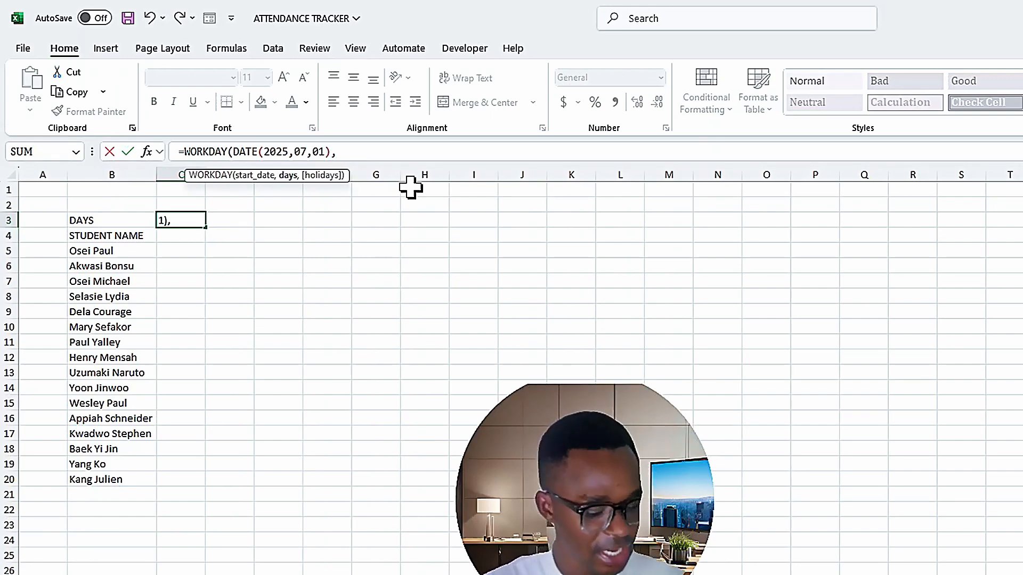
pyautogui.write('SEQUENCE')
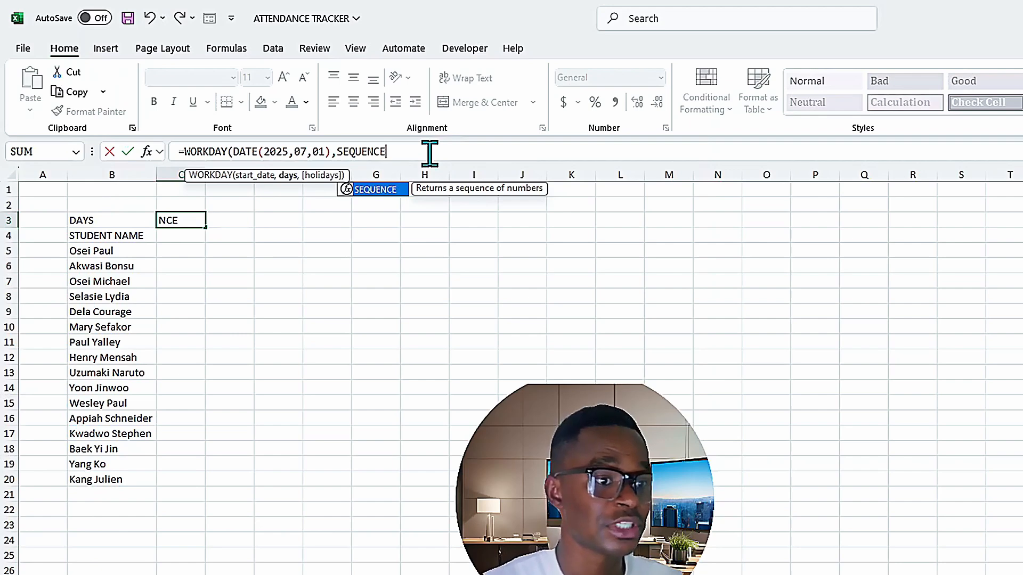
pyautogui.write('(')
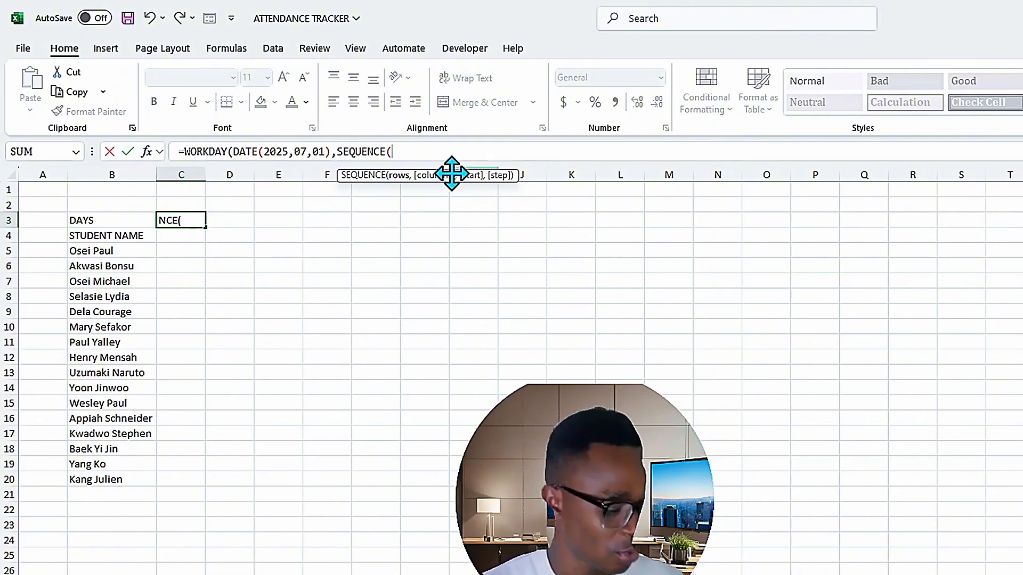
pyautogui.write('1,35')
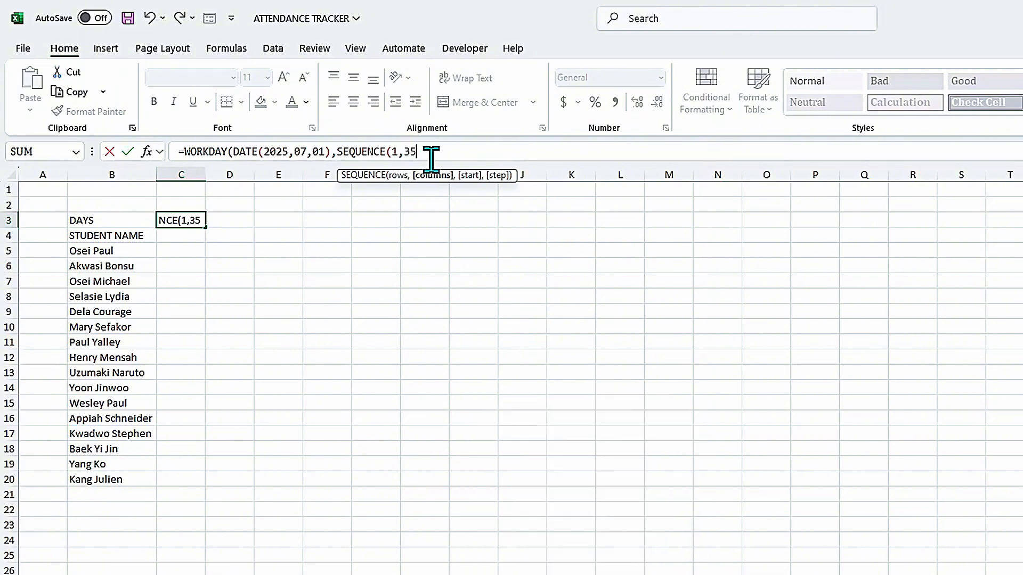
pyautogui.write('))')
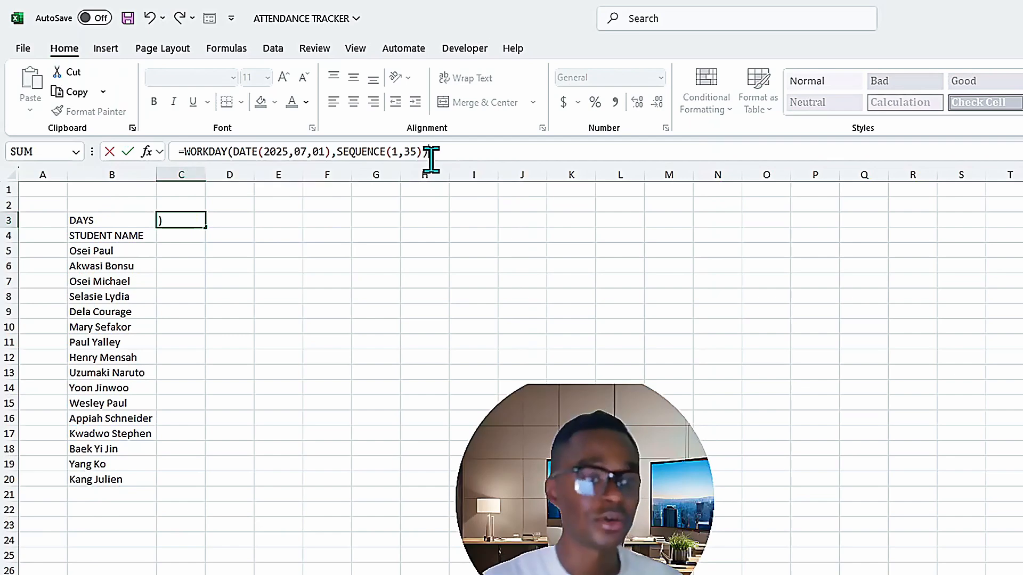
pyautogui.press('Return')
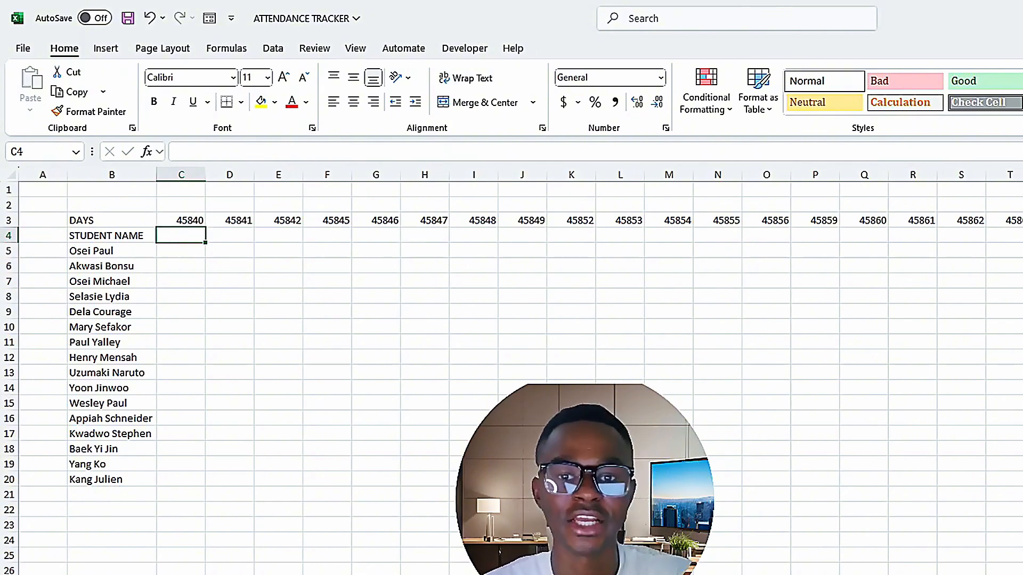
# Step: Select the whole generated date row from C3 and choose the custom number format d-mmm as the starting point
pyautogui.click(172, 221)
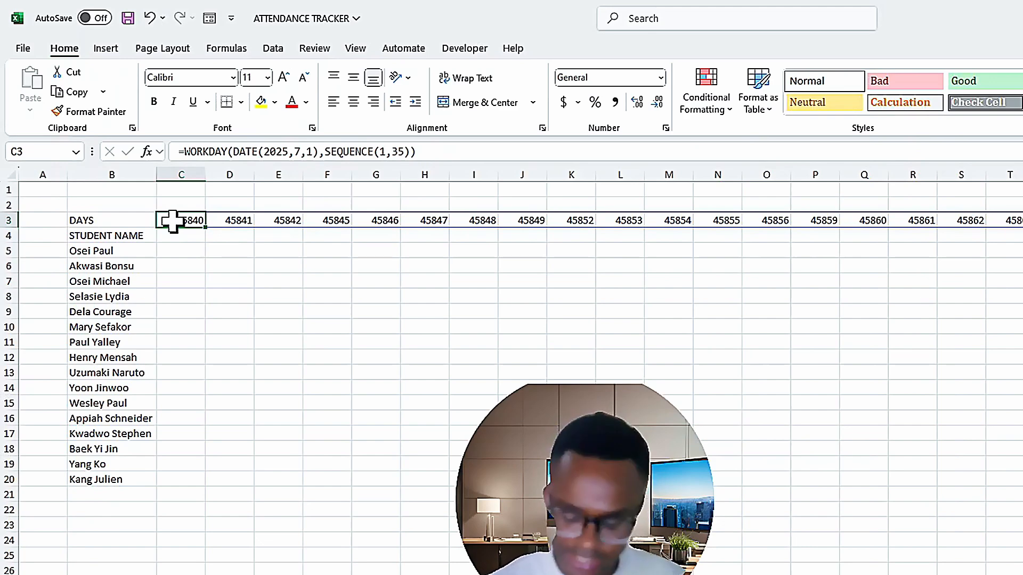
pyautogui.hotkey('ctrl', 'shift', 'Right')
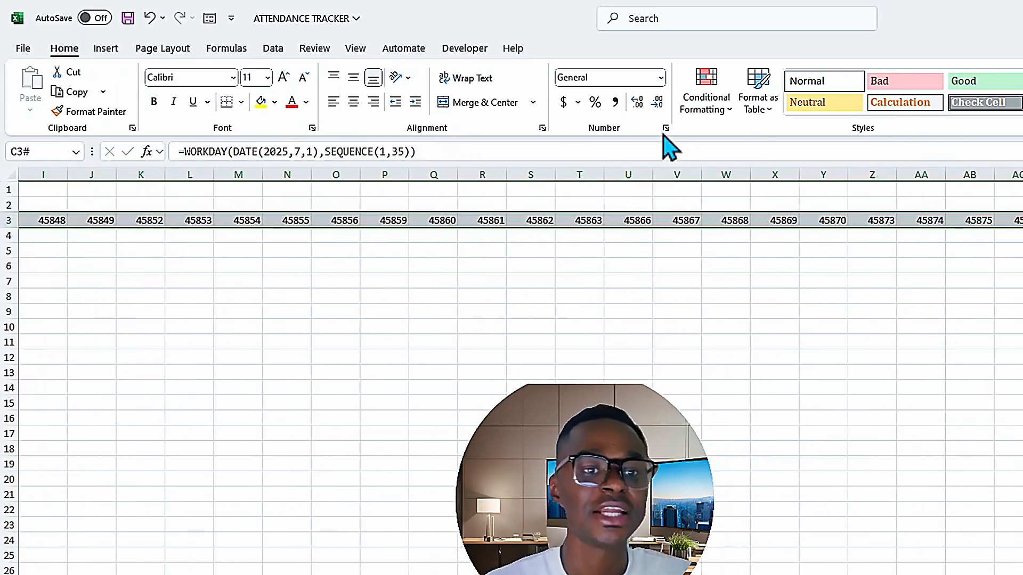
pyautogui.click(666, 129)
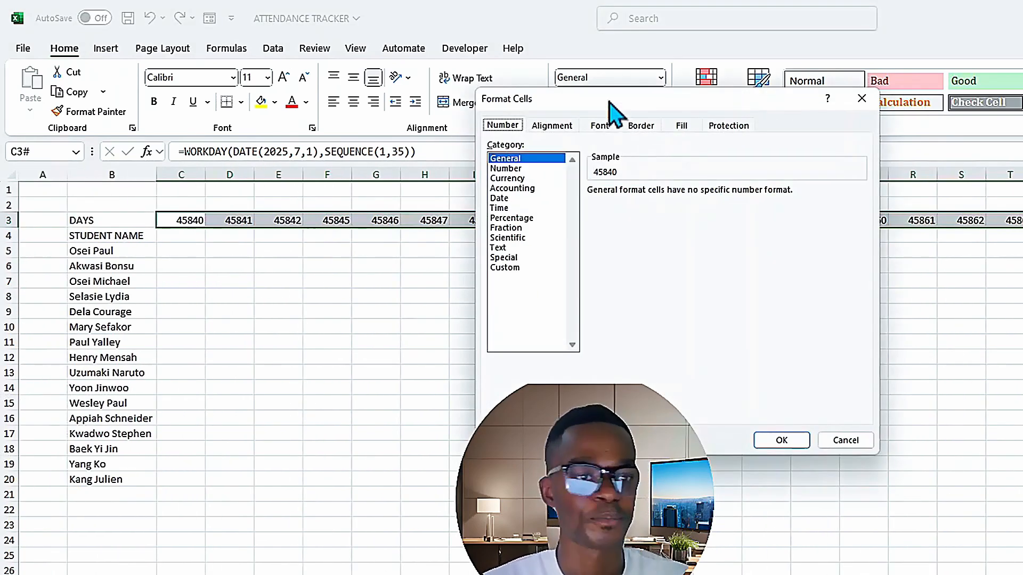
pyautogui.click(863, 102)
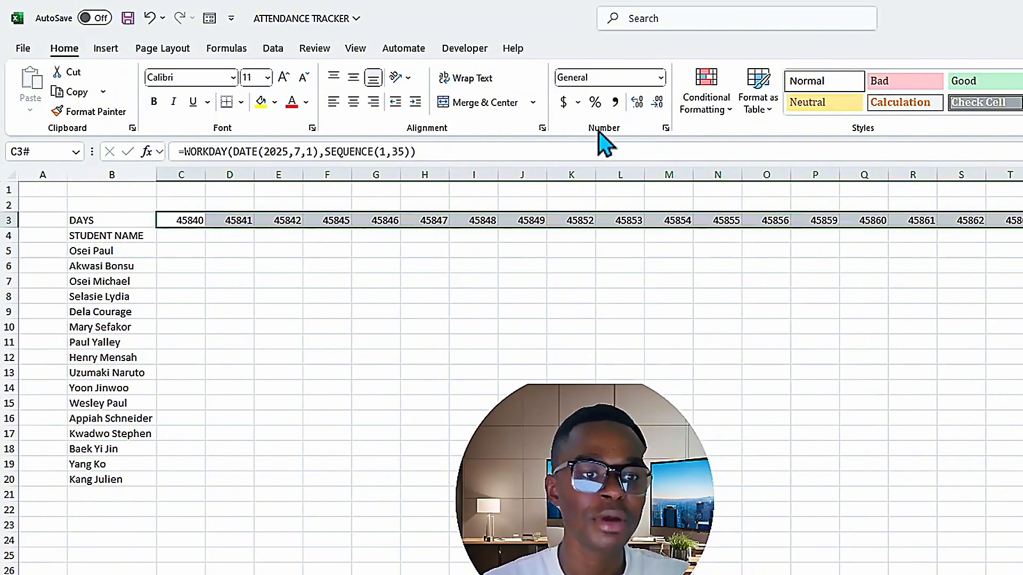
pyautogui.click(666, 129)
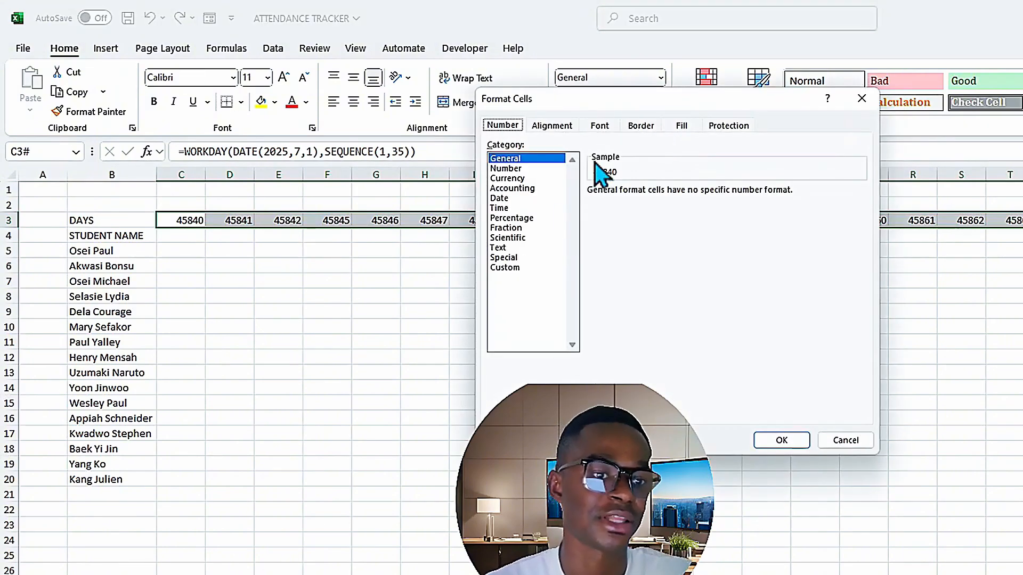
pyautogui.click(504, 268)
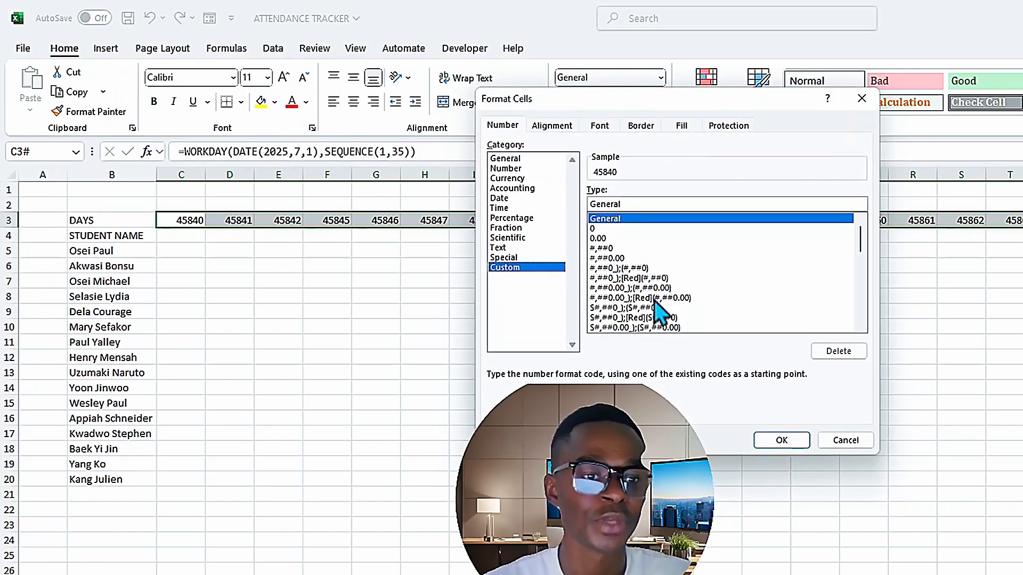
pyautogui.moveTo(861, 247); pyautogui.dragTo(861, 275)
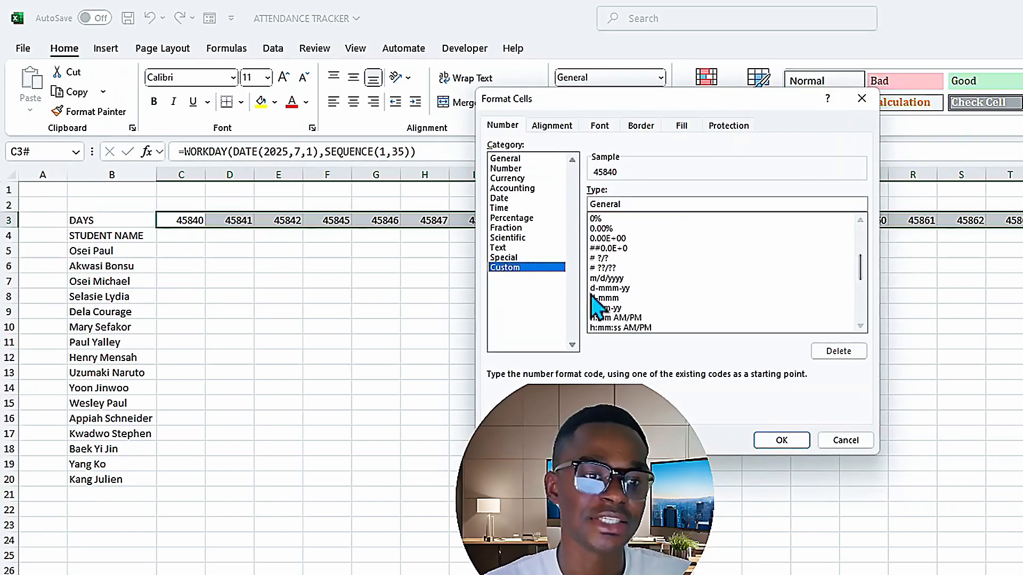
pyautogui.click(609, 297)
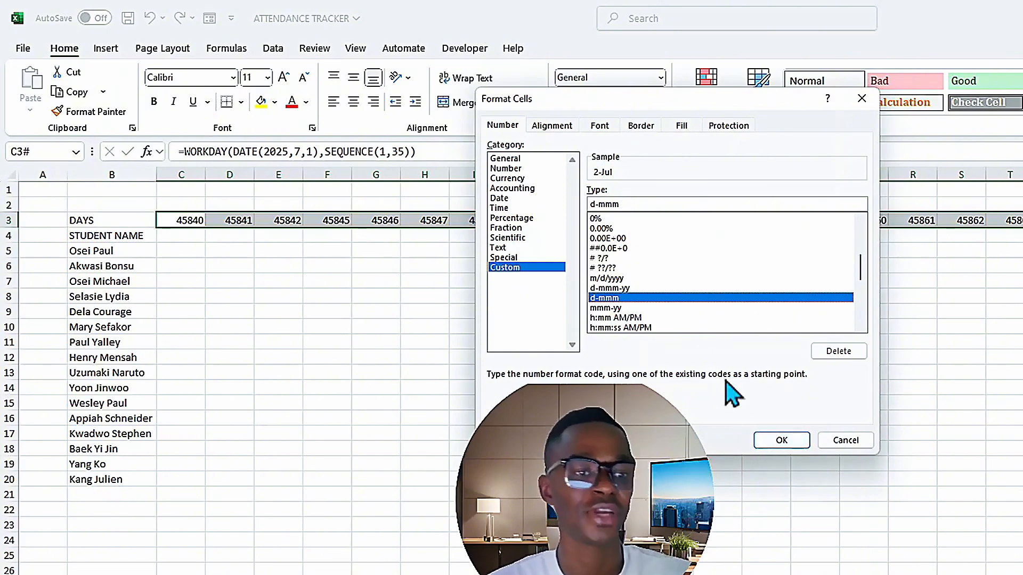
# Step: Change the custom format code to dd-mm, apply it, and rotate the date row's text up
pyautogui.click(595, 204)
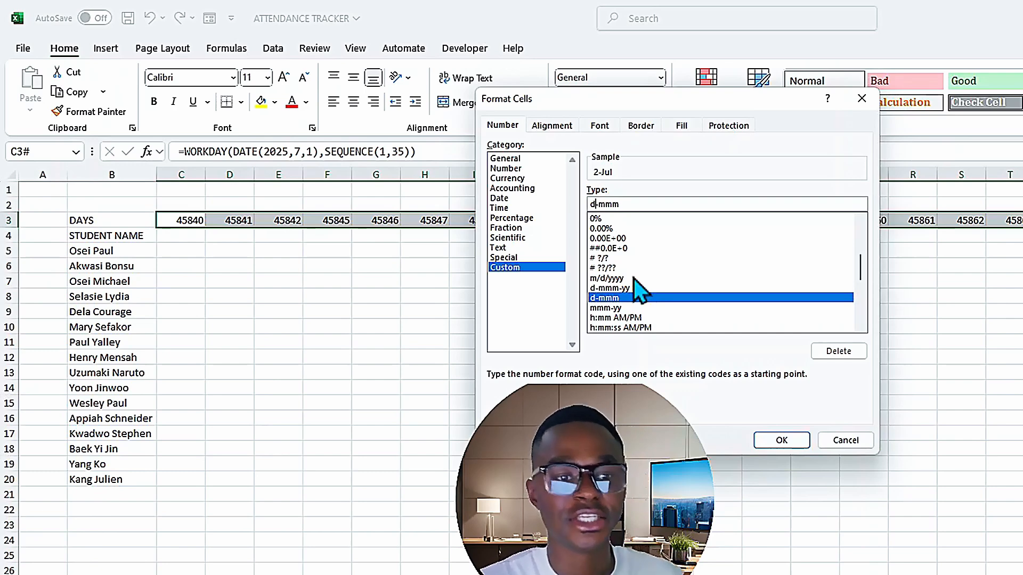
pyautogui.write('d')
pyautogui.press('BackSpace')
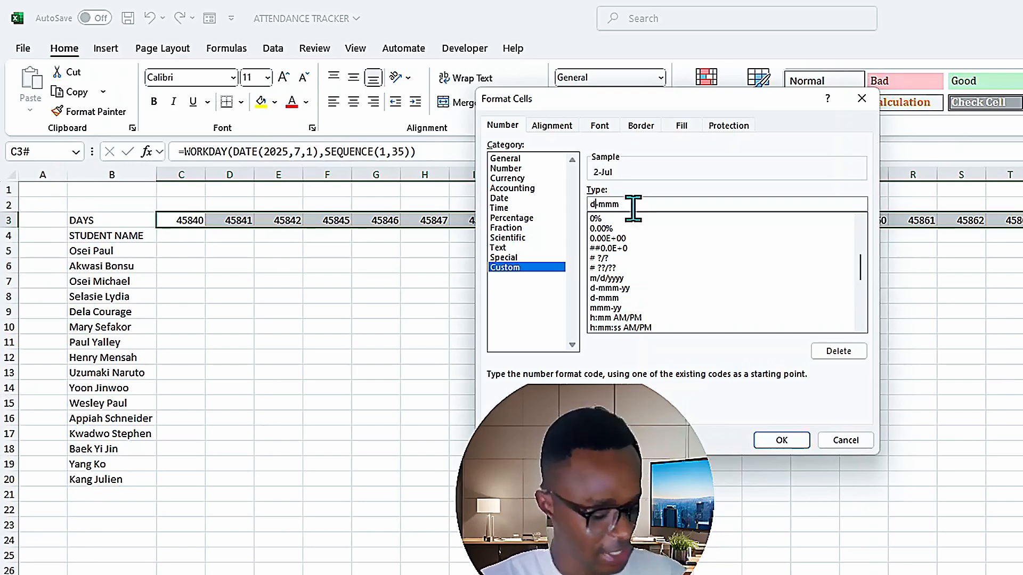
pyautogui.write('d')
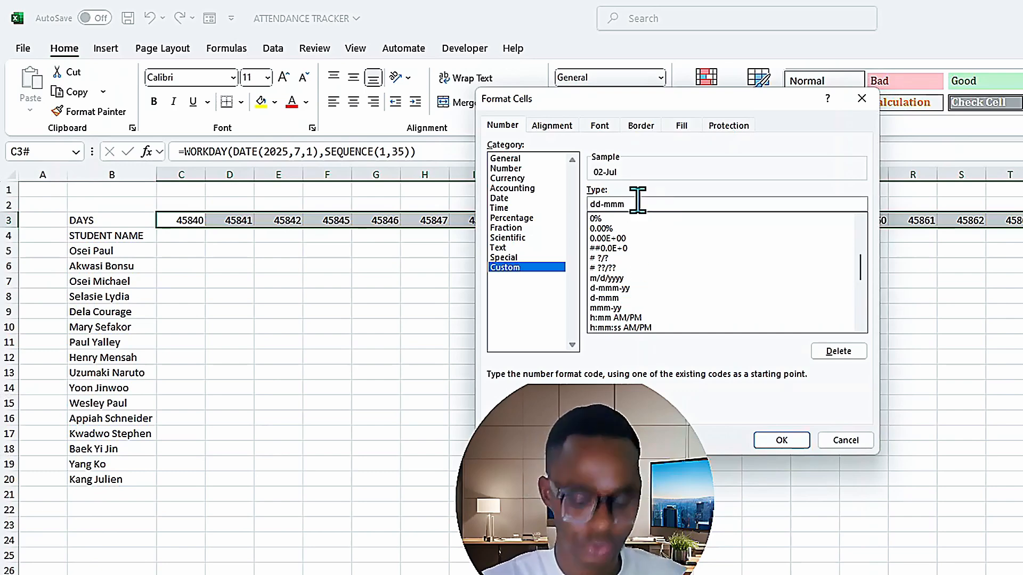
pyautogui.click(637, 203)
pyautogui.press('BackSpace')
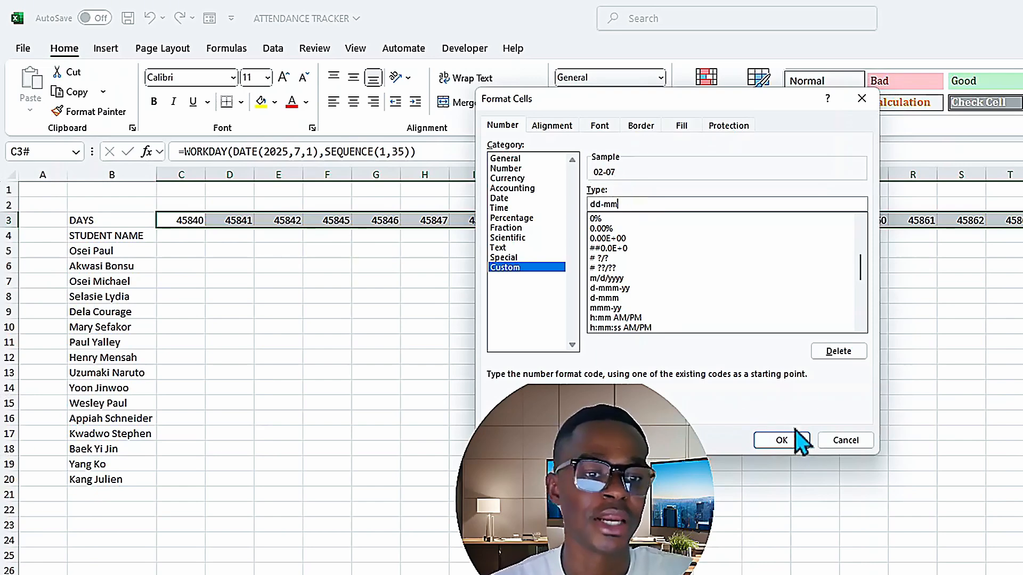
pyautogui.click(781, 441)
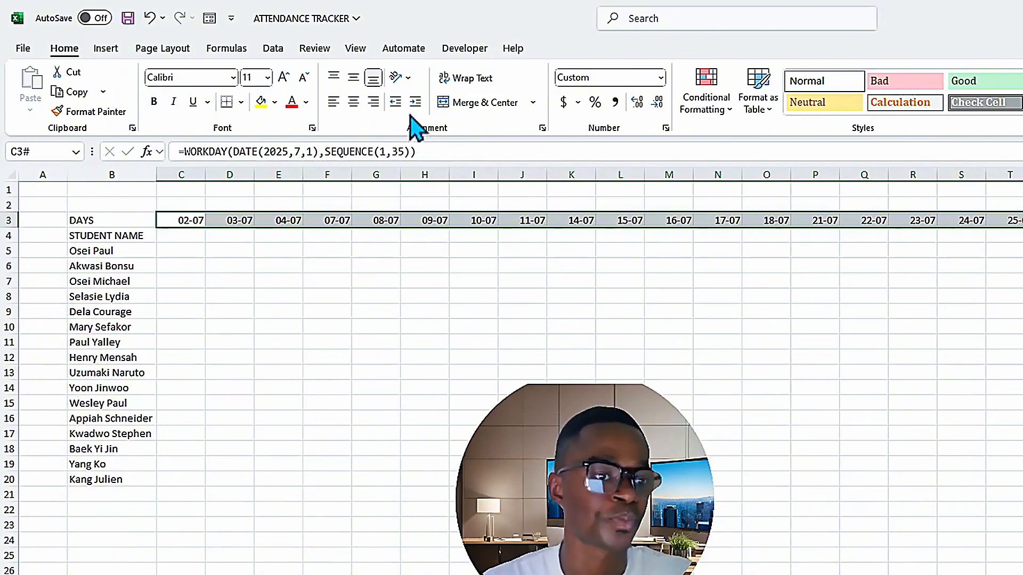
pyautogui.click(408, 78)
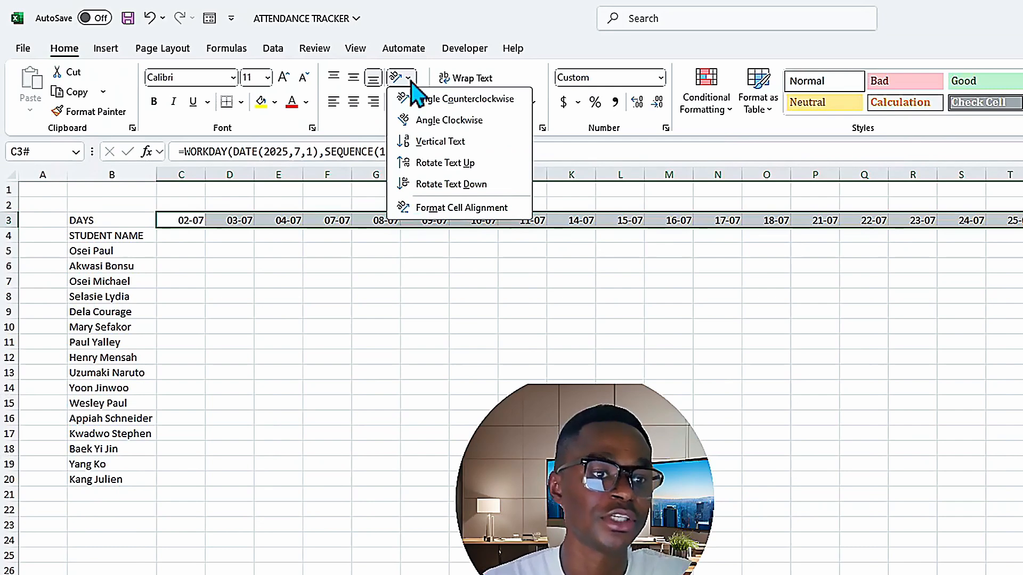
pyautogui.click(432, 162)
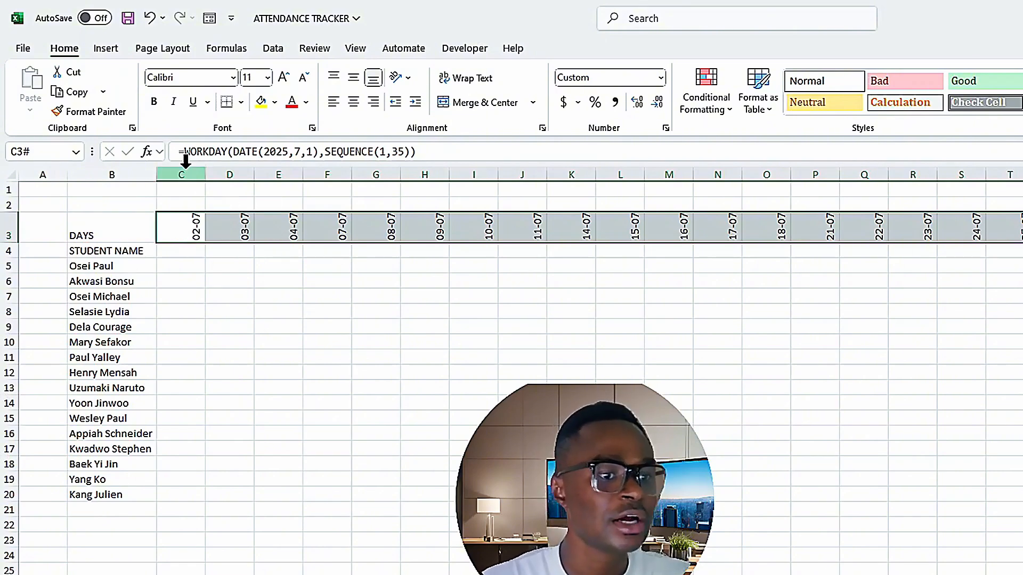
# Step: Narrow columns C through AN evenly to about half their width and center their contents horizontally
pyautogui.moveTo(181, 168); pyautogui.dragTo(988, 197)
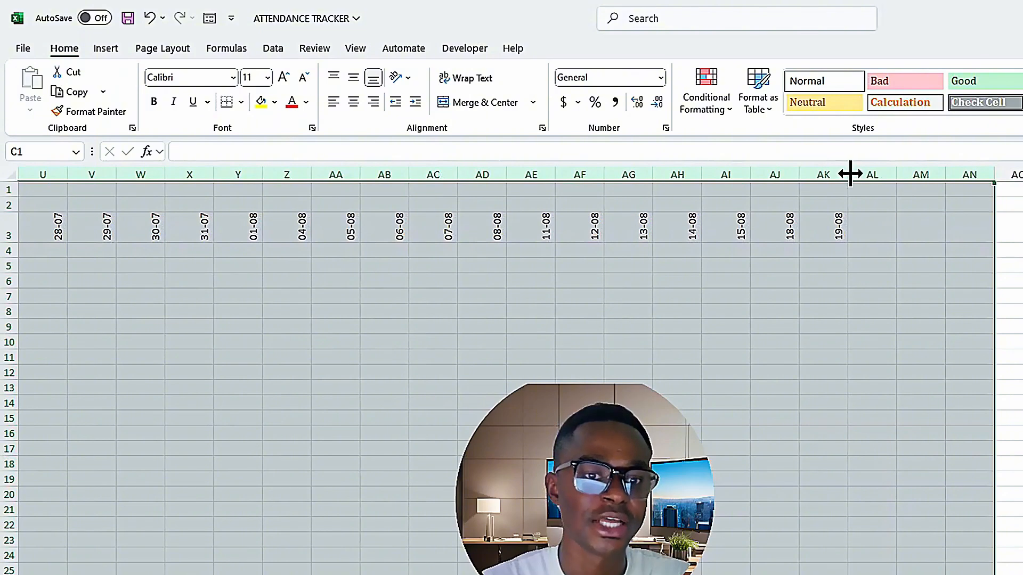
pyautogui.moveTo(847, 175); pyautogui.dragTo(824, 179)
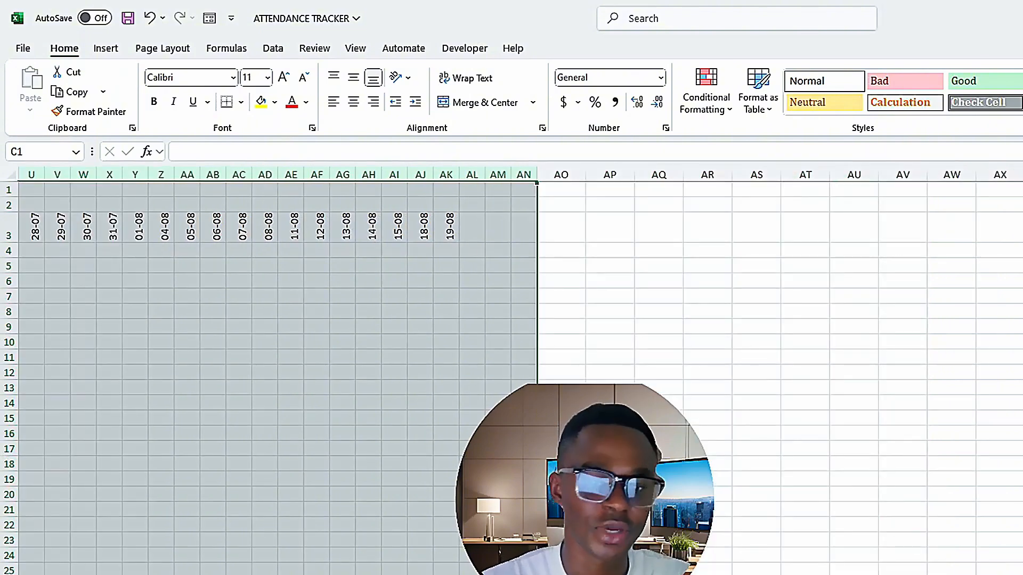
pyautogui.hscroll(4, 519, 373)
pyautogui.hscroll(-11, 520, 373)
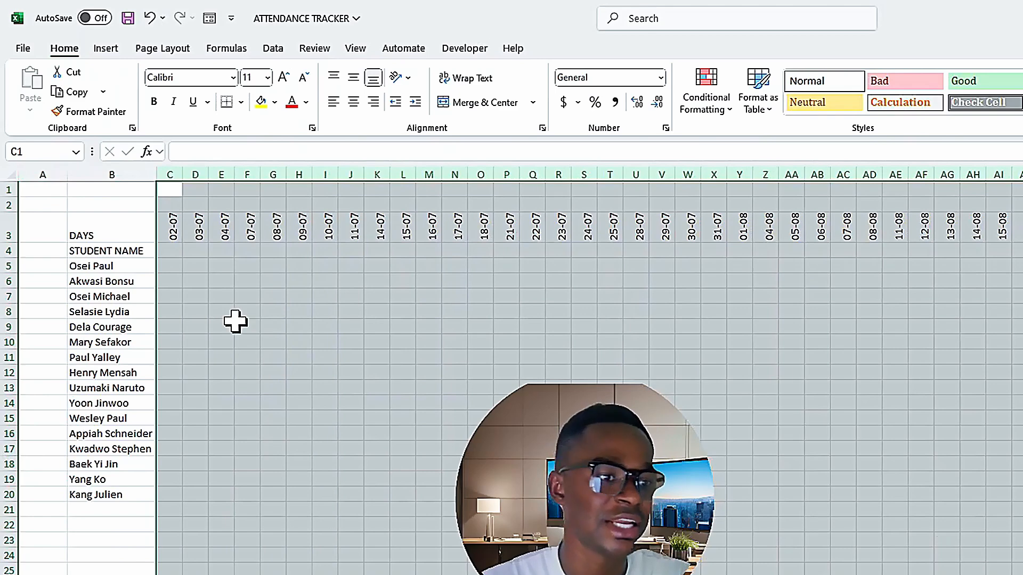
pyautogui.click(354, 104)
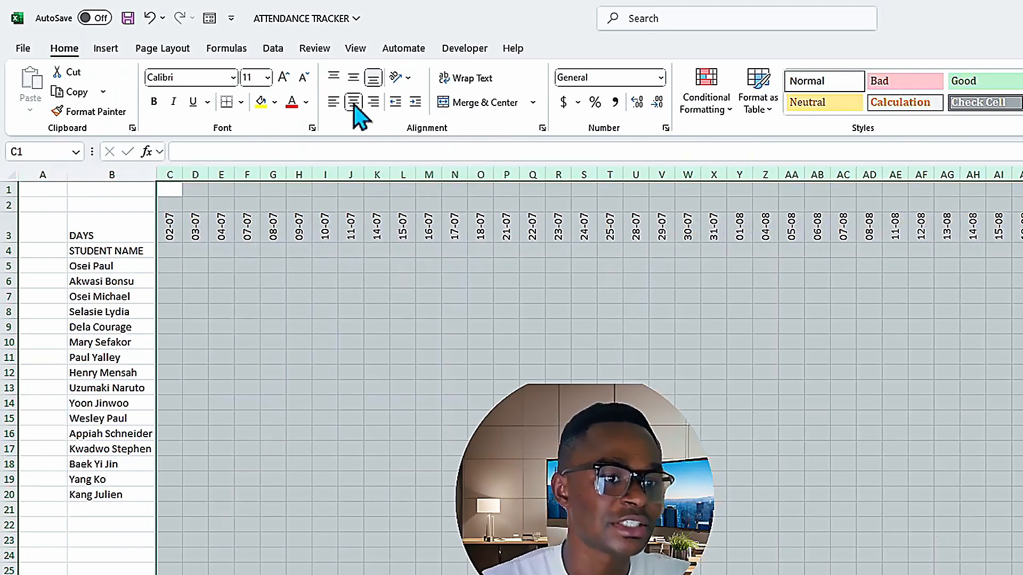
# Step: Enter the formula =TEXT(C3,"ddd") in C4 to derive the short weekday name of the first date
pyautogui.click(168, 250)
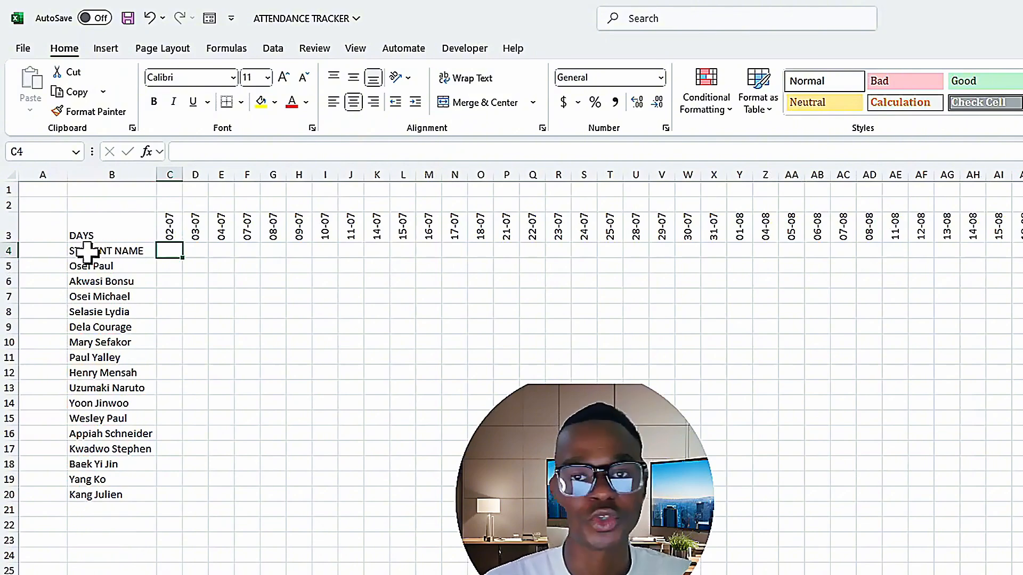
pyautogui.click(198, 151)
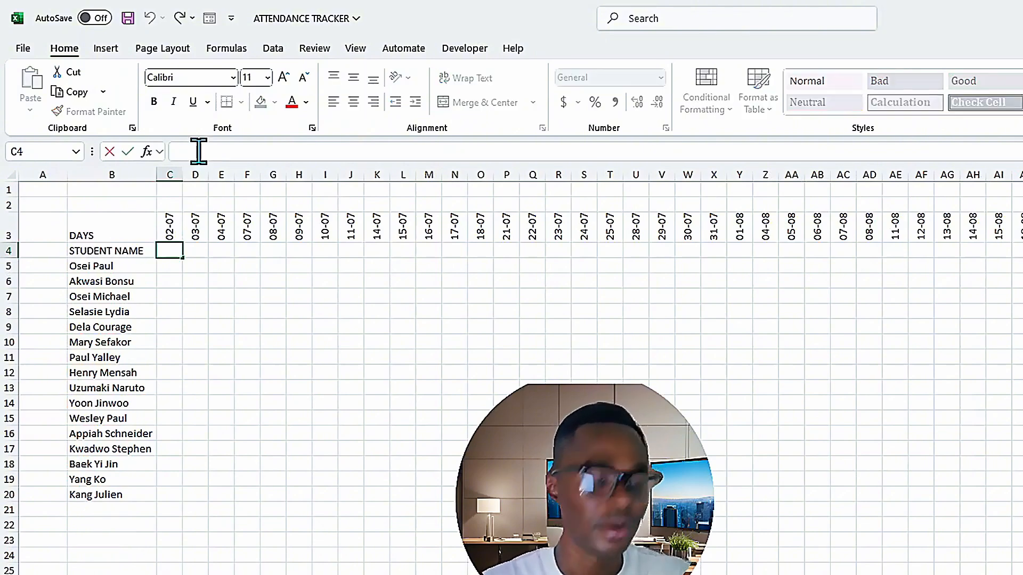
pyautogui.write('=te')
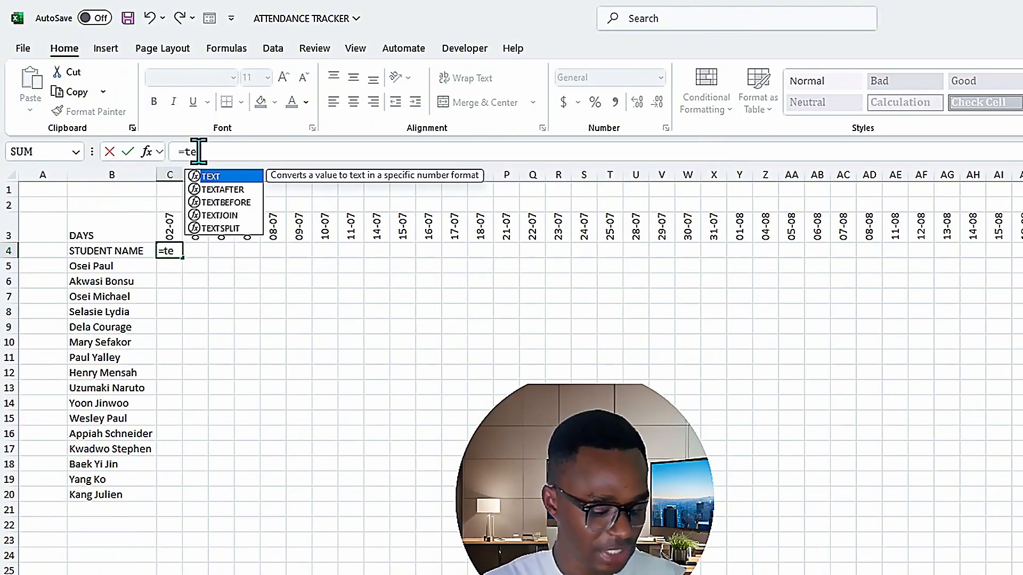
pyautogui.write('xt')
pyautogui.press('Tab')
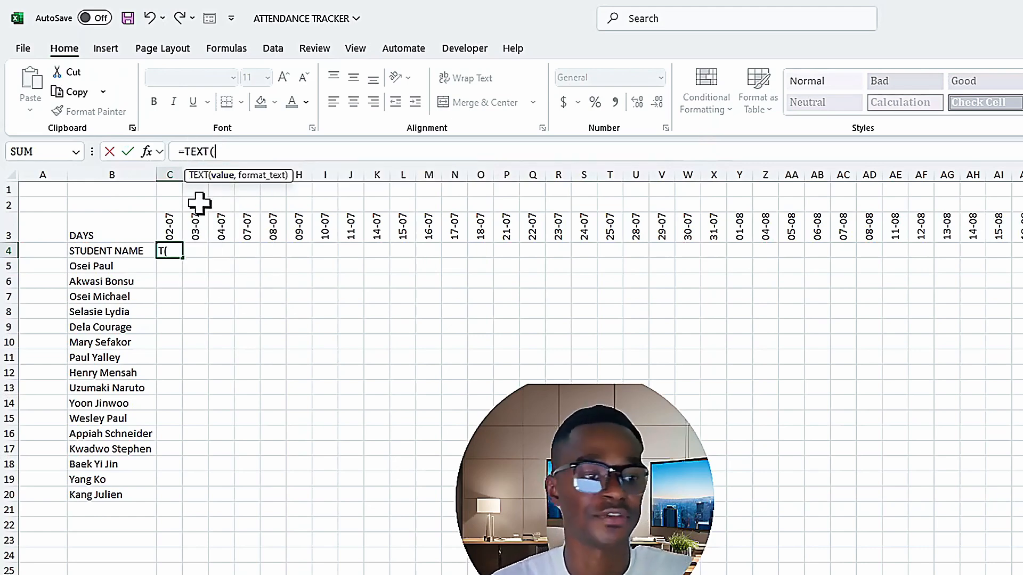
pyautogui.click(169, 222)
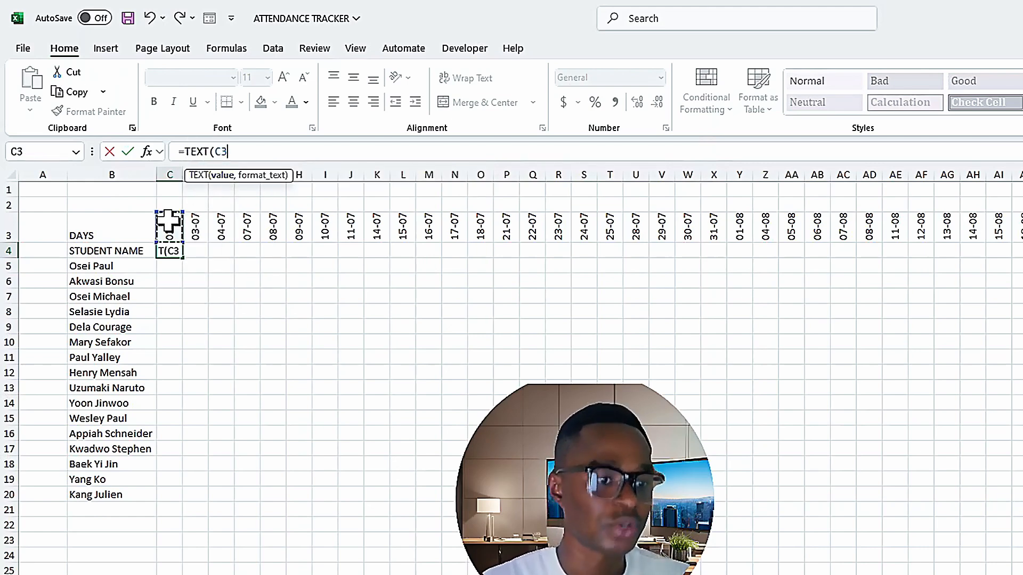
pyautogui.write(',"ddd')
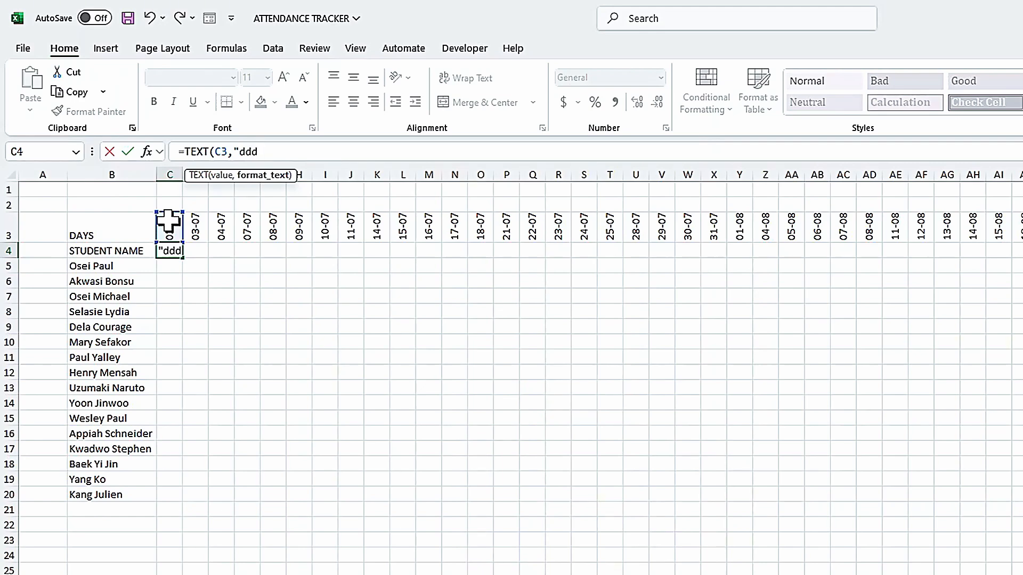
pyautogui.write('"')
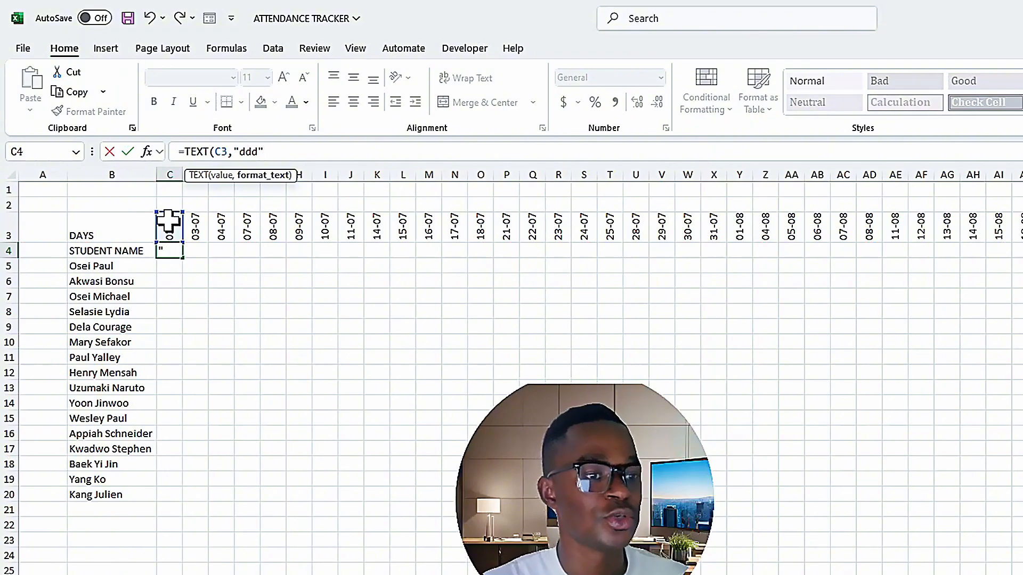
pyautogui.write(')')
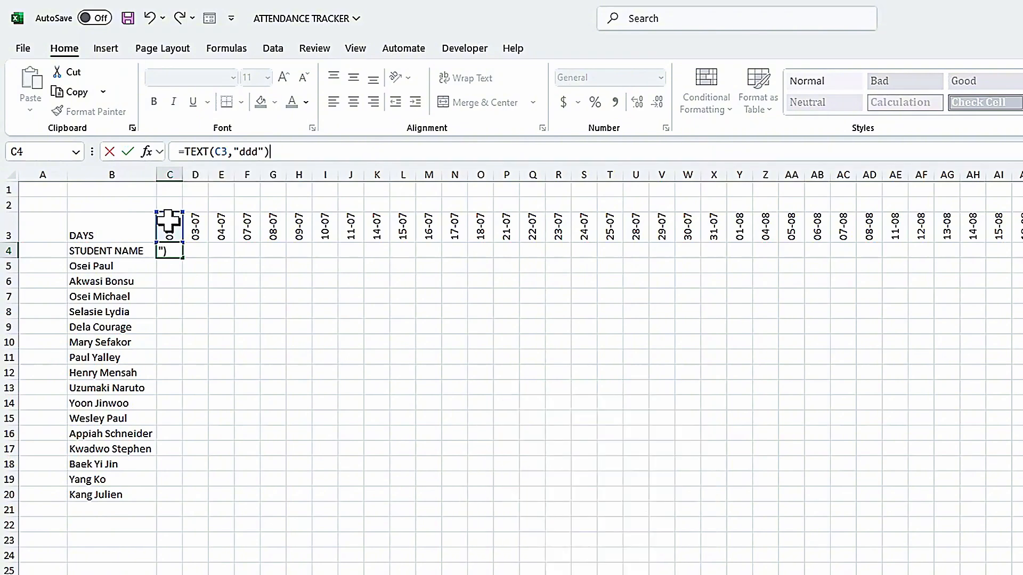
pyautogui.press('Return')
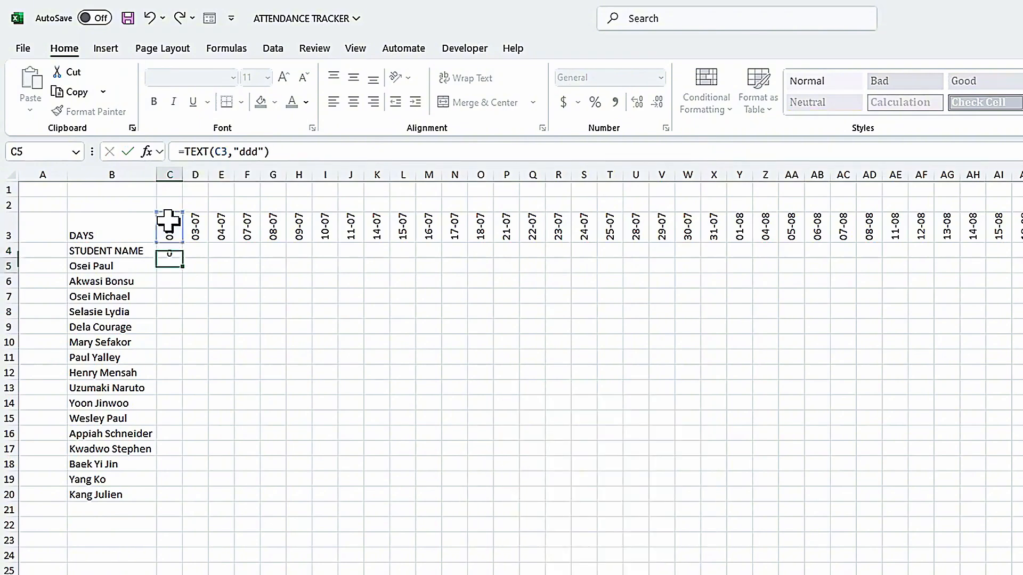
pyautogui.click(170, 251)
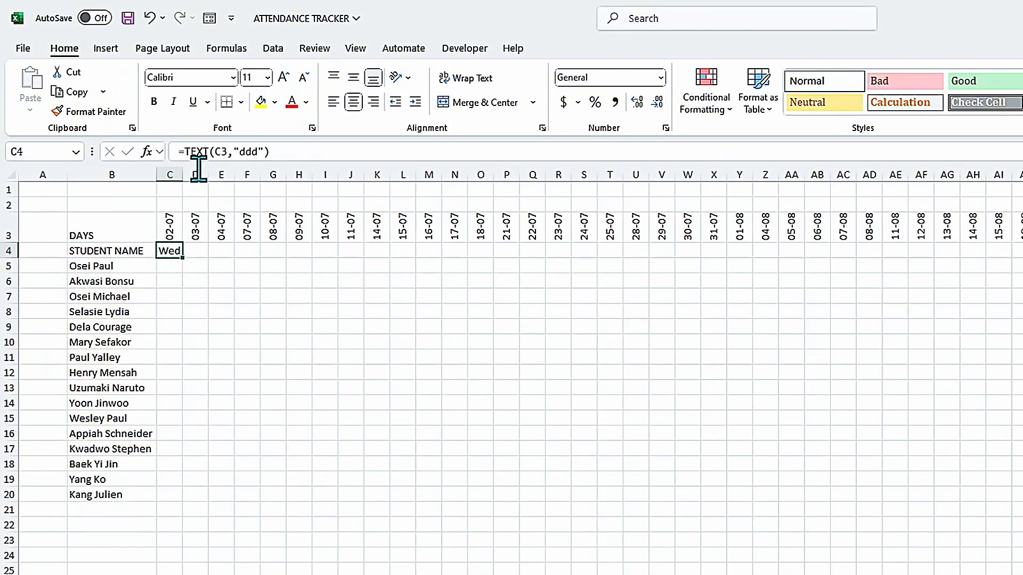
# Step: Wrap the C4 weekday formula in LEFT so it reads =LEFT(TEXT(C3,"ddd"),1) and returns only the first letter
pyautogui.click(187, 152)
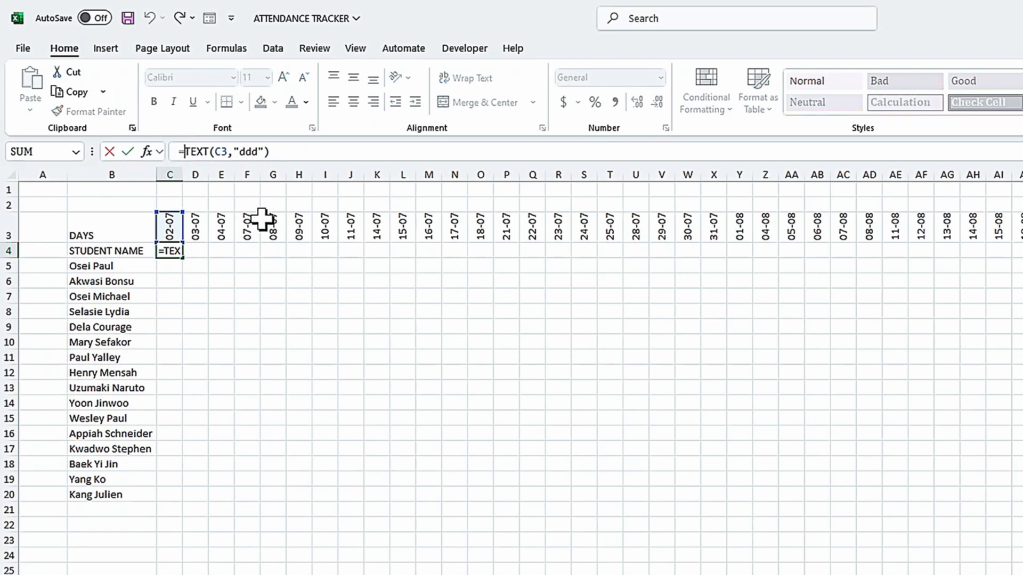
pyautogui.write('left')
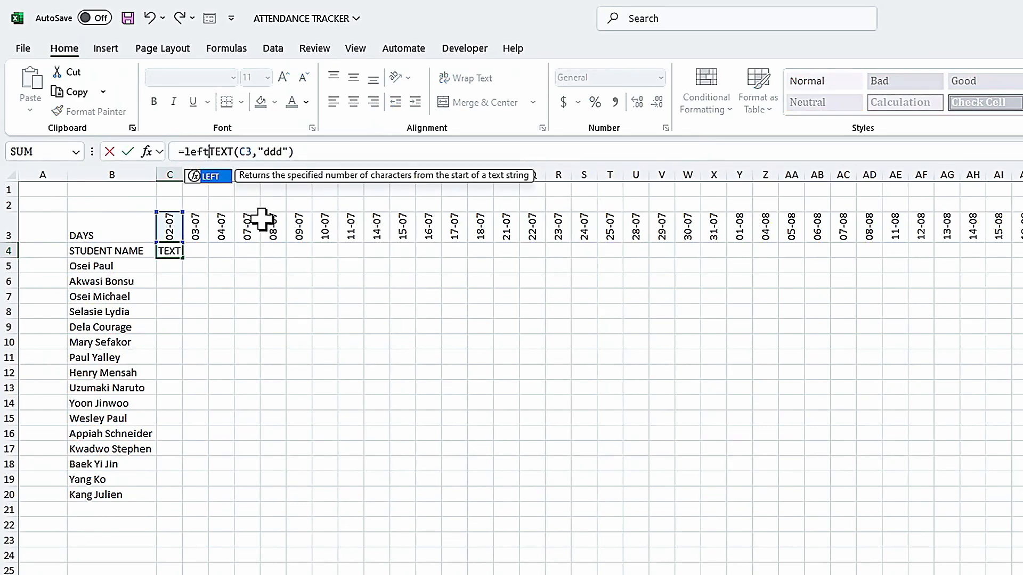
pyautogui.write('(')
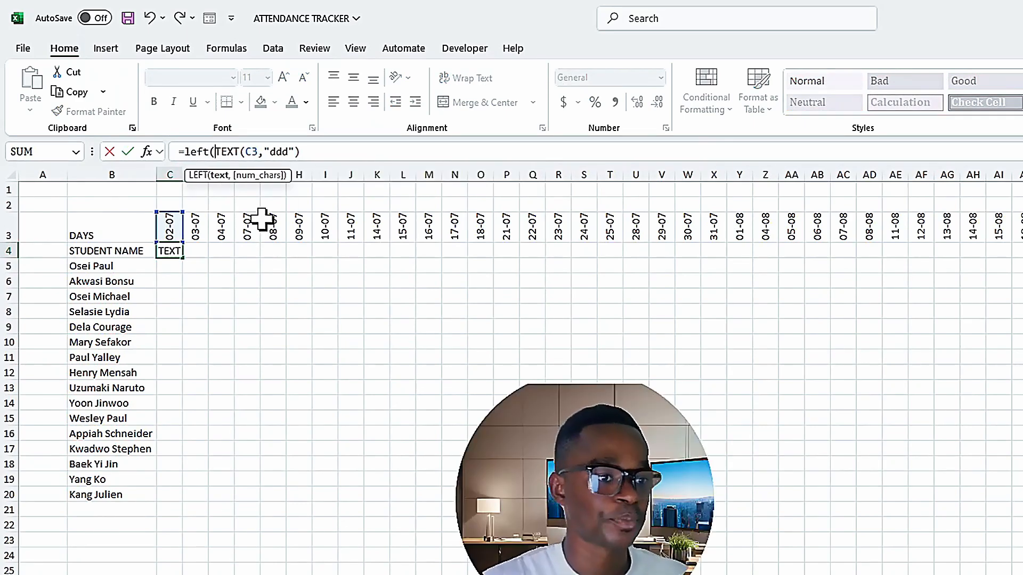
pyautogui.press('BackSpace')
pyautogui.press('Tab')
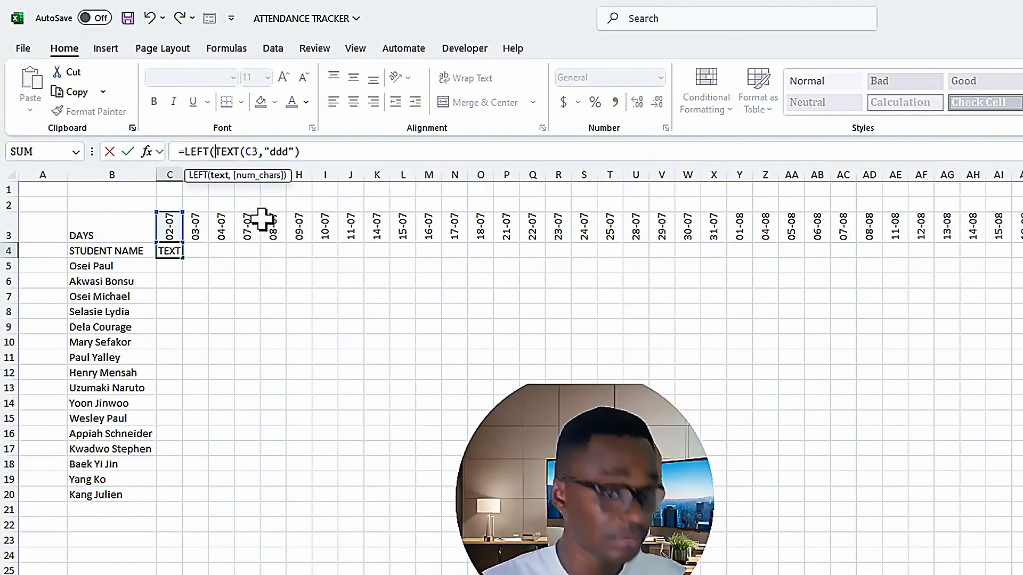
pyautogui.click(302, 151)
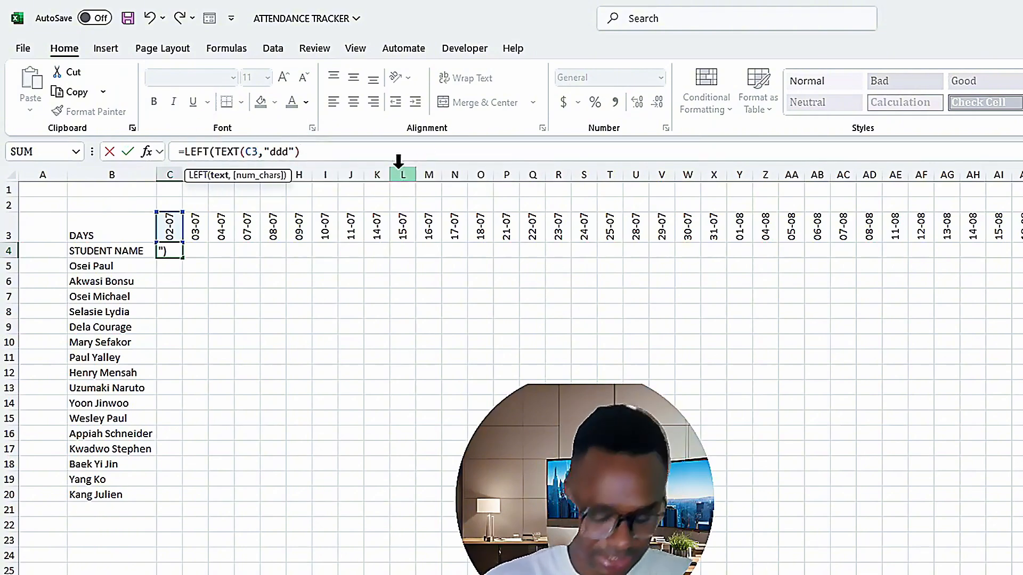
pyautogui.write(',')
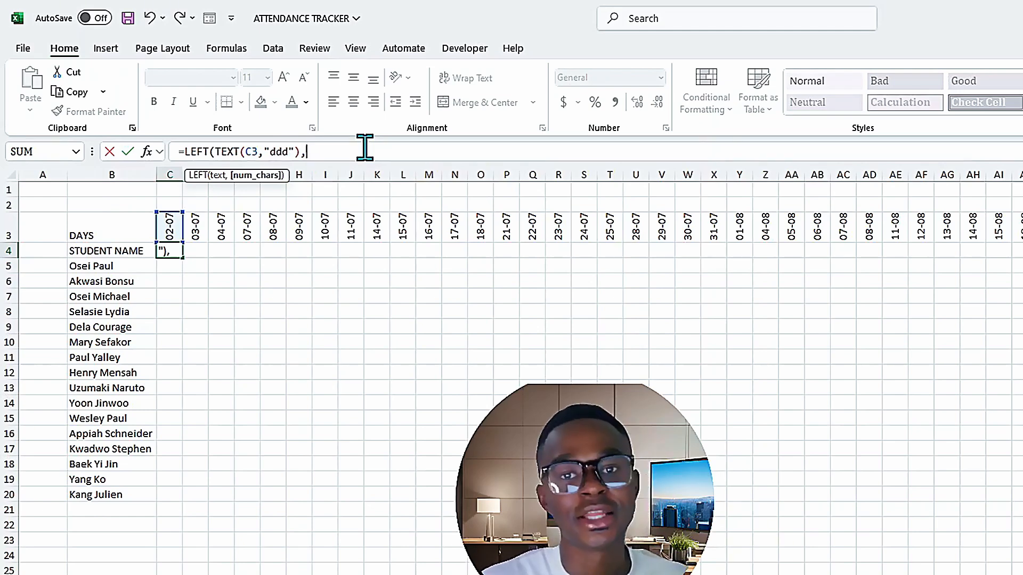
pyautogui.write('1')
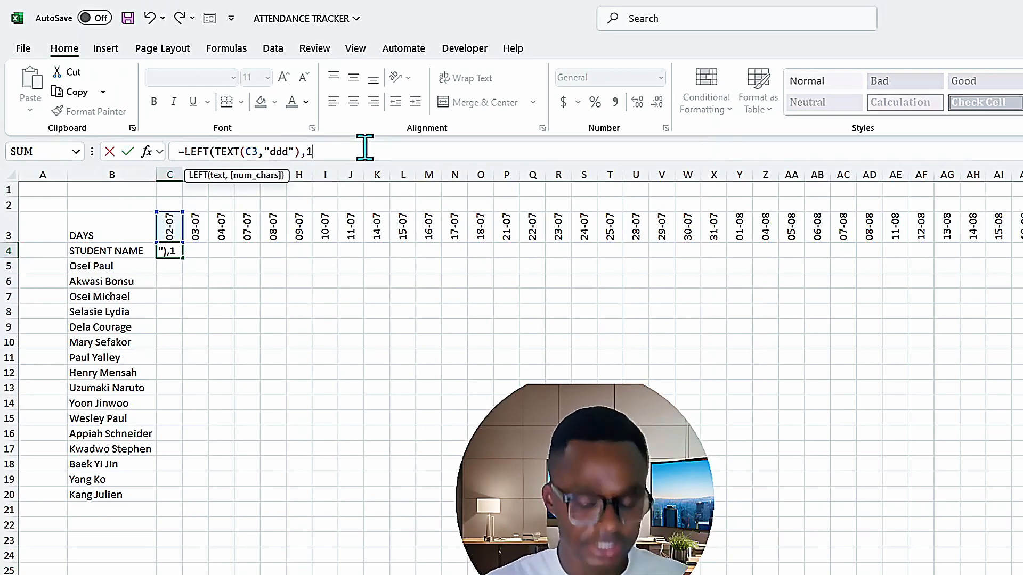
pyautogui.write(')')
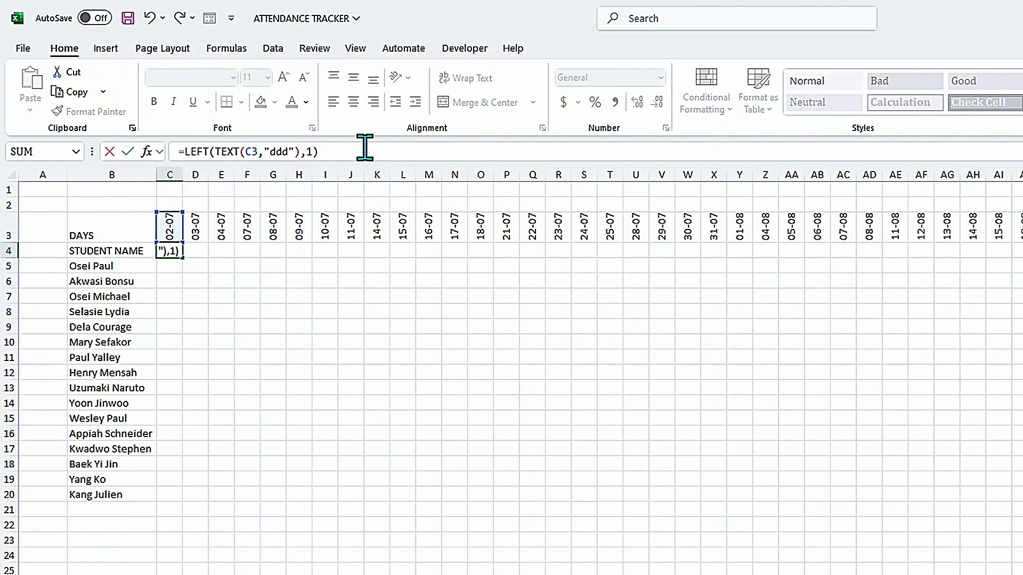
pyautogui.press('Return')
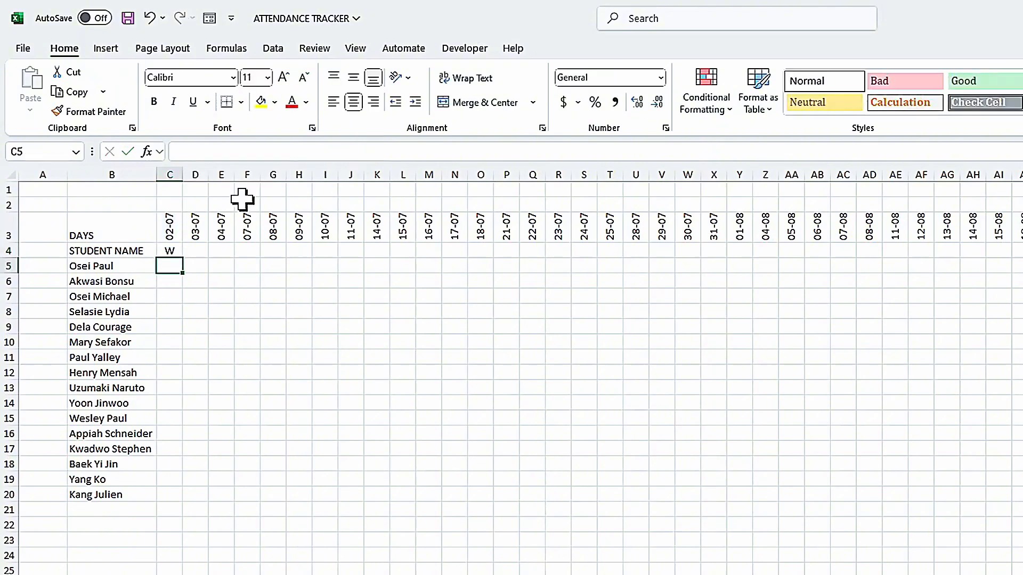
# Step: Fill the one-letter weekday formula from C4 across row 4 beneath all the dates
pyautogui.click(172, 249)
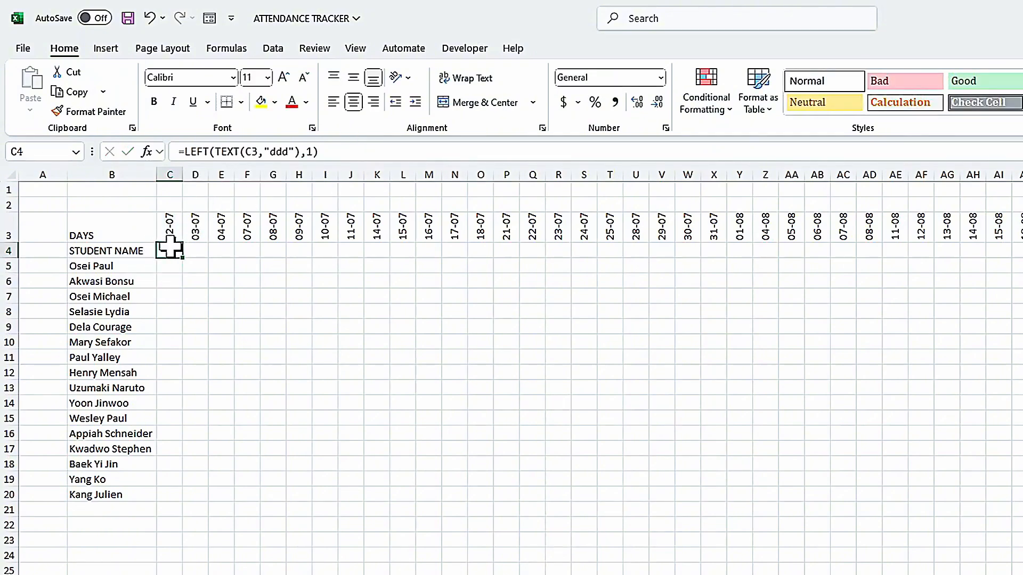
pyautogui.moveTo(183, 259); pyautogui.dragTo(1020, 237)
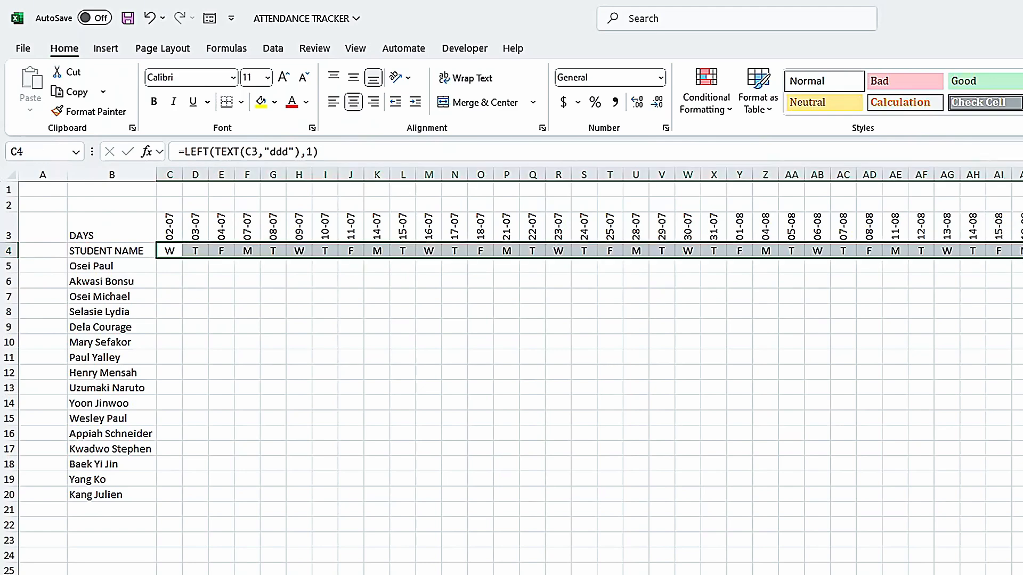
pyautogui.click(817, 296)
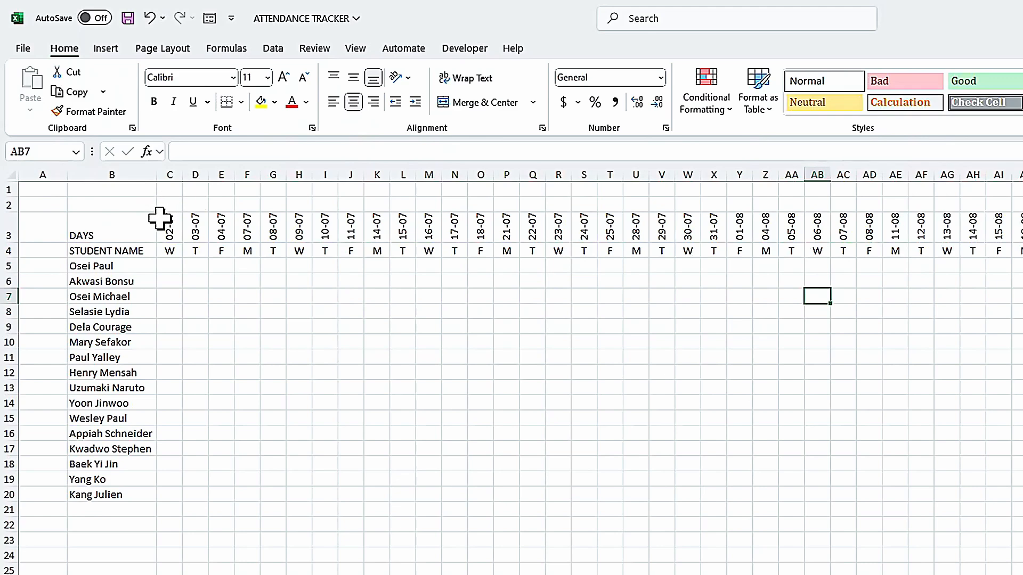
# Step: Merge and center C2:E2 above the first three dates, and likewise each following five-day block in row 2
pyautogui.moveTo(162, 202); pyautogui.dragTo(218, 203)
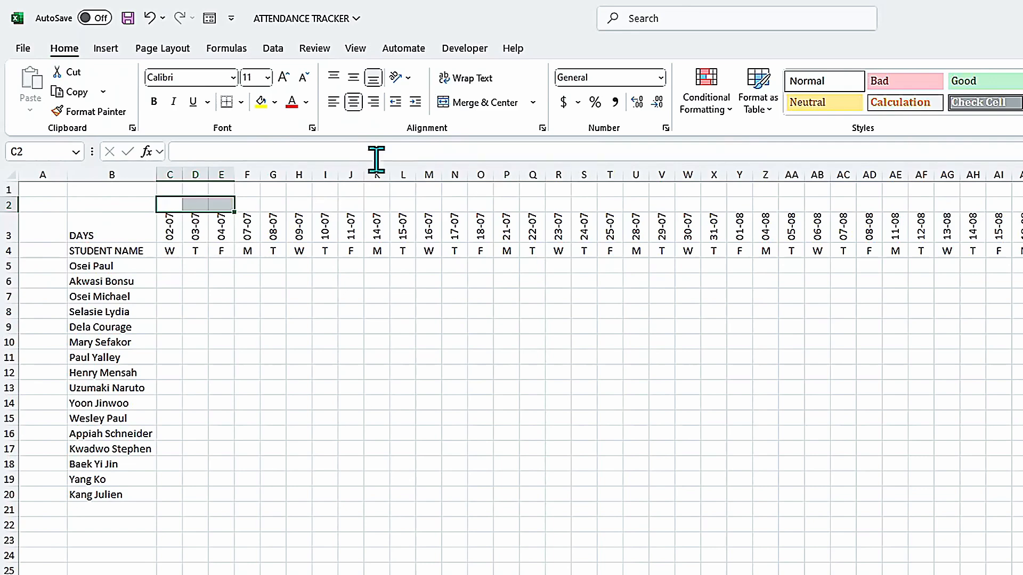
pyautogui.click(471, 103)
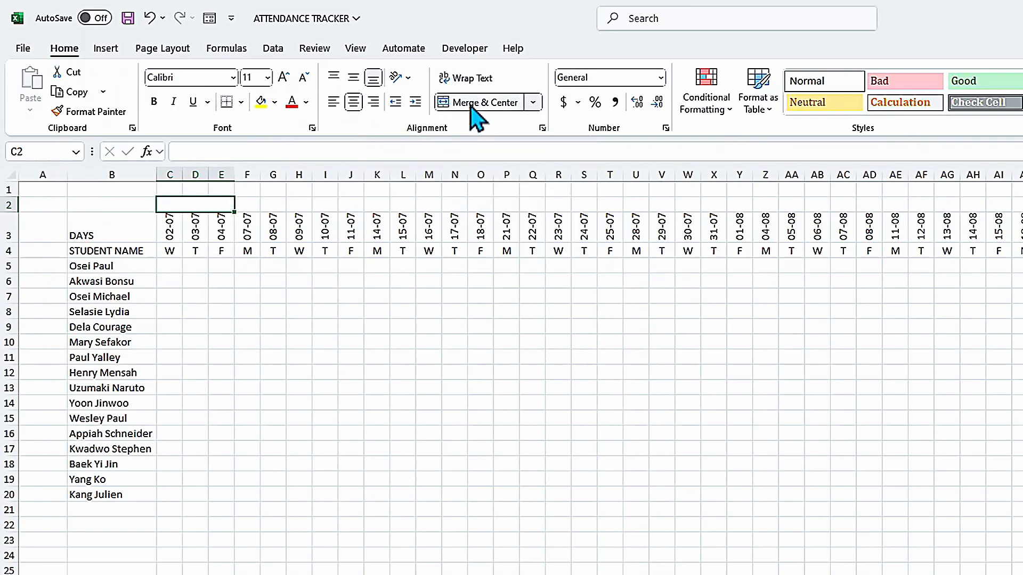
pyautogui.moveTo(251, 201); pyautogui.dragTo(495, 204)
pyautogui.click(483, 106)
pyautogui.click(160, 201)
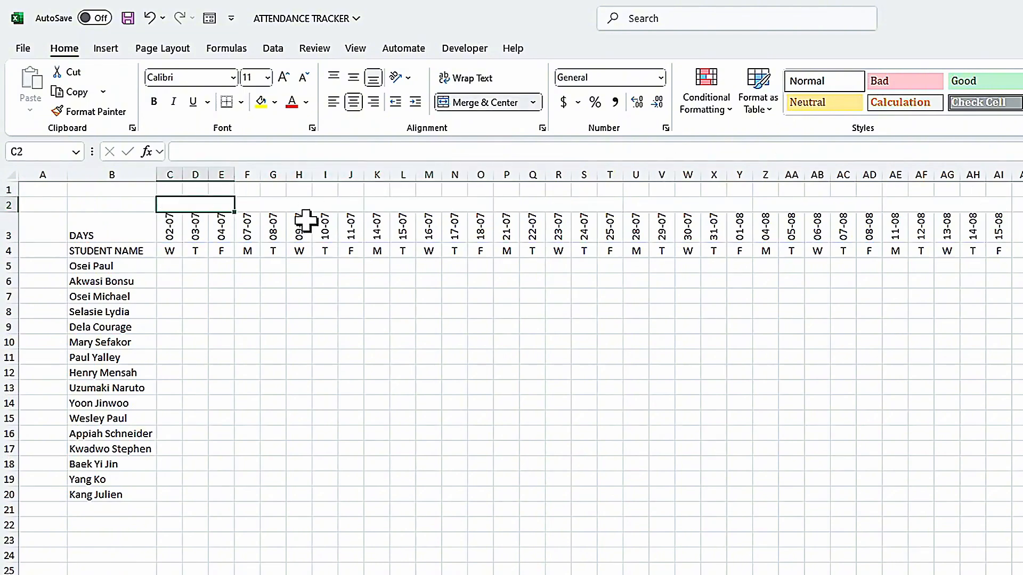
# Step: Enter the week number 1 in the merged cell C2 above the first three dates
pyautogui.click(174, 230)
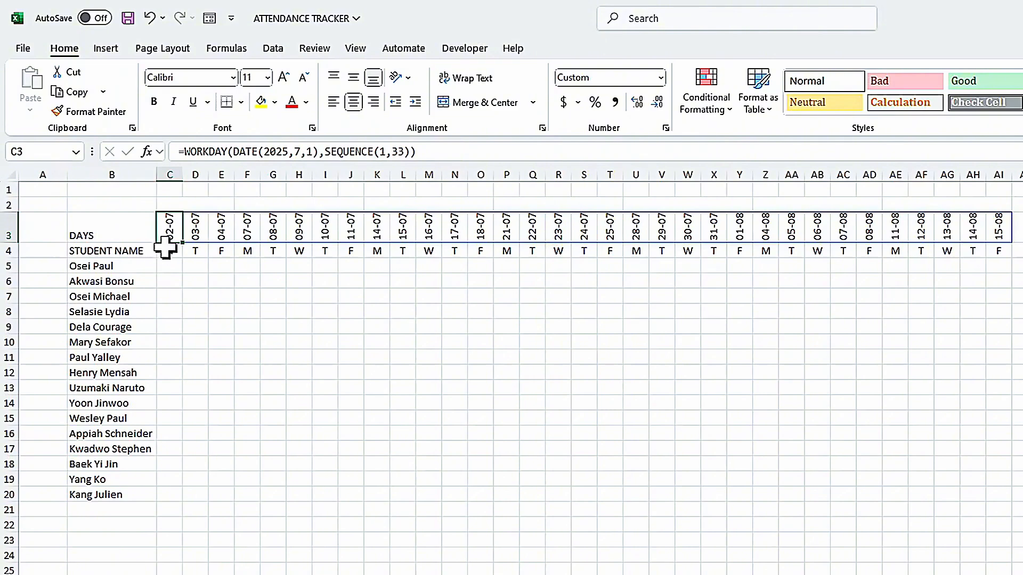
pyautogui.click(170, 205)
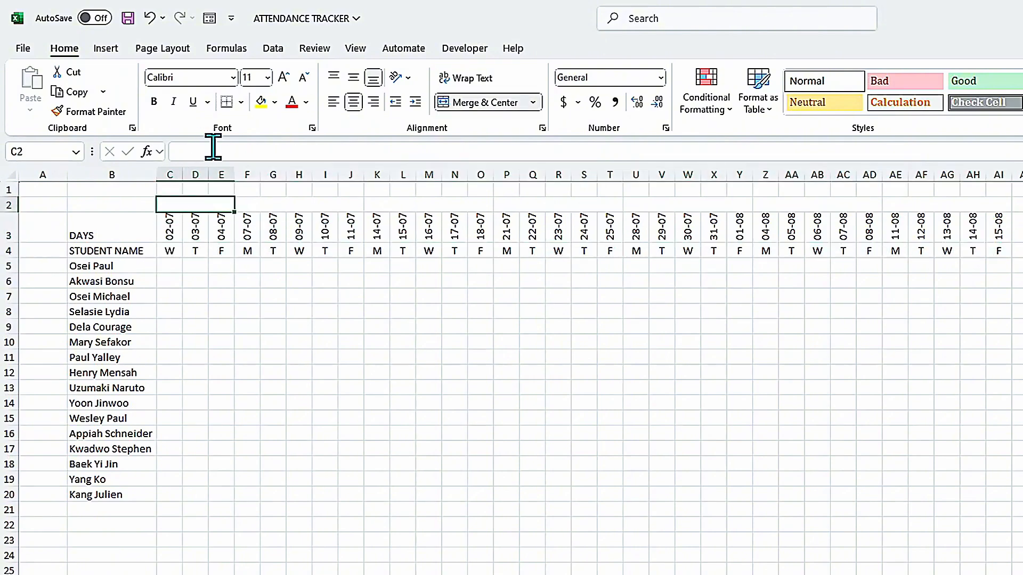
pyautogui.click(213, 147)
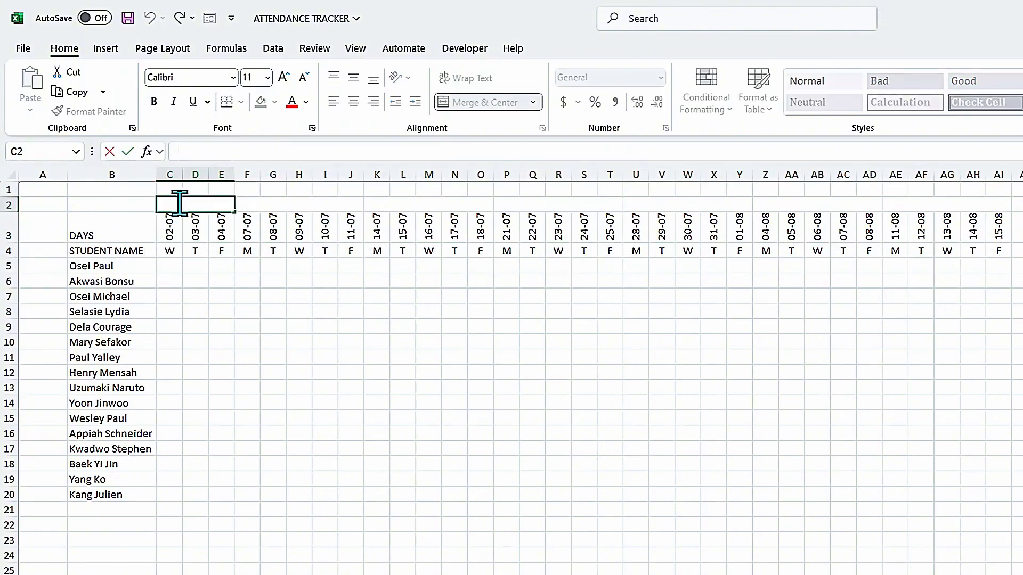
pyautogui.write('1')
pyautogui.press('Return')
# Step: Give merged cell C2 a custom number format based on code 0 that puts the prefix WK before the number
pyautogui.click(194, 202)
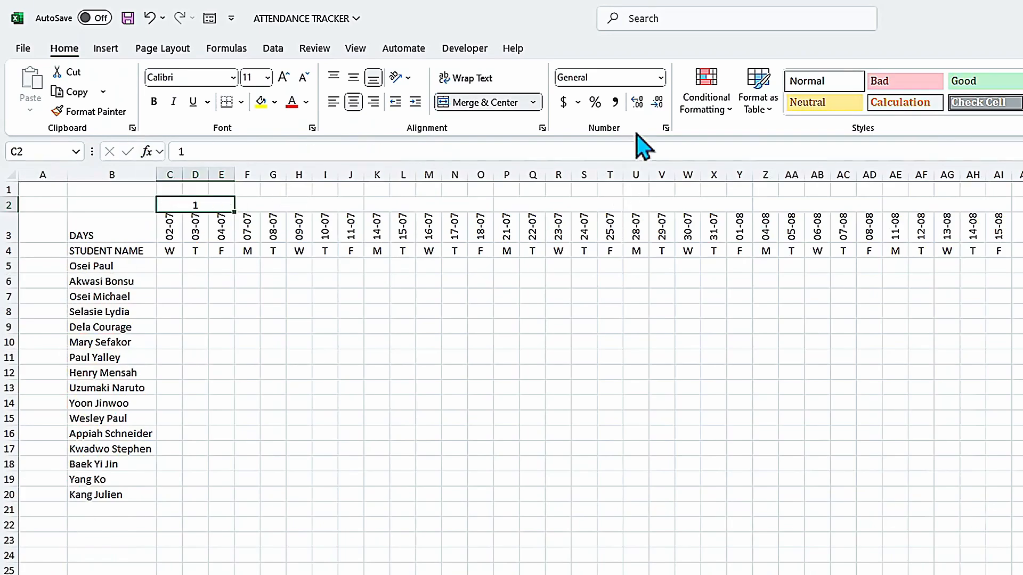
pyautogui.click(666, 127)
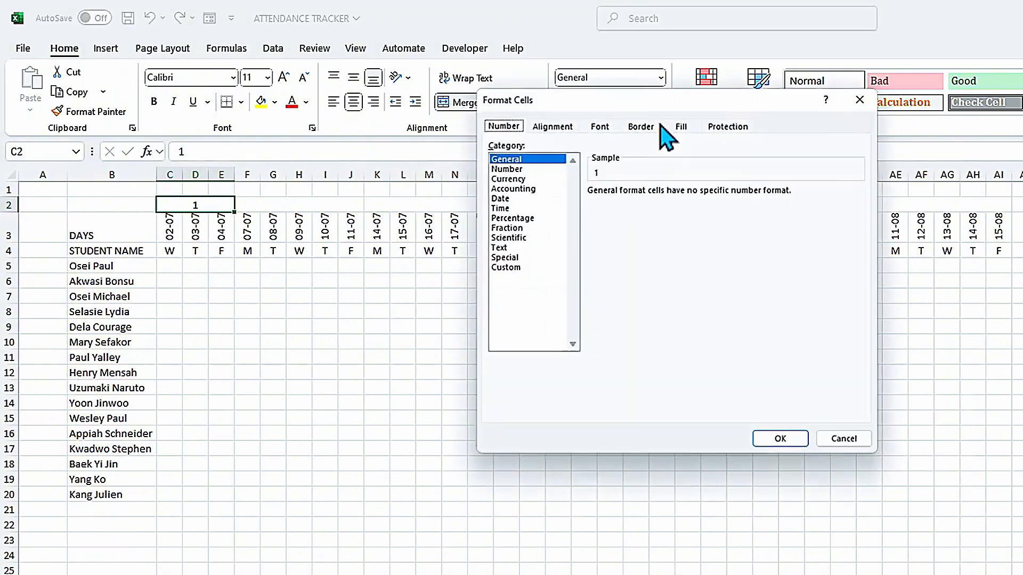
pyautogui.click(504, 267)
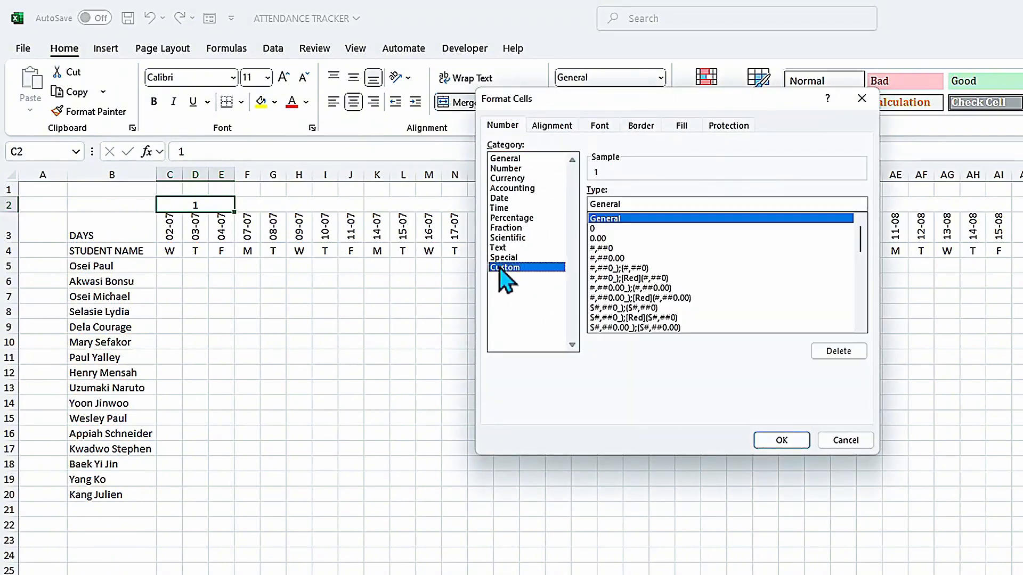
pyautogui.click(593, 229)
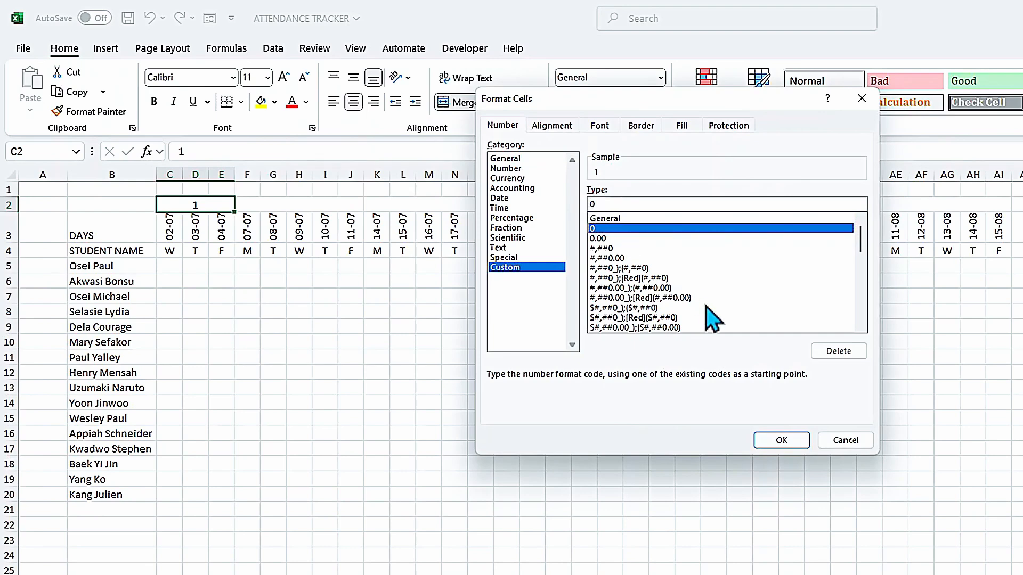
pyautogui.click(592, 204)
pyautogui.press('BackSpace')
pyautogui.write('WK')
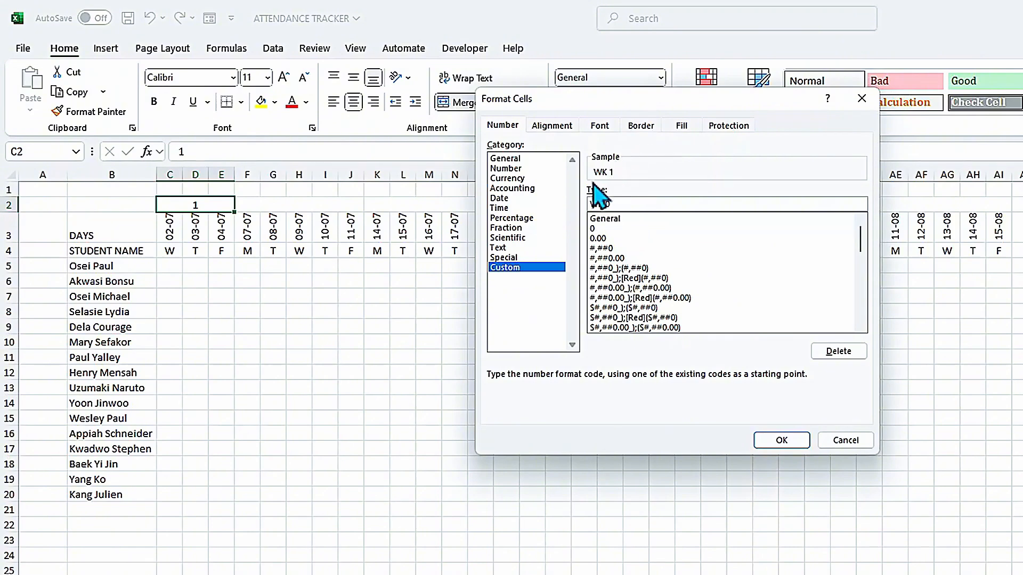
pyautogui.click(781, 440)
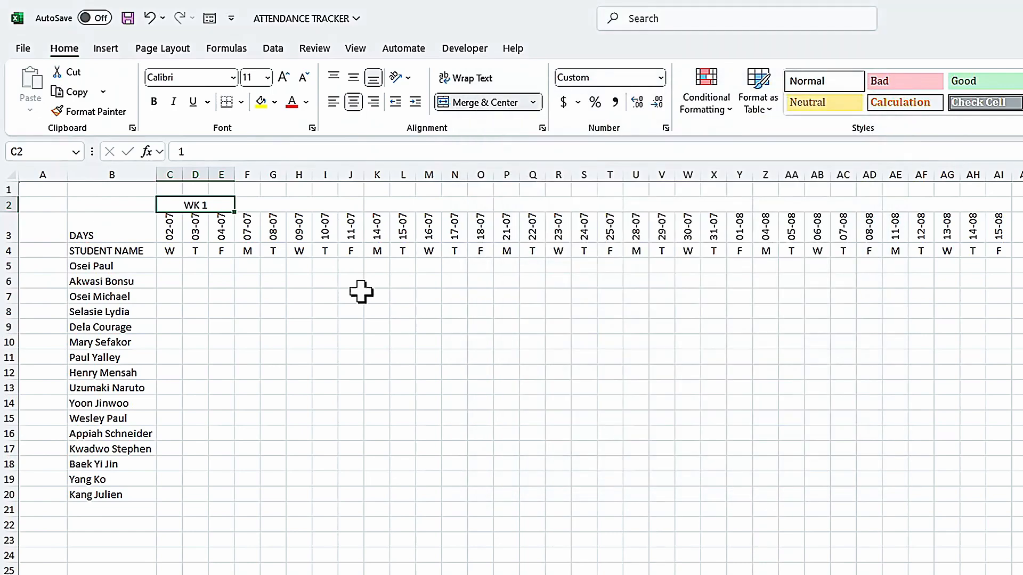
# Step: Enter the formula =C2+1 in merged cell F2 to number the second week
pyautogui.click(272, 202)
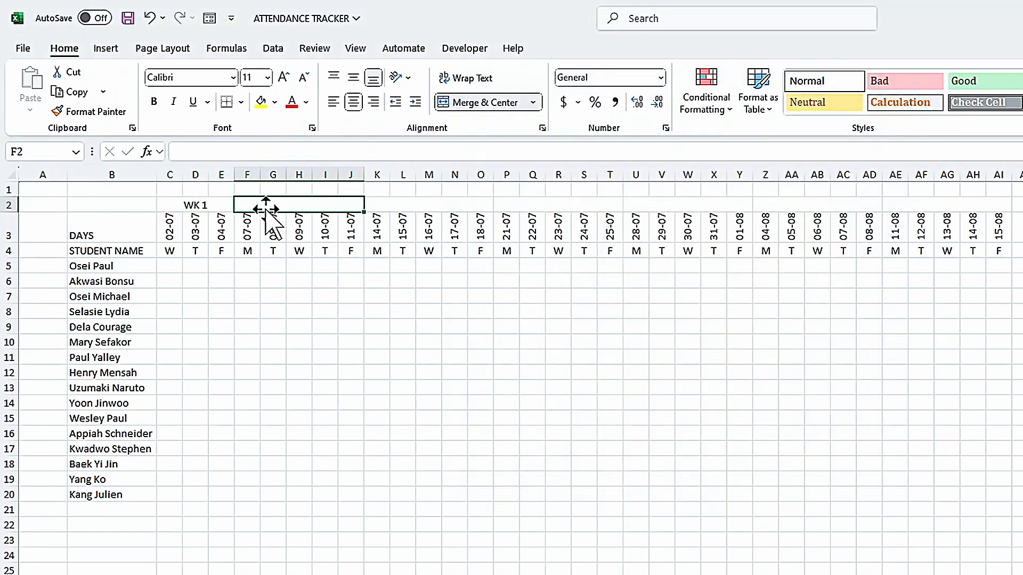
pyautogui.click(232, 151)
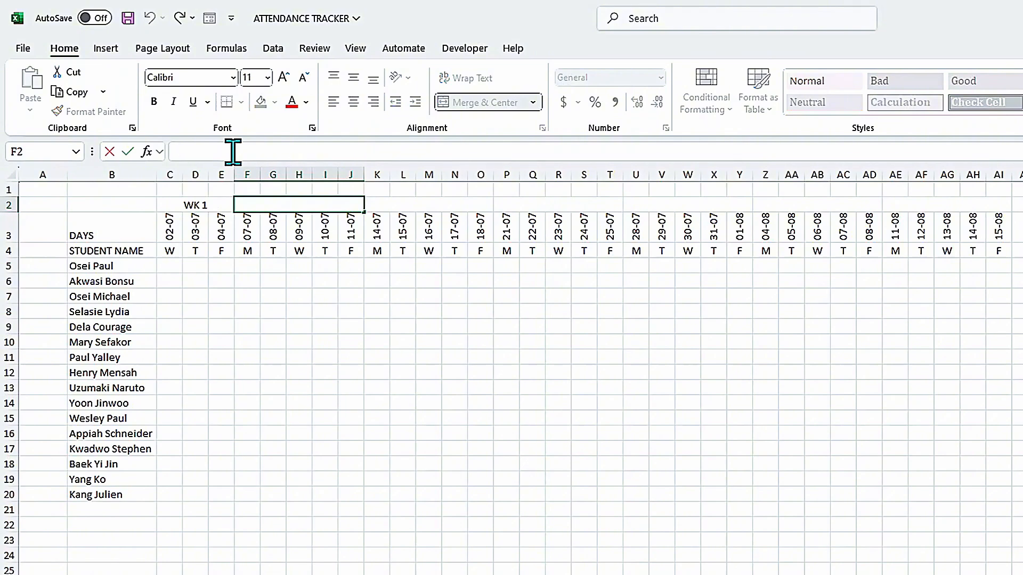
pyautogui.write('=')
pyautogui.click(184, 205)
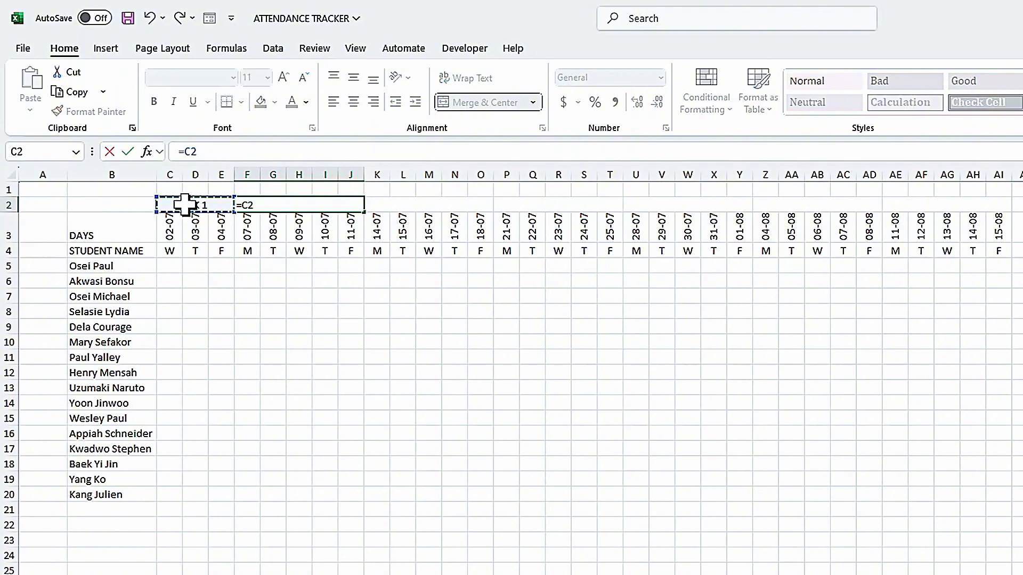
pyautogui.write('+')
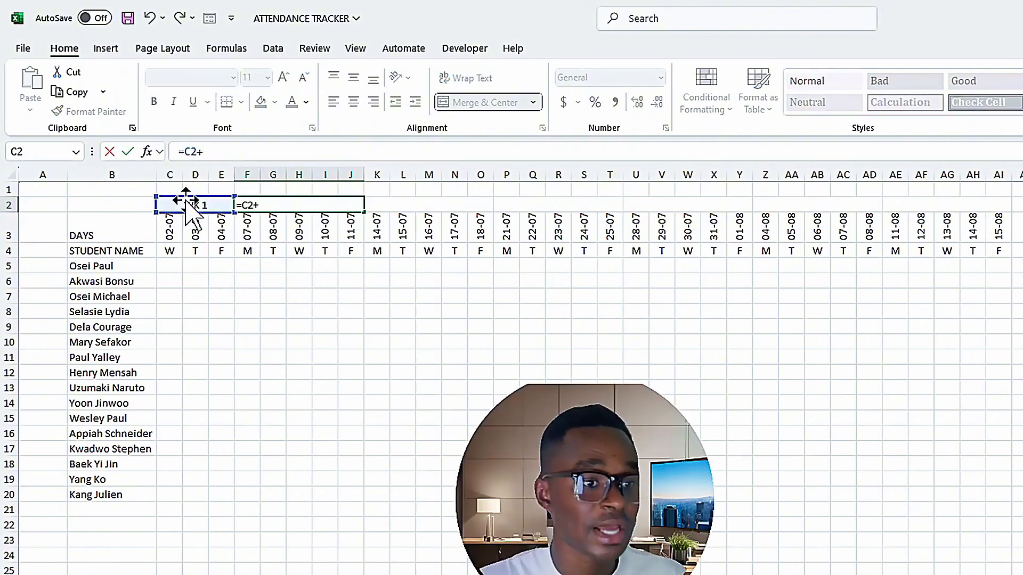
pyautogui.write('1')
pyautogui.press('Return')
pyautogui.click(330, 205)
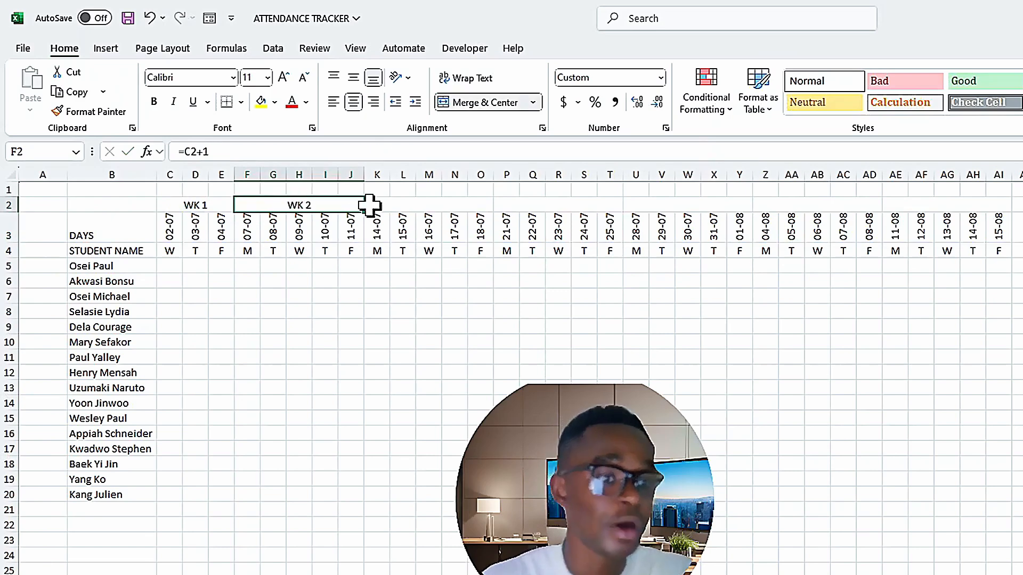
# Step: Enter the formula =F2+1 in merged cell K2 to number the third week
pyautogui.moveTo(393, 203); pyautogui.dragTo(479, 205)
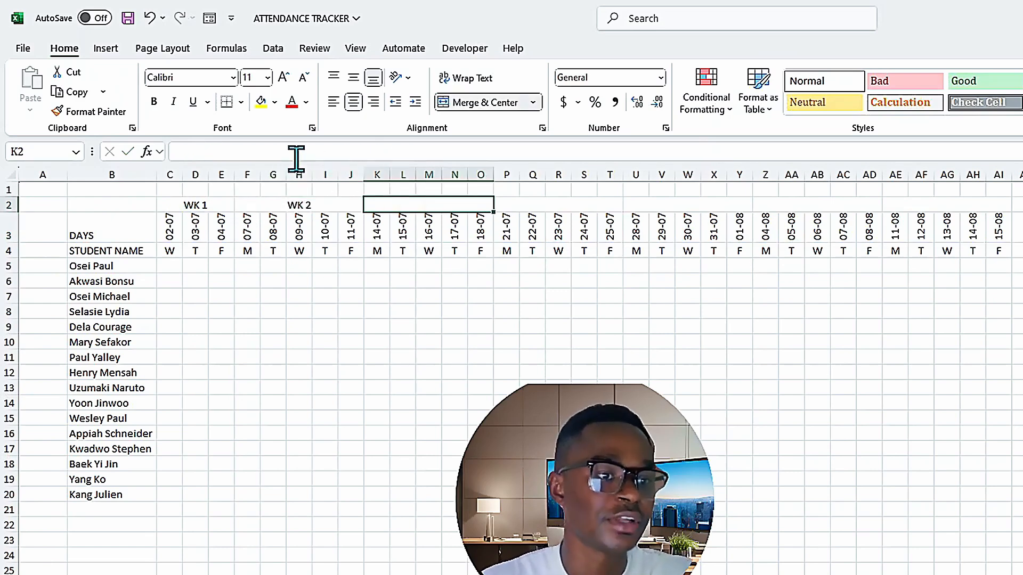
pyautogui.write('=')
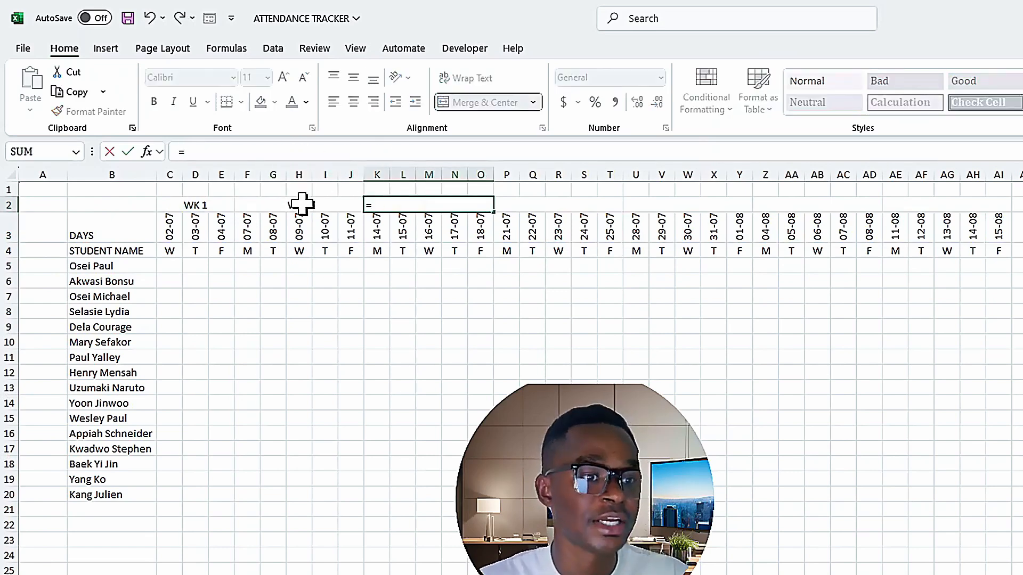
pyautogui.click(301, 204)
pyautogui.write('+1')
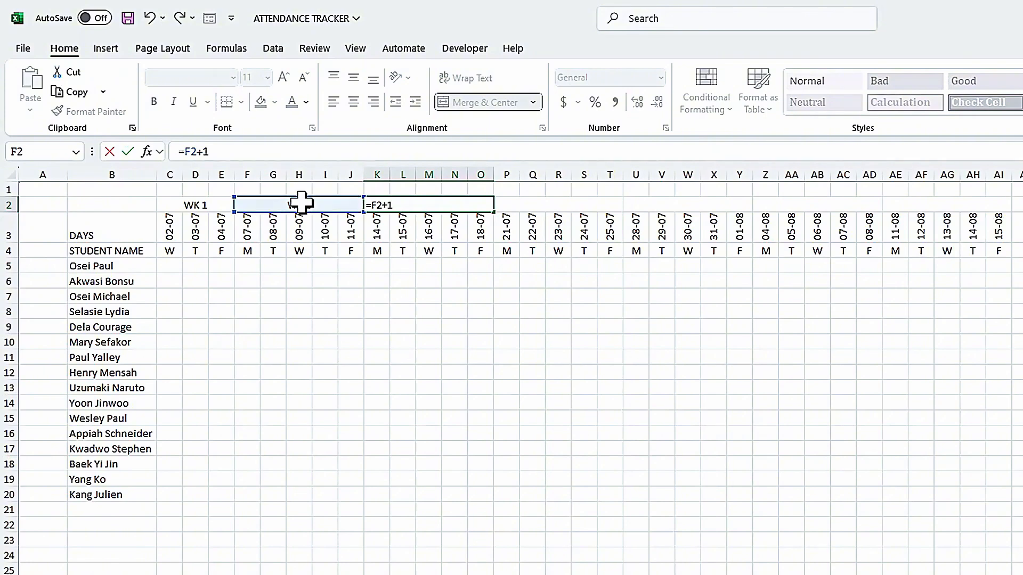
pyautogui.press('Return')
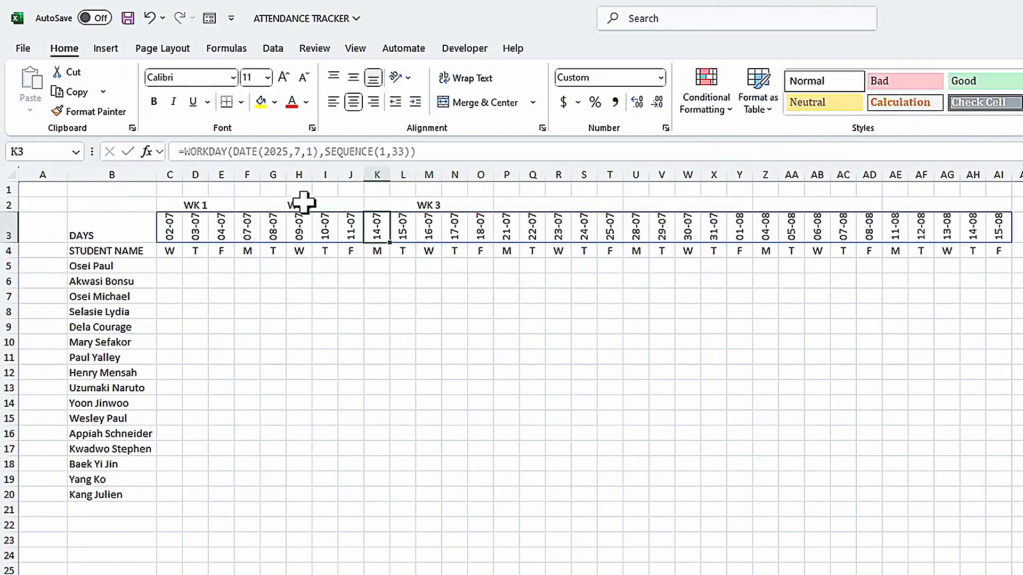
# Step: Fill the week-number formula from merged cell K2 across the remaining week blocks through AI2
pyautogui.click(349, 204)
pyautogui.click(379, 205)
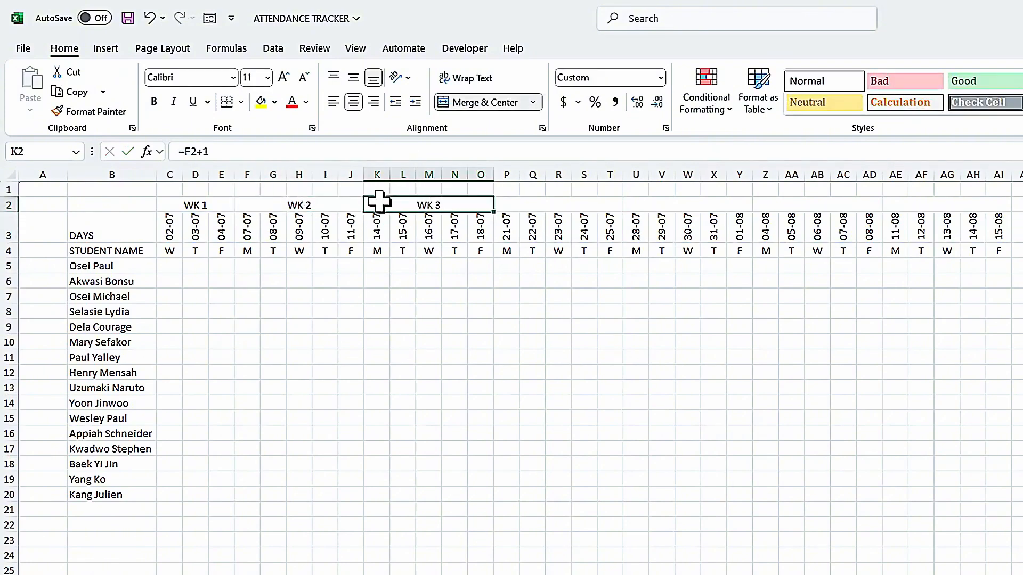
pyautogui.moveTo(492, 212); pyautogui.dragTo(938, 219)
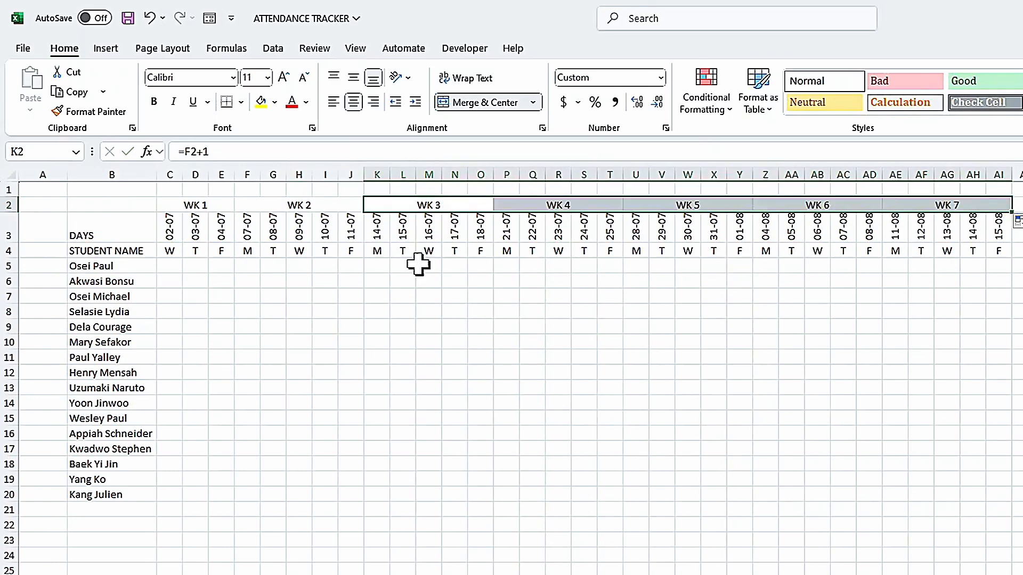
pyautogui.click(565, 205)
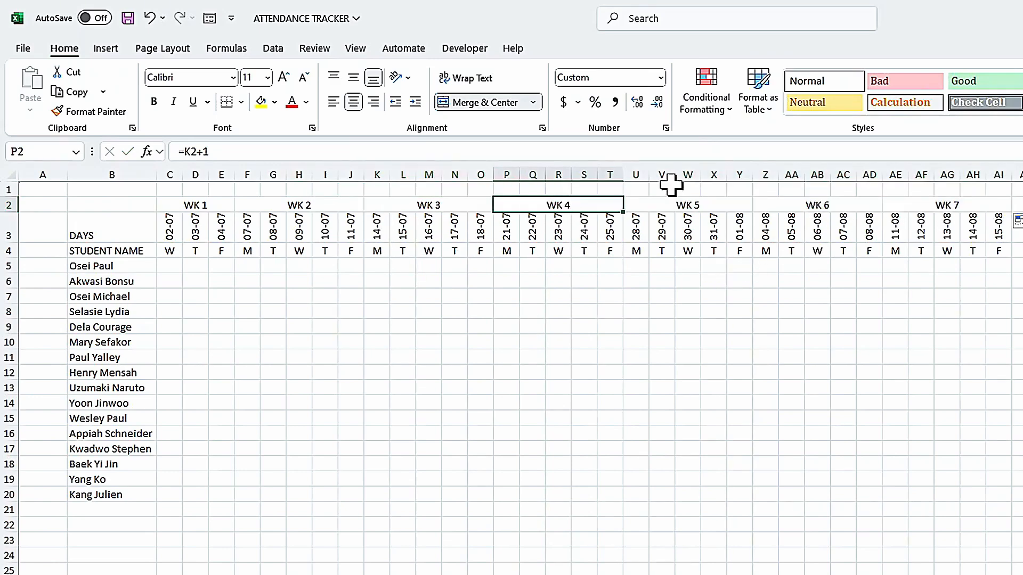
pyautogui.click(687, 207)
pyautogui.click(824, 193)
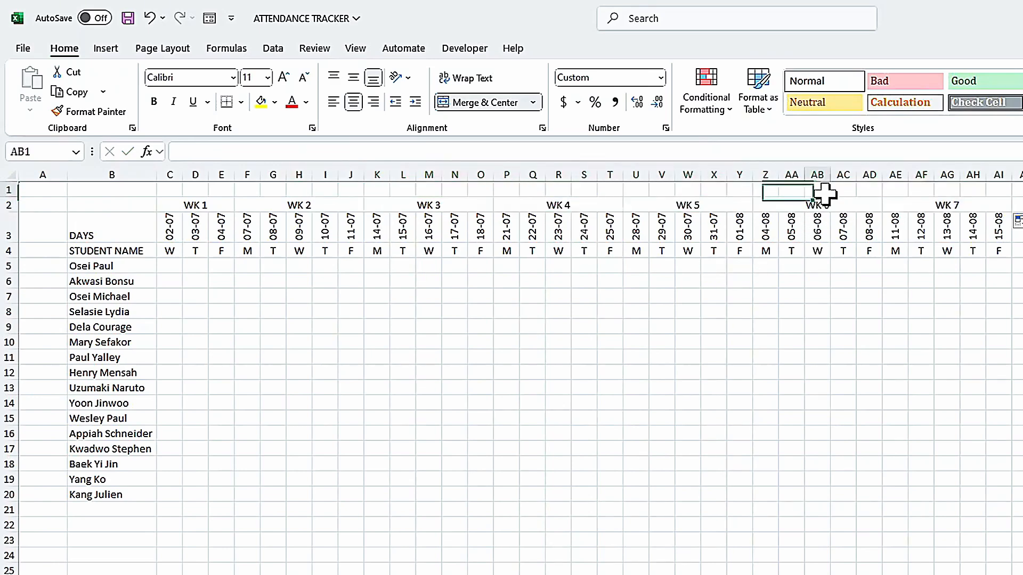
pyautogui.click(921, 205)
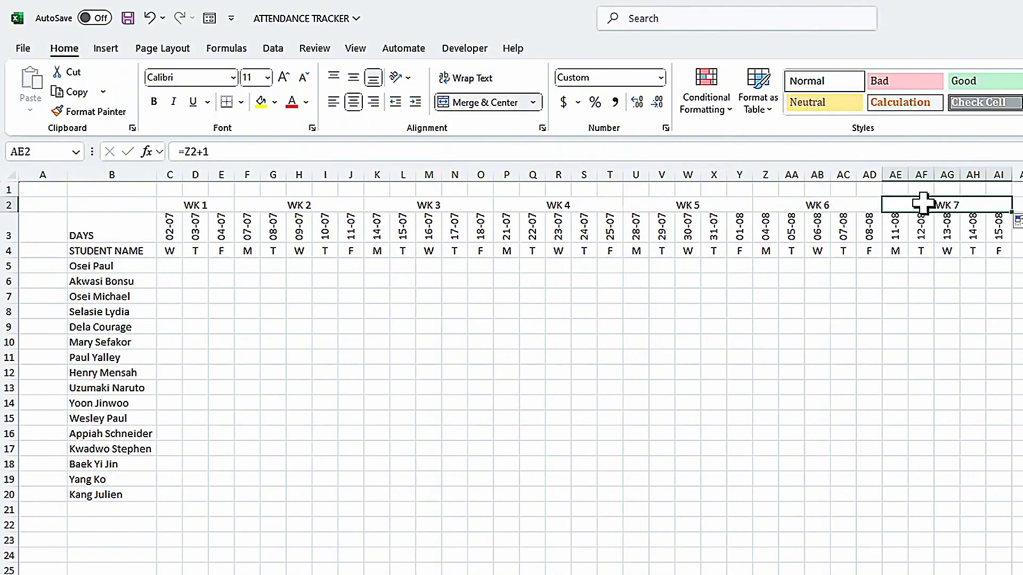
# Step: Italicize the week headers WK 1 through WK 7 in C2:AI2
pyautogui.click(184, 207)
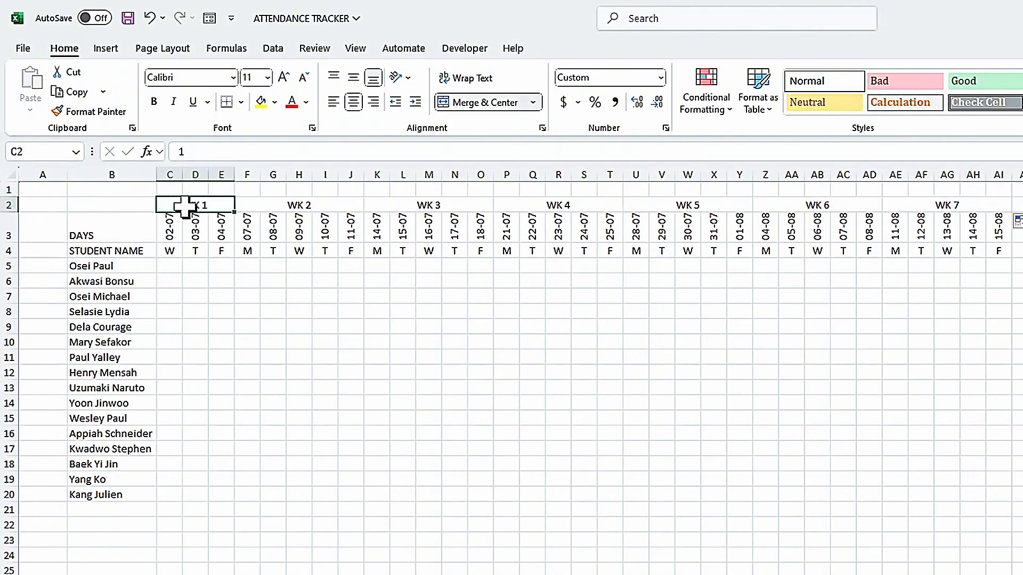
pyautogui.hotkey('shift', 'Right')
pyautogui.hotkey('shift', 'Right')
pyautogui.hotkey('shift', 'Right')
pyautogui.hotkey('shift', 'Right')
pyautogui.hotkey('shift', 'Right')
pyautogui.hotkey('shift', 'Right')
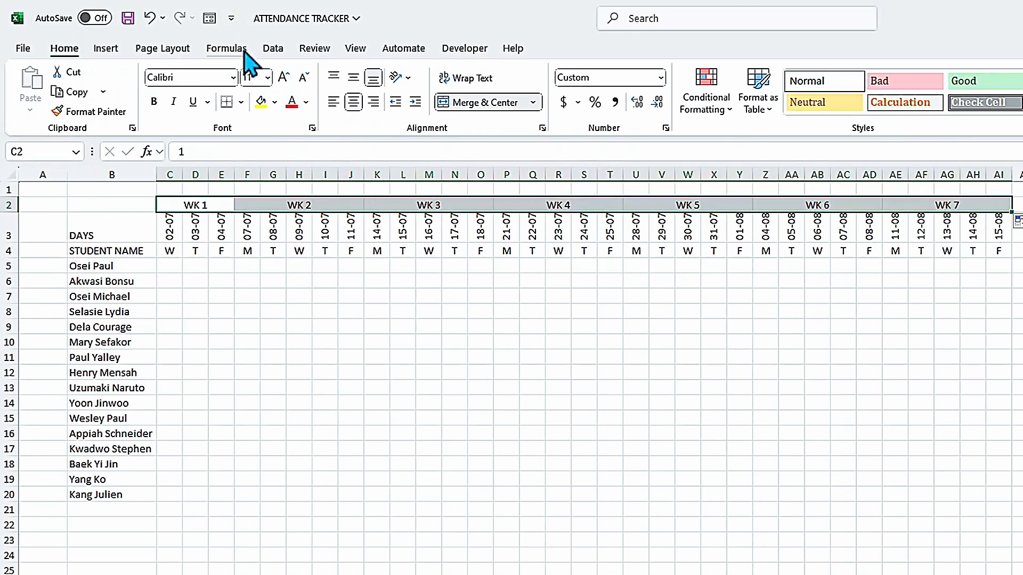
pyautogui.click(171, 107)
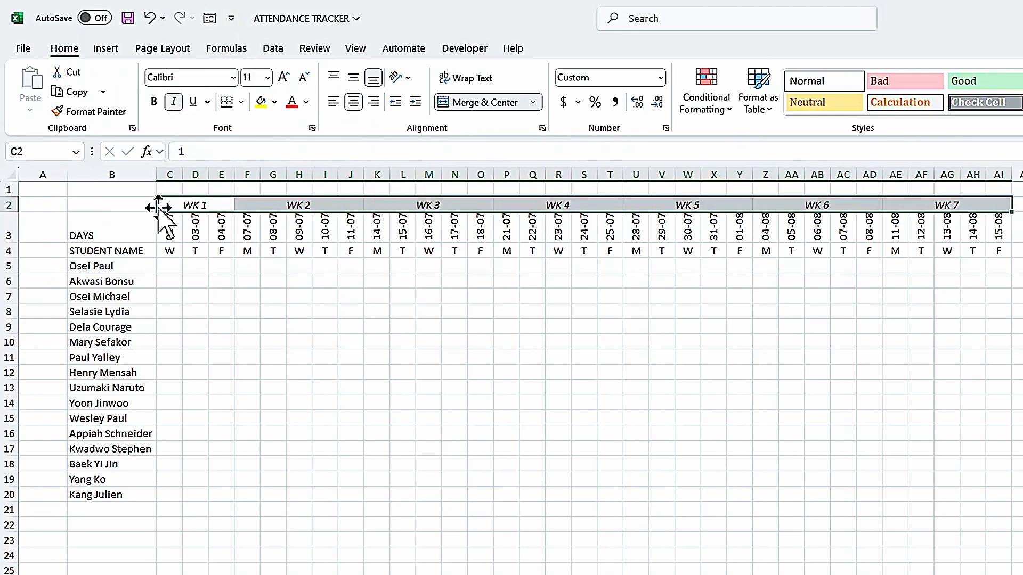
pyautogui.click(170, 251)
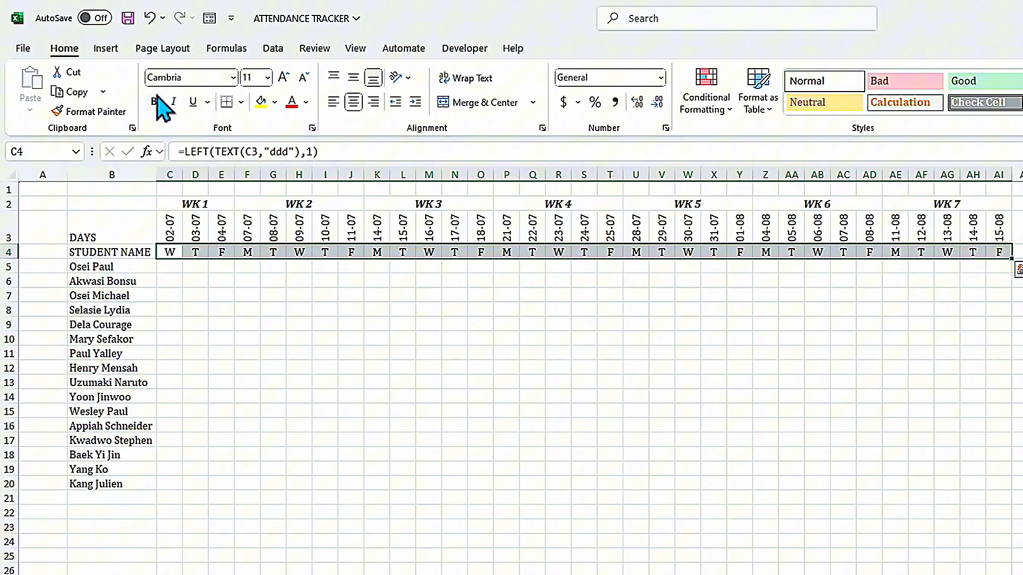
pyautogui.click(243, 352)
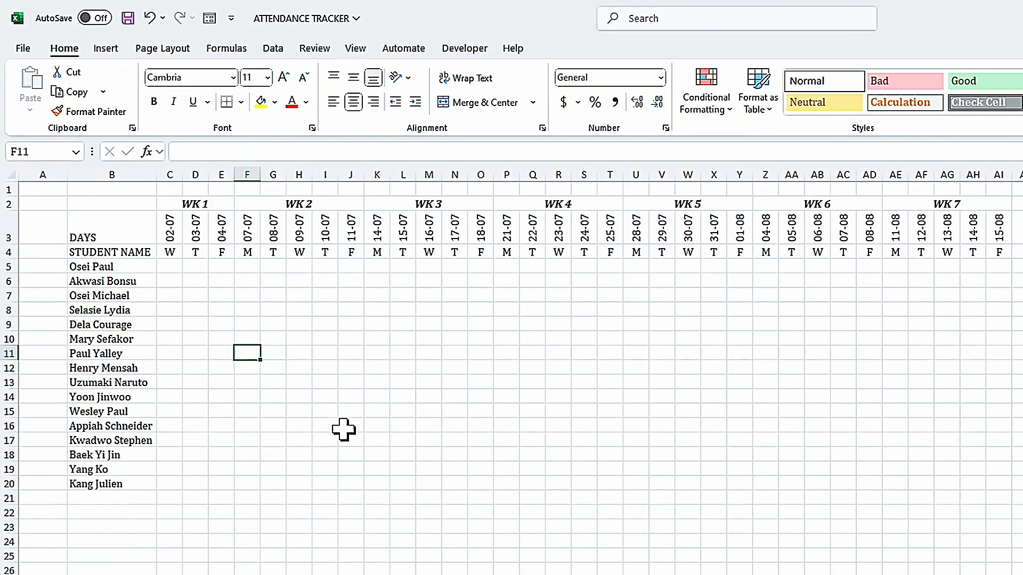
# Step: Give the days row B3:AI3 a black fill and bold orange text, and center the DAYS label horizontally and vertically
pyautogui.click(118, 229)
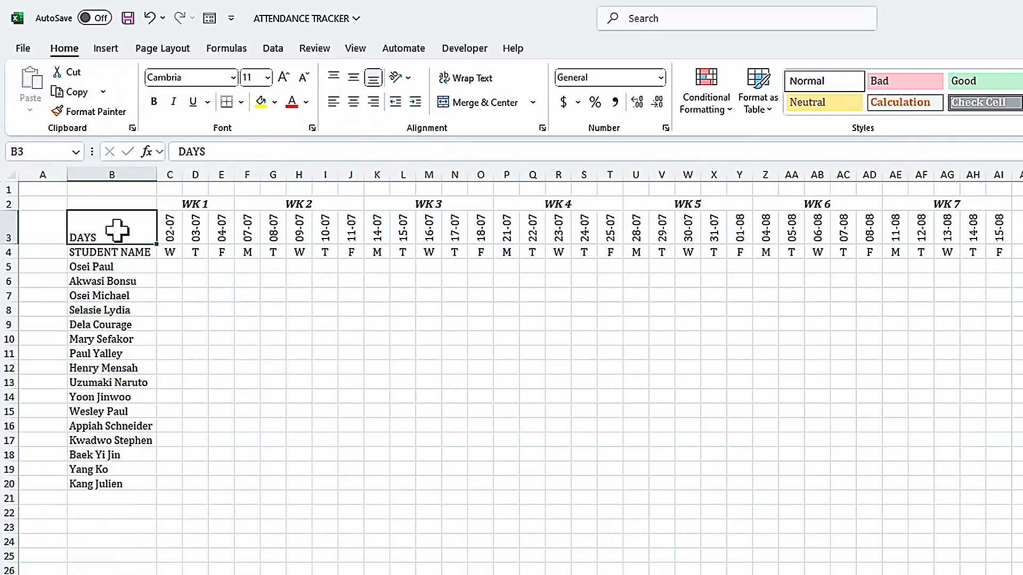
pyautogui.hotkey('ctrl', 'shift', 'Right')
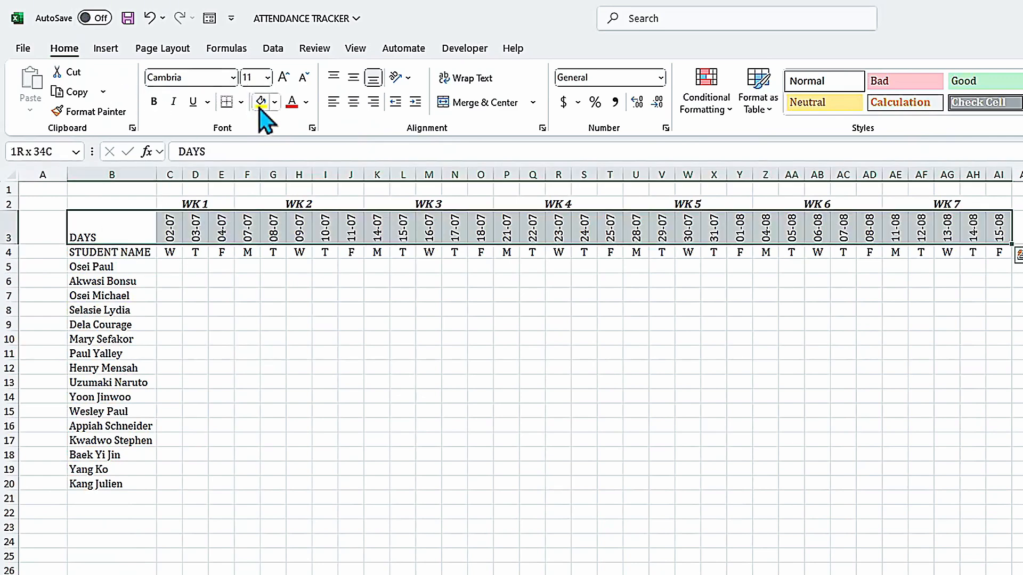
pyautogui.click(276, 101)
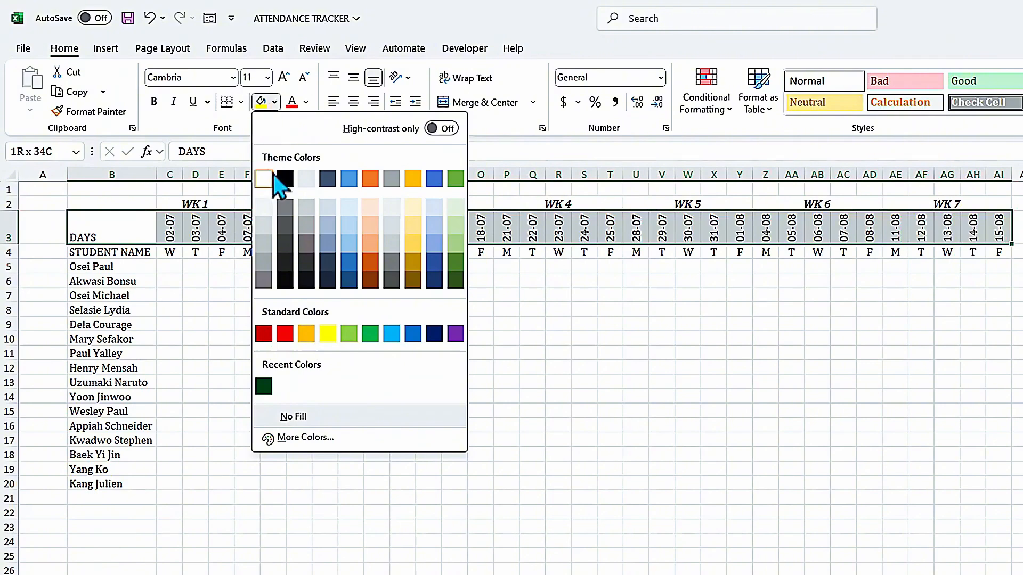
pyautogui.click(285, 179)
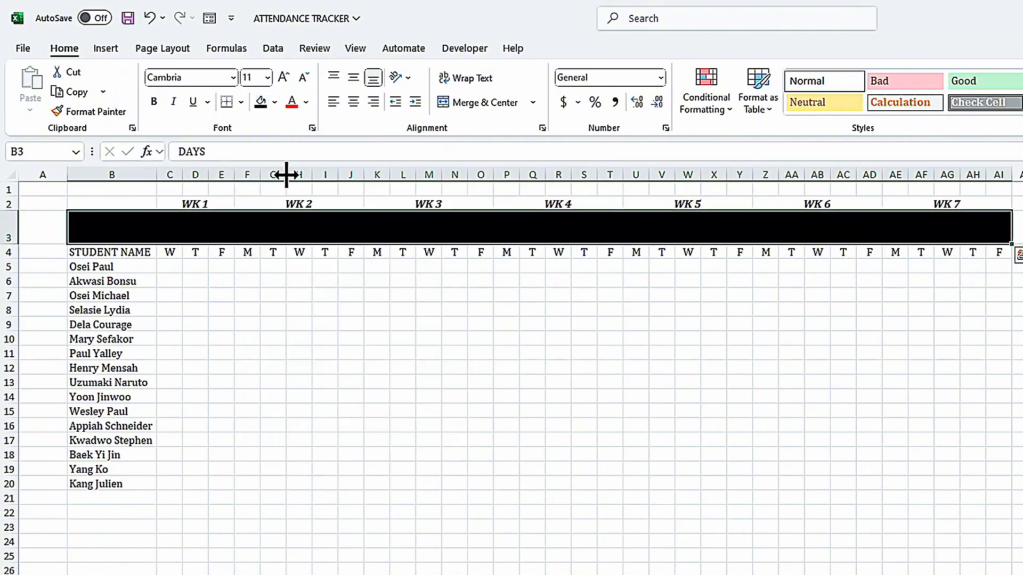
pyautogui.click(307, 106)
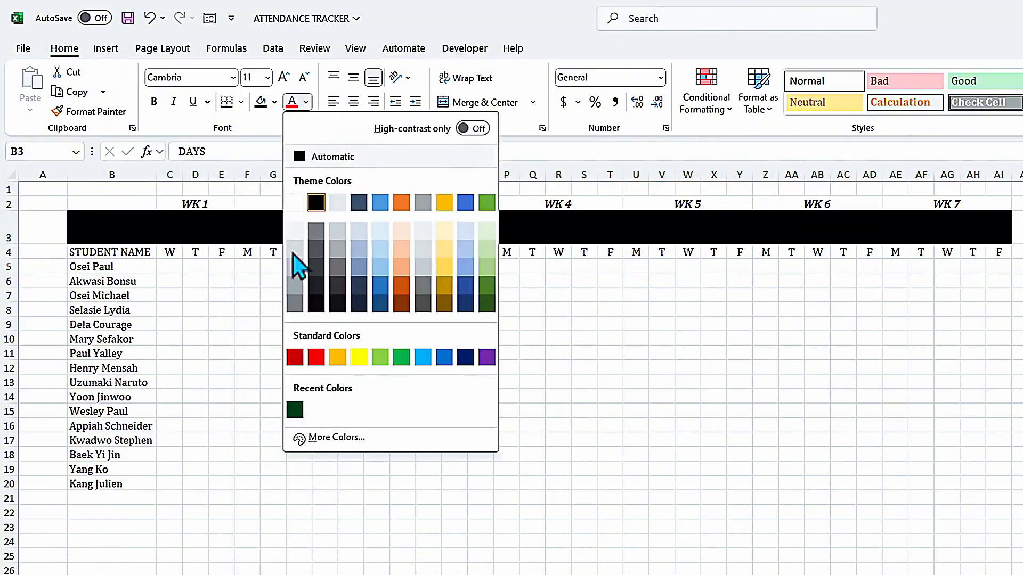
pyautogui.click(334, 354)
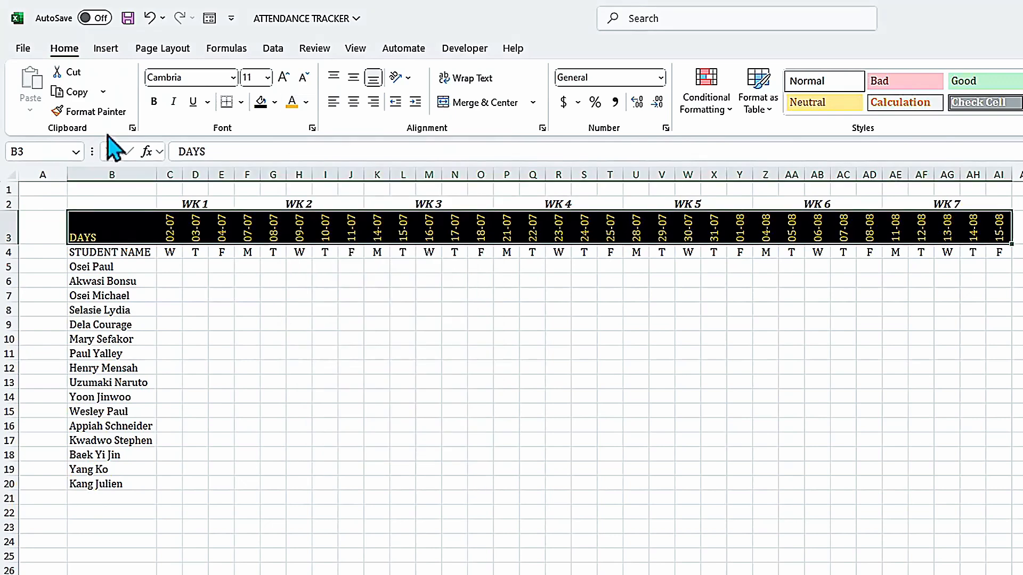
pyautogui.click(155, 100)
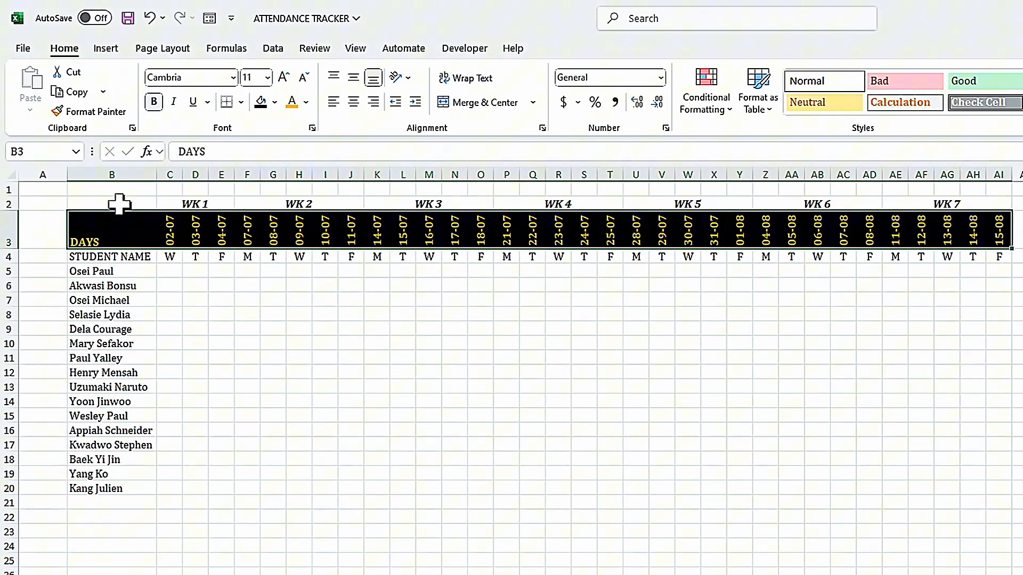
pyautogui.click(102, 232)
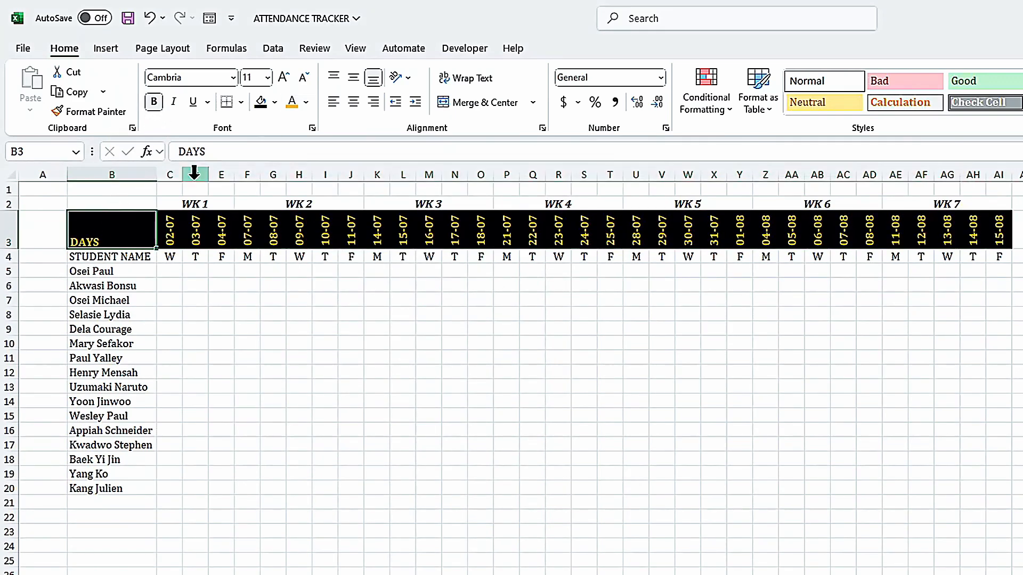
pyautogui.click(353, 104)
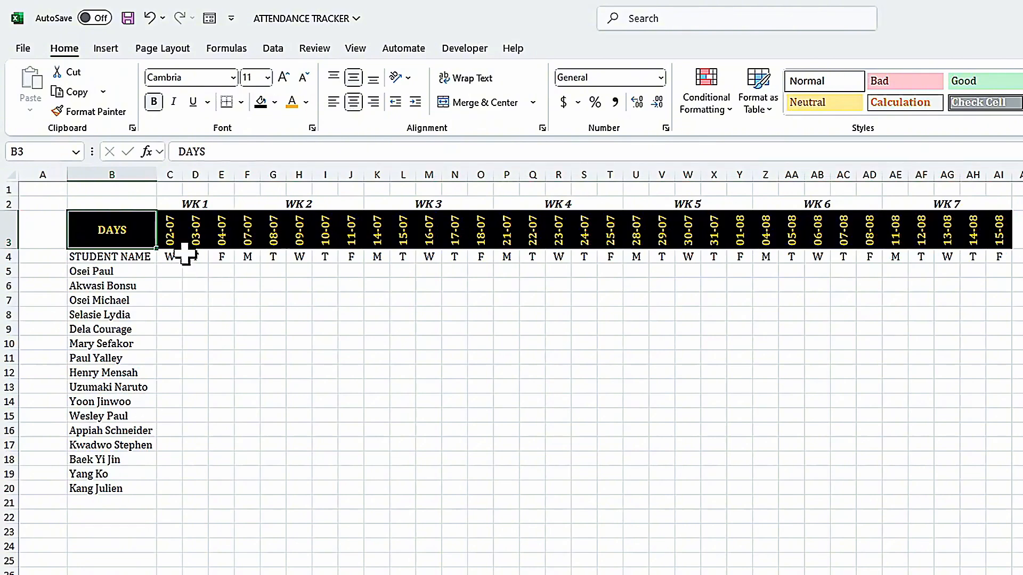
# Step: Give the weekday letters in C4:AI4 a black fill and orange text
pyautogui.moveTo(169, 259); pyautogui.dragTo(998, 258)
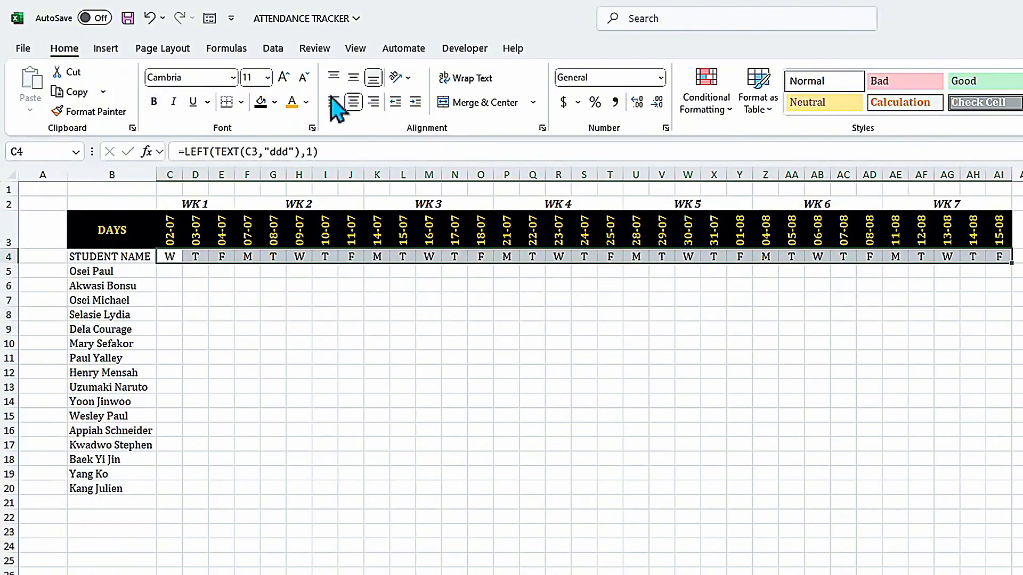
pyautogui.click(240, 102)
pyautogui.click(259, 102)
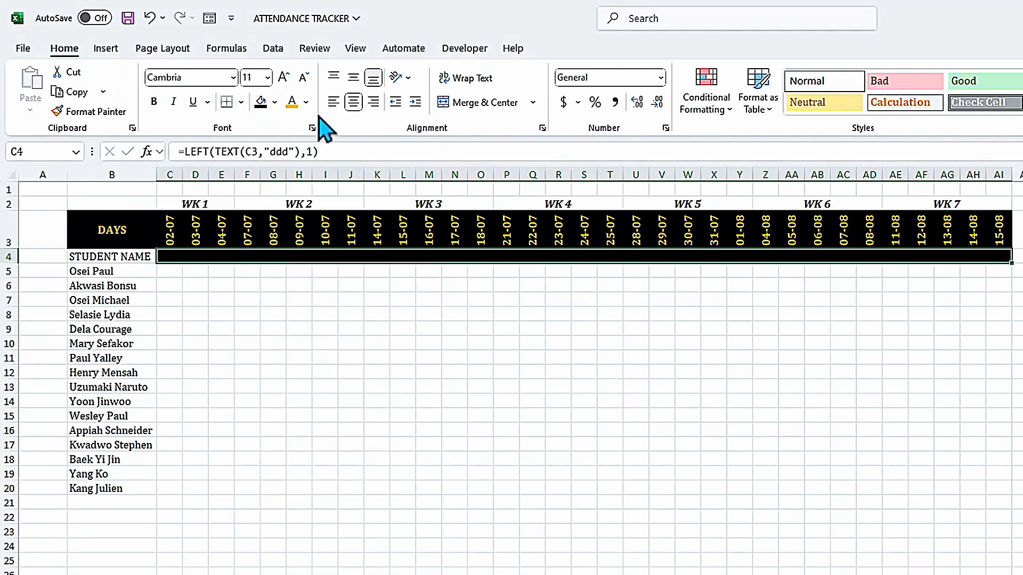
pyautogui.click(306, 102)
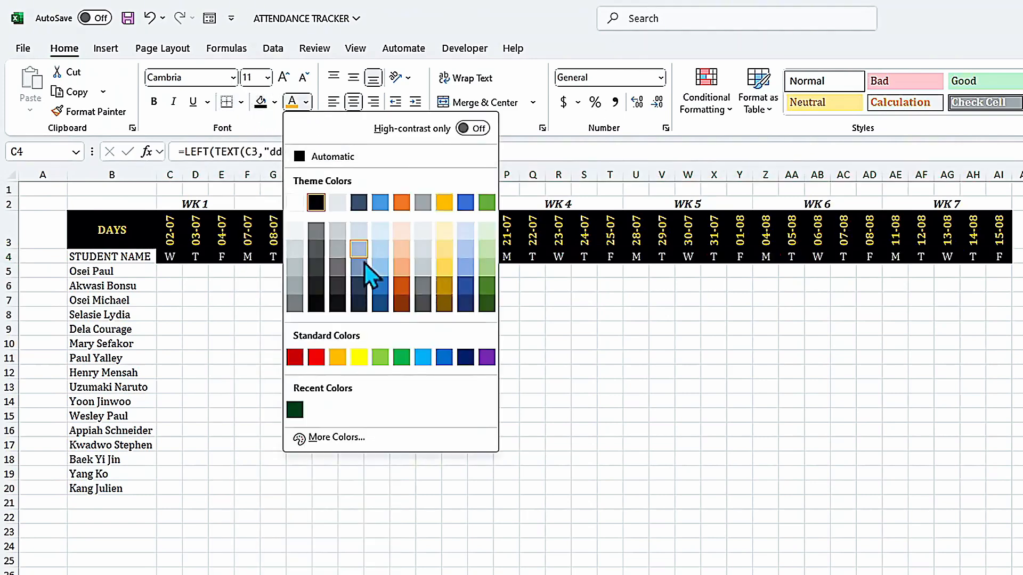
pyautogui.click(337, 356)
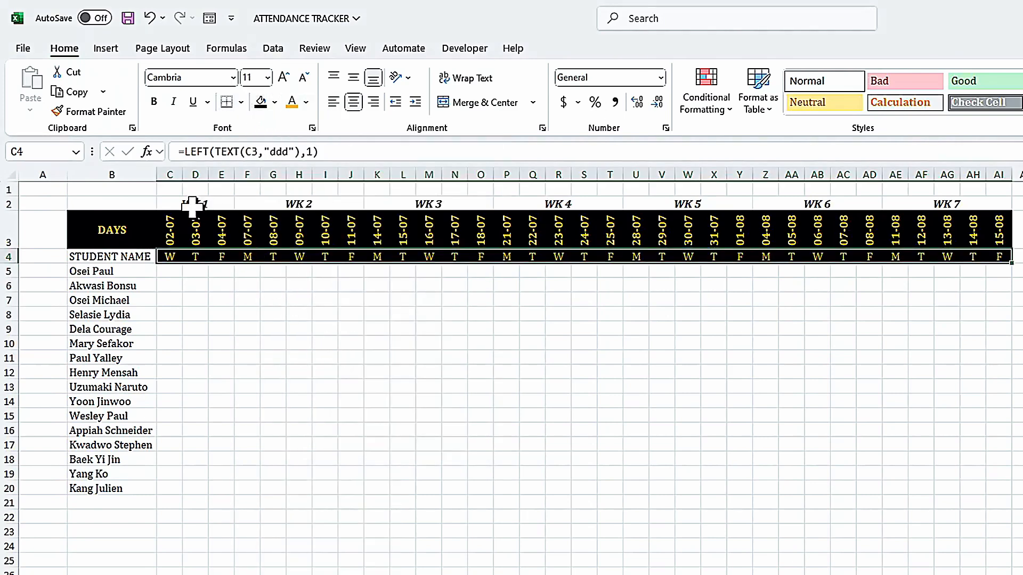
# Step: Fill the week headers in C2:AI2 with the lightest blue-gray theme tint
pyautogui.moveTo(191, 207); pyautogui.dragTo(943, 200)
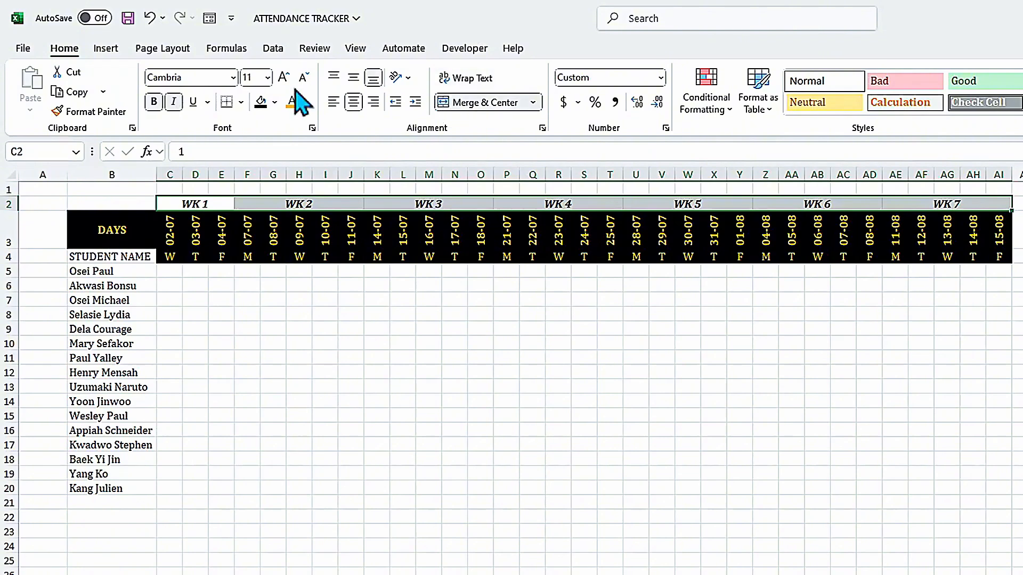
pyautogui.click(275, 101)
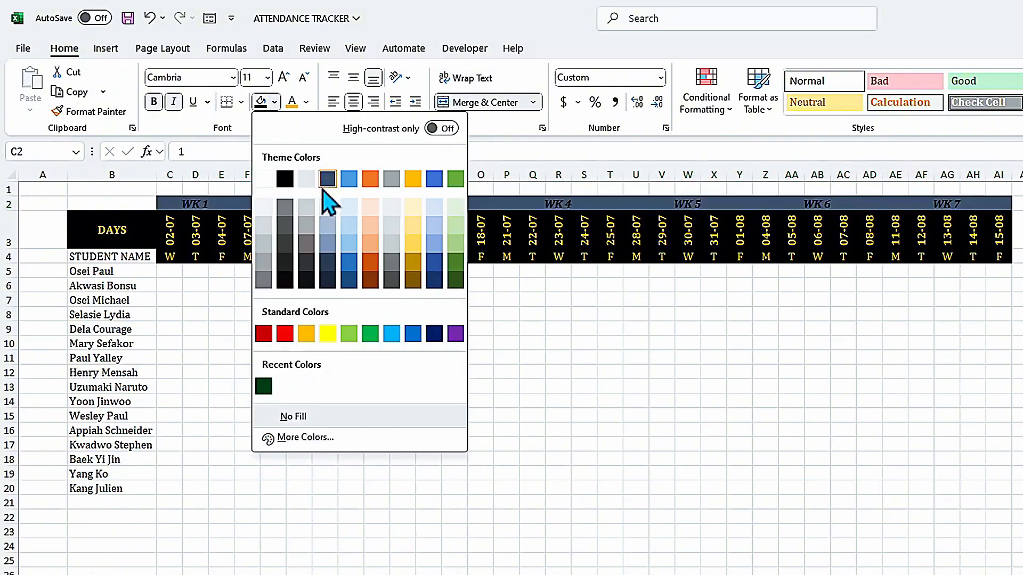
pyautogui.click(326, 208)
pyautogui.click(217, 313)
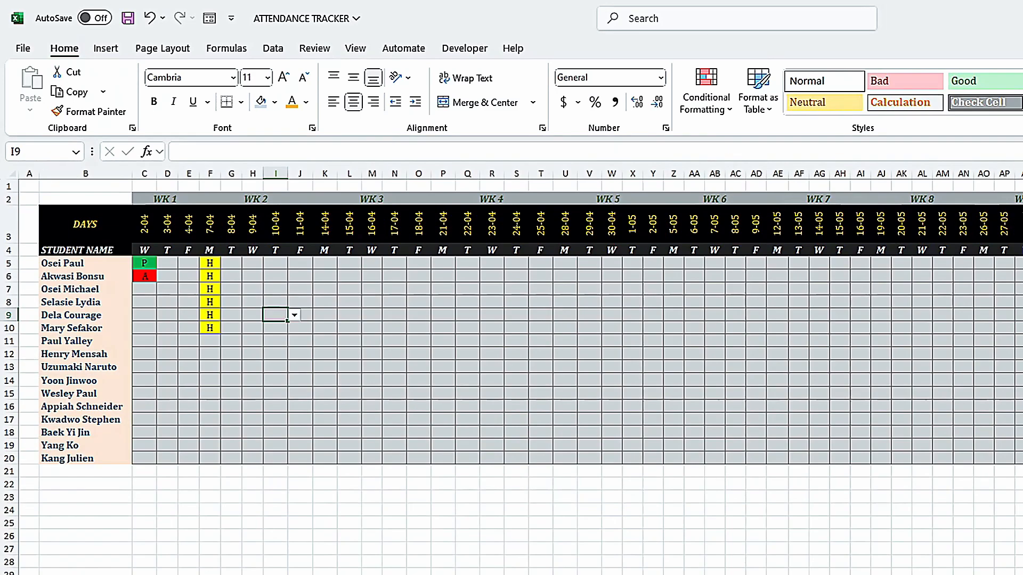
pyautogui.click(169, 291)
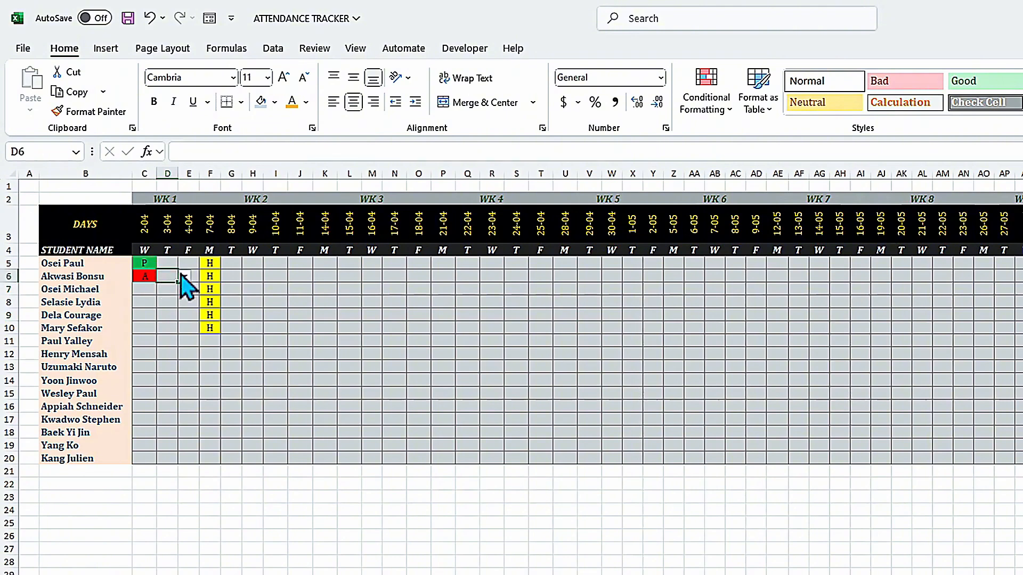
pyautogui.click(254, 275)
pyautogui.click(300, 291)
pyautogui.click(371, 277)
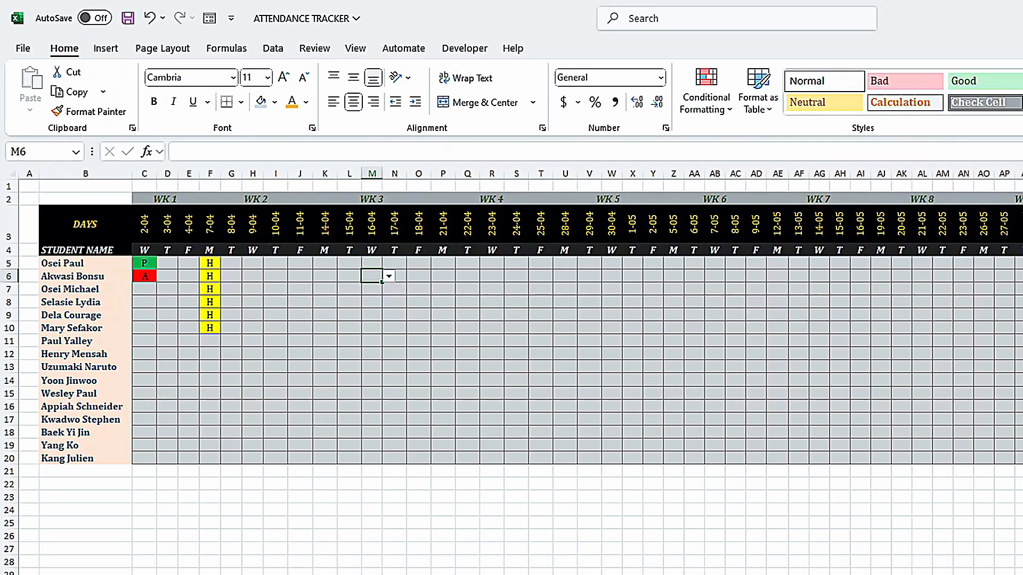
# Step: Set the data validation of the attendance cells C5:AI20 on the July tracker sheet to allow a list
pyautogui.click(127, 573)
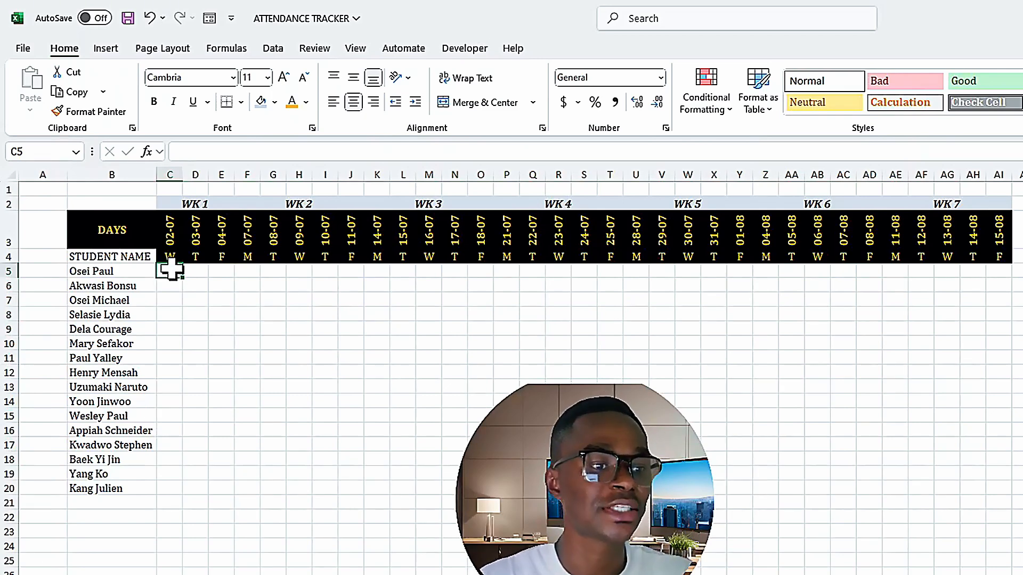
pyautogui.moveTo(168, 271); pyautogui.dragTo(1006, 425)
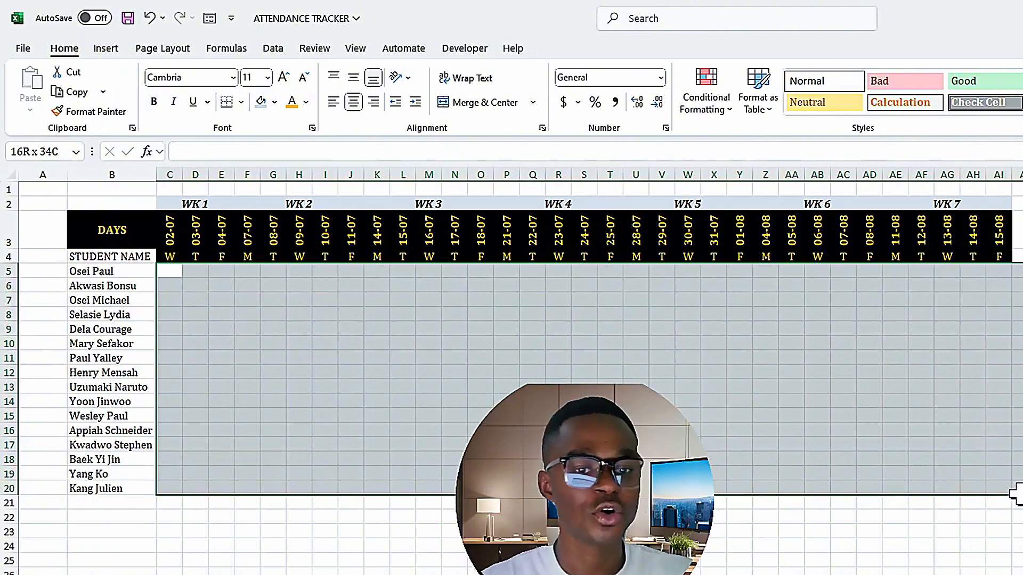
pyautogui.moveTo(1016, 494); pyautogui.dragTo(1001, 574)
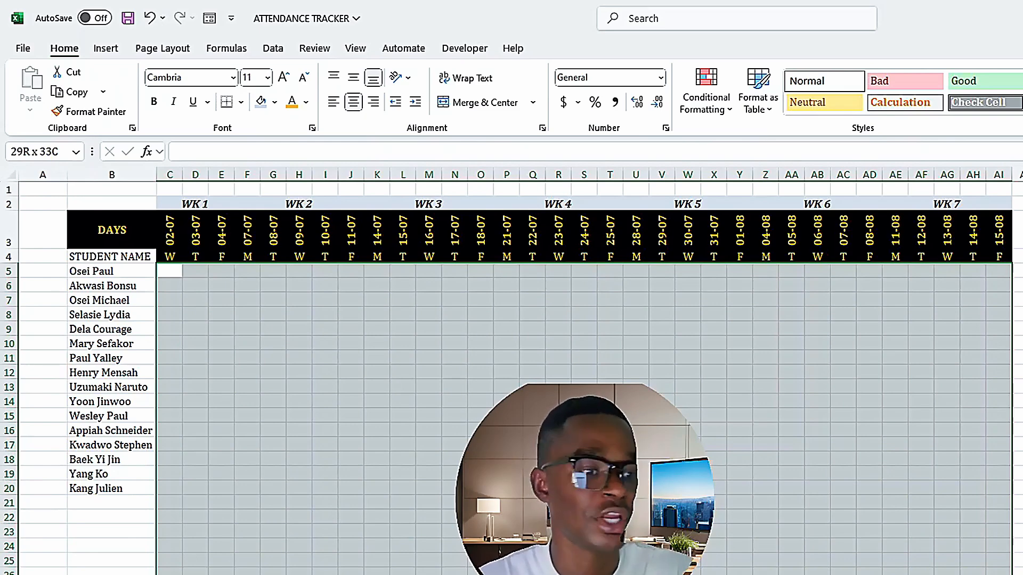
pyautogui.moveTo(996, 570); pyautogui.dragTo(996, 488)
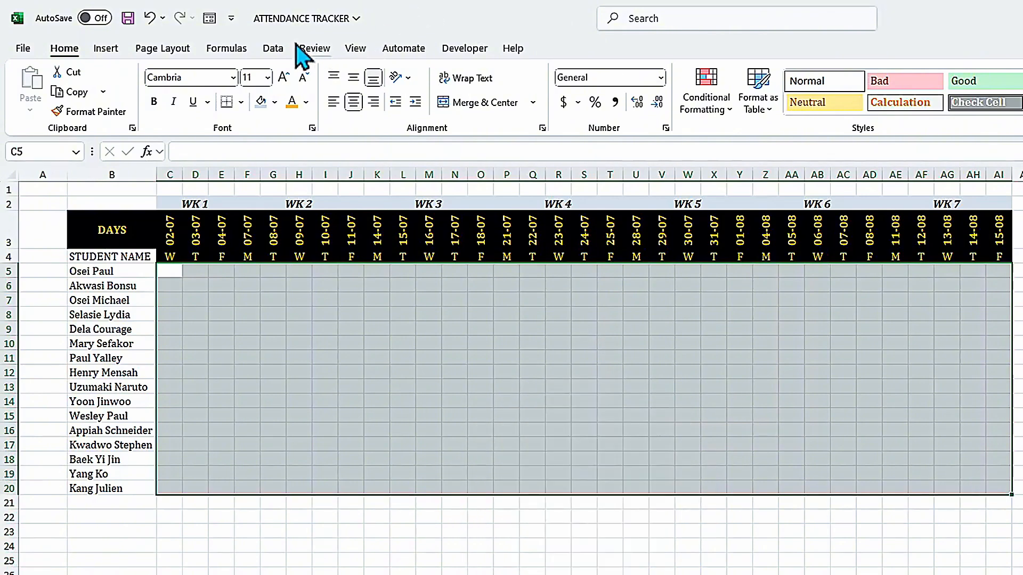
pyautogui.click(272, 50)
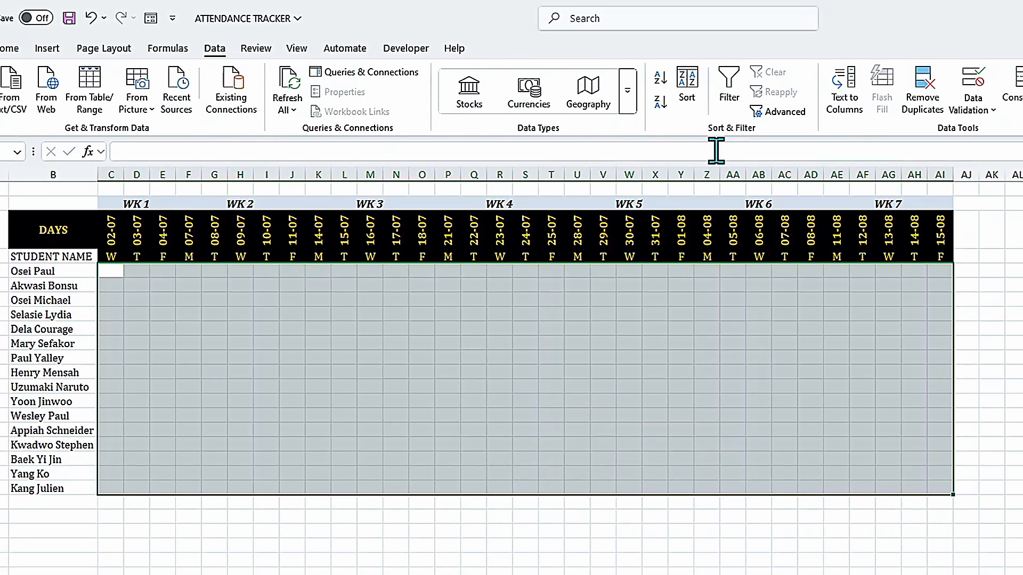
pyautogui.click(988, 111)
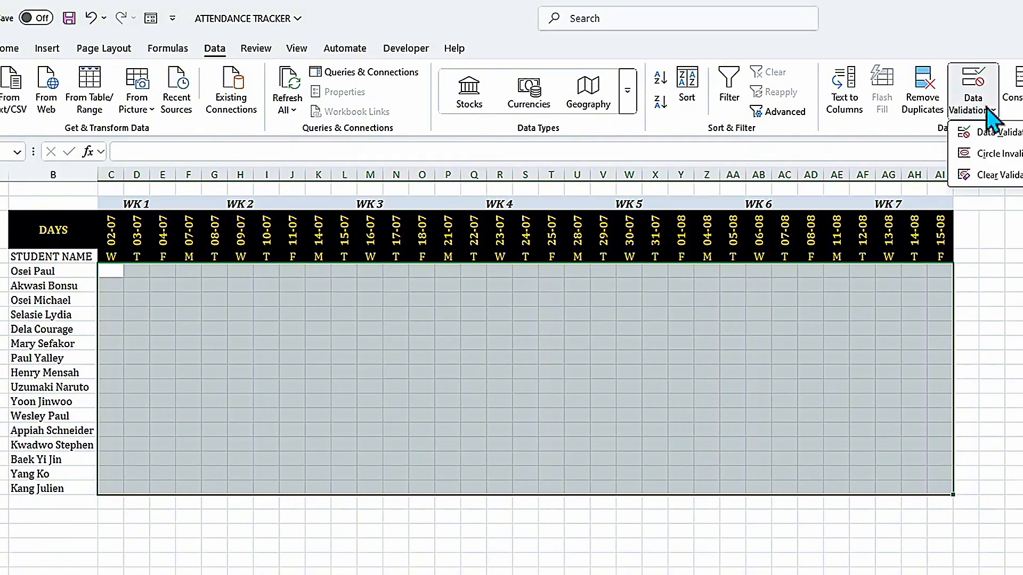
pyautogui.click(999, 133)
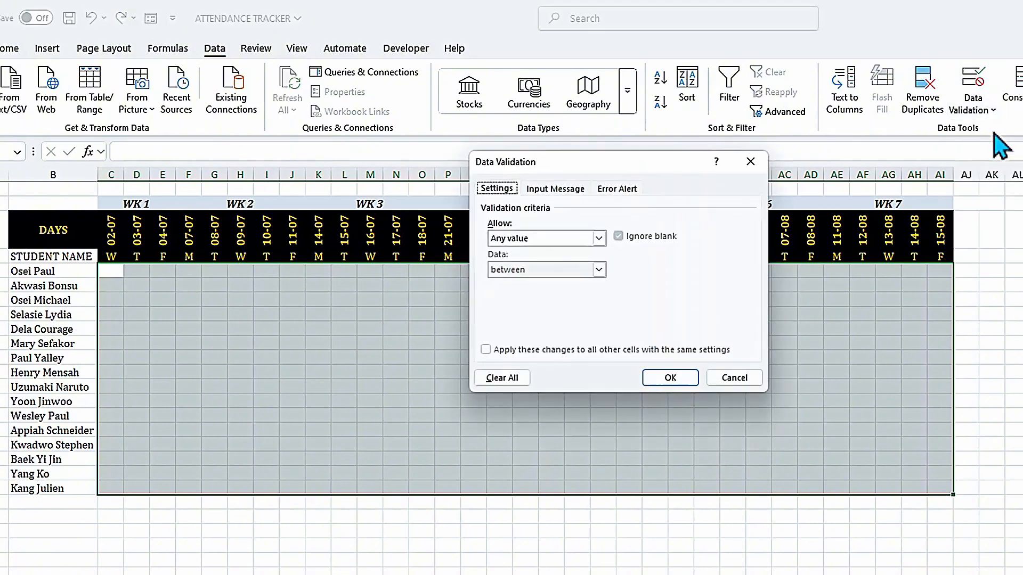
pyautogui.click(599, 239)
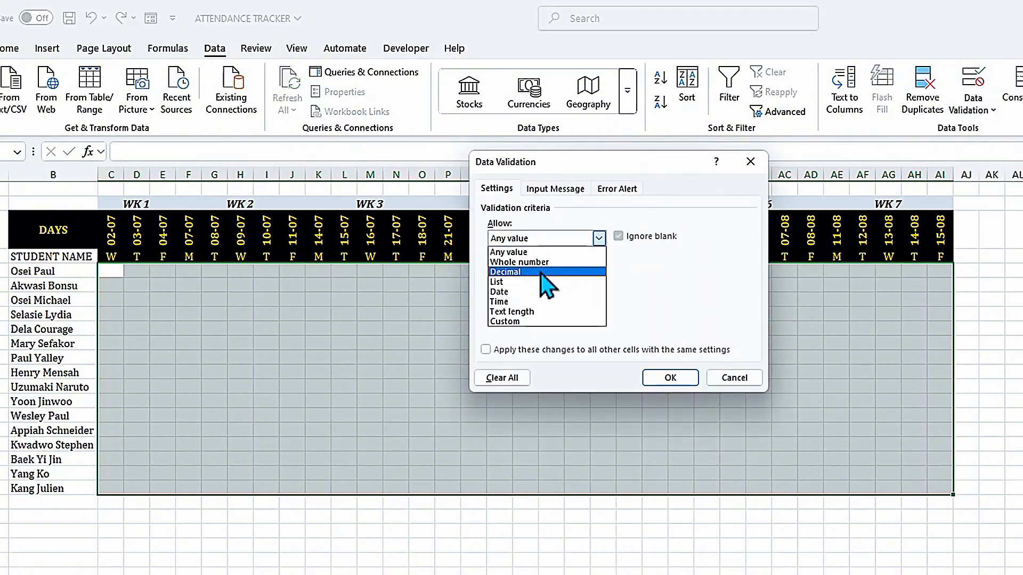
pyautogui.click(602, 238)
pyautogui.click(602, 238)
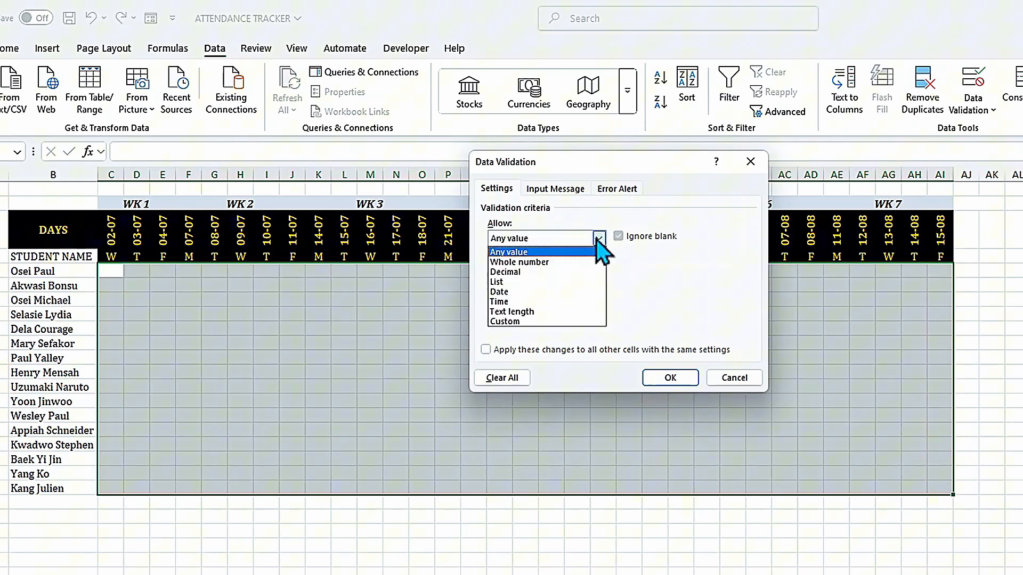
pyautogui.click(546, 282)
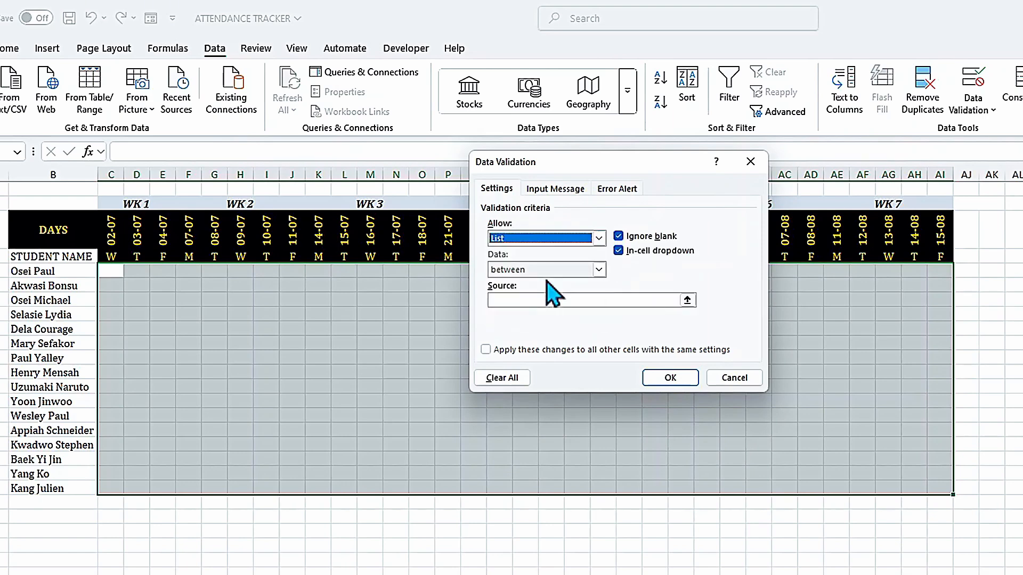
# Step: Use cells C2:C4 of the DATA sheet as the validation list source and apply the rule
pyautogui.click(687, 300)
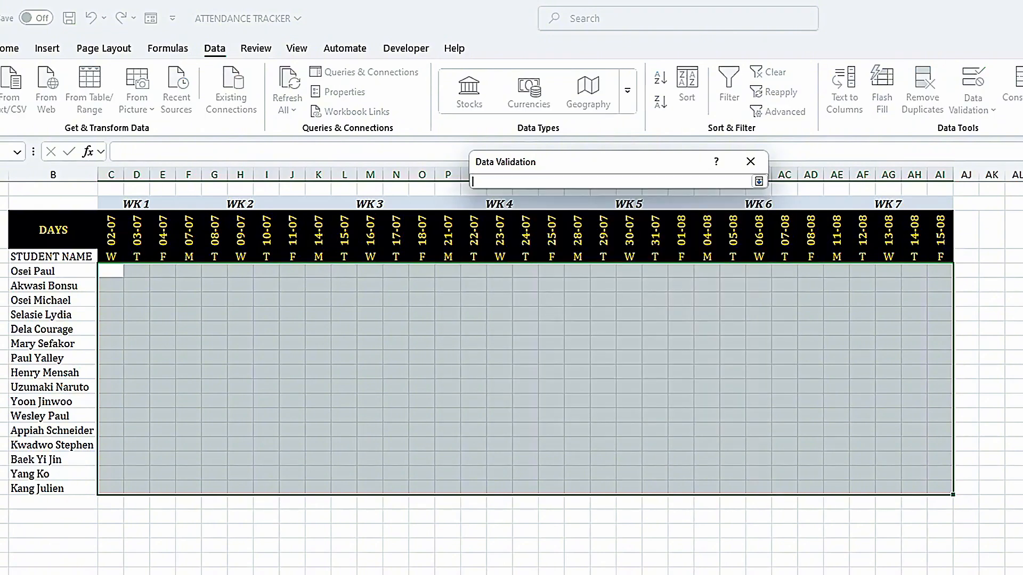
pyautogui.hotkey('ctrl', 'pagedown')
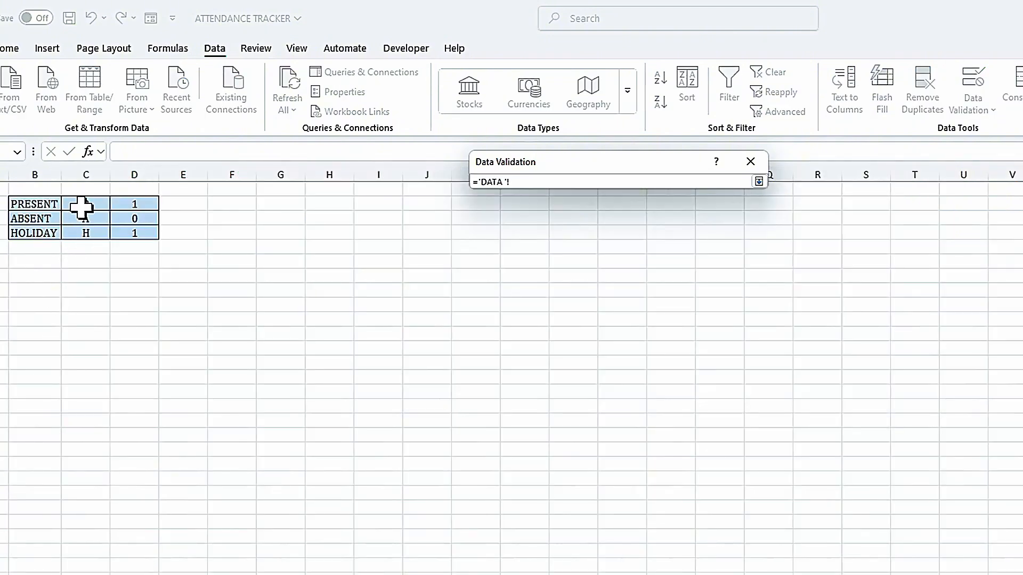
pyautogui.moveTo(81, 206); pyautogui.dragTo(84, 233)
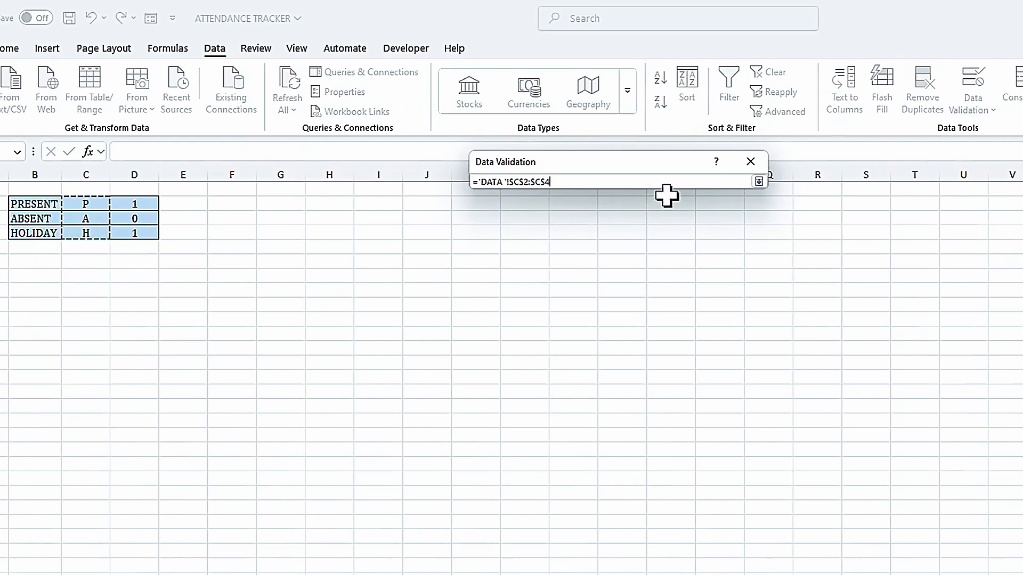
pyautogui.click(758, 182)
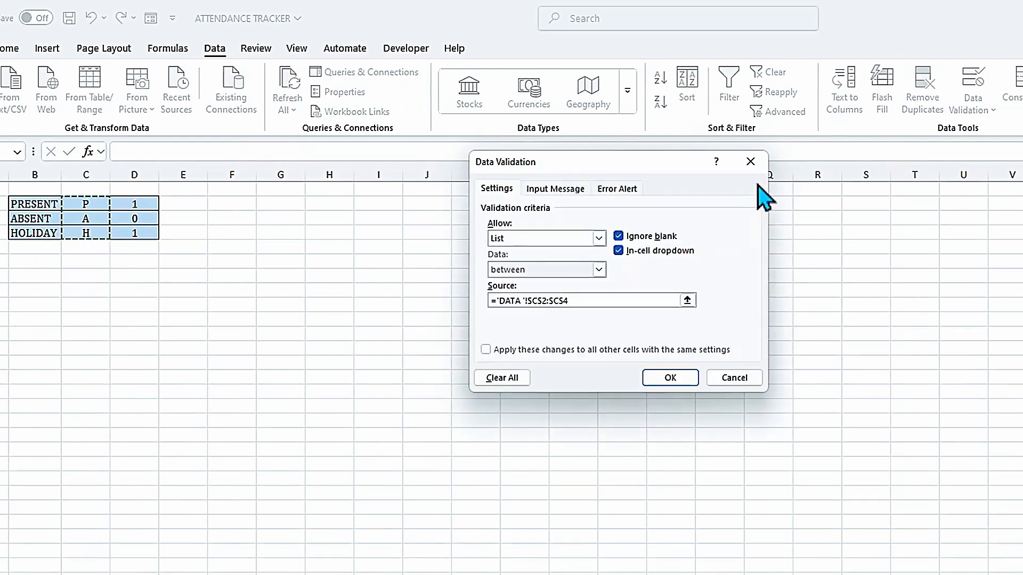
pyautogui.press('Return')
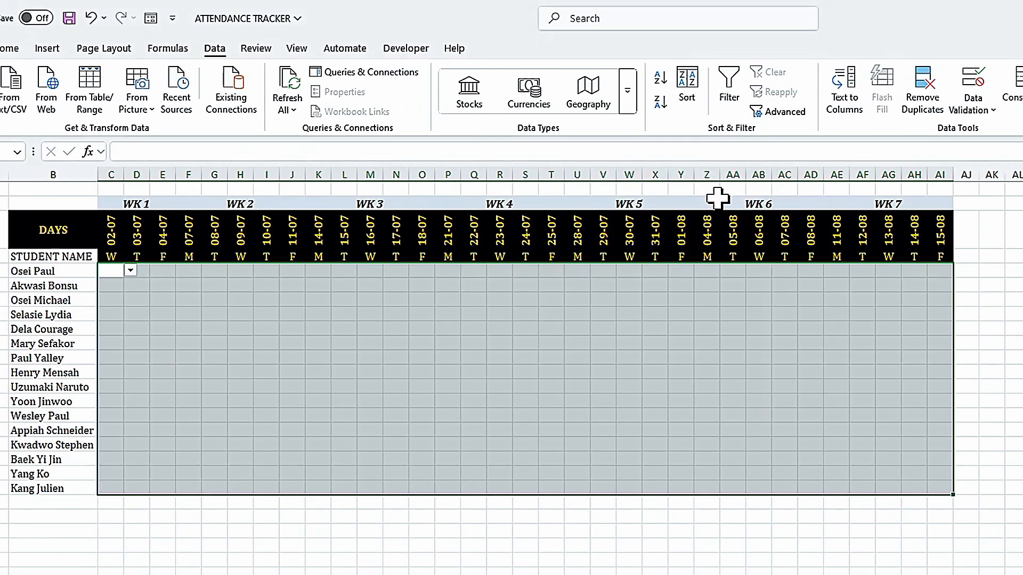
# Step: Inspect the dropdown choices of an attendance cell in G7
pyautogui.click(120, 297)
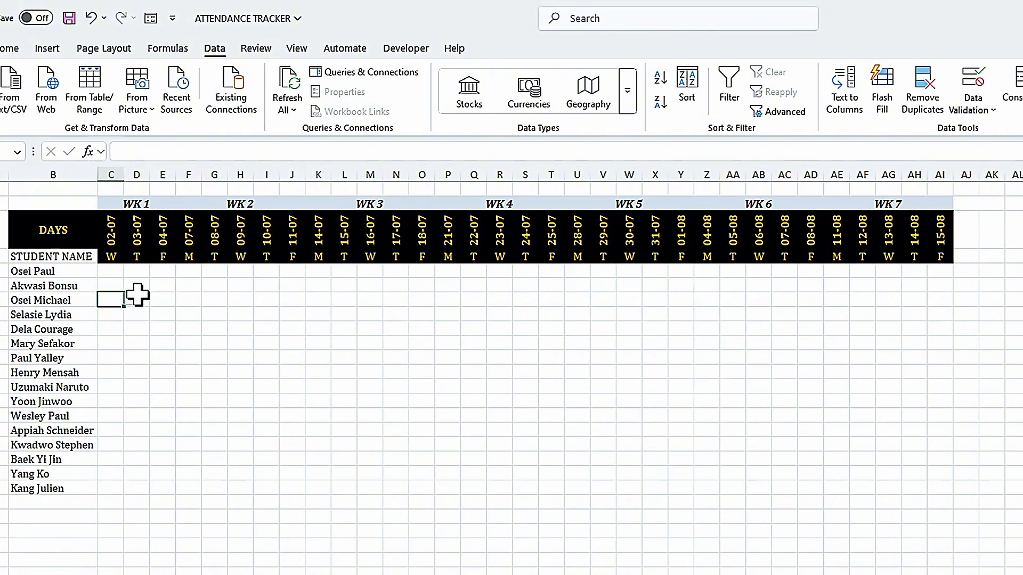
pyautogui.click(221, 303)
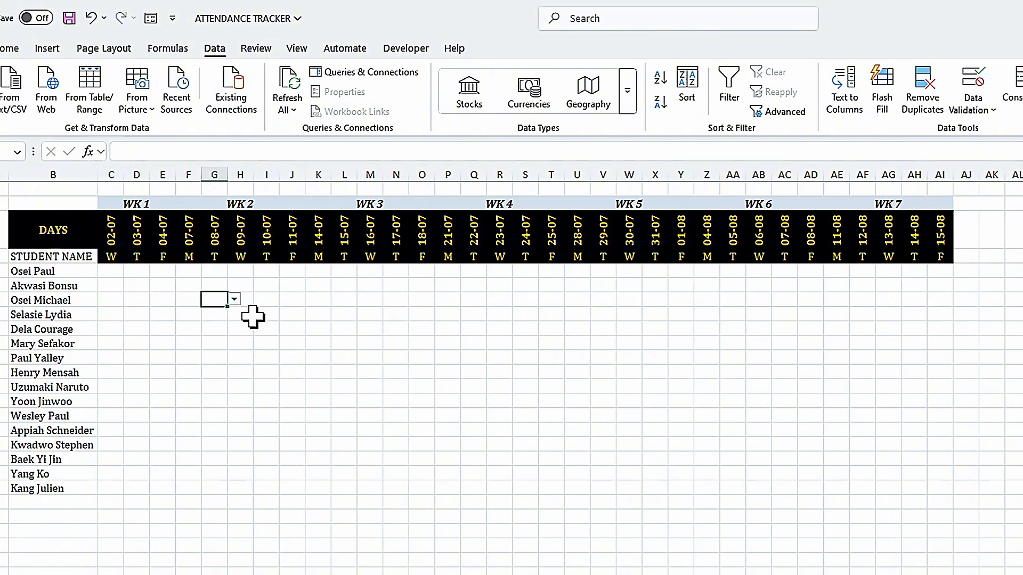
pyautogui.click(234, 300)
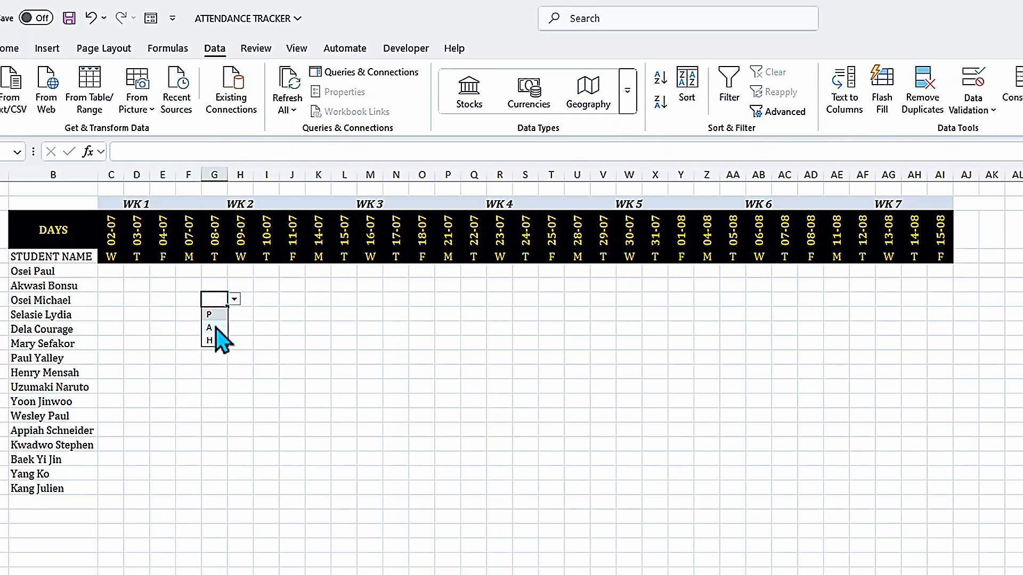
pyautogui.click(233, 301)
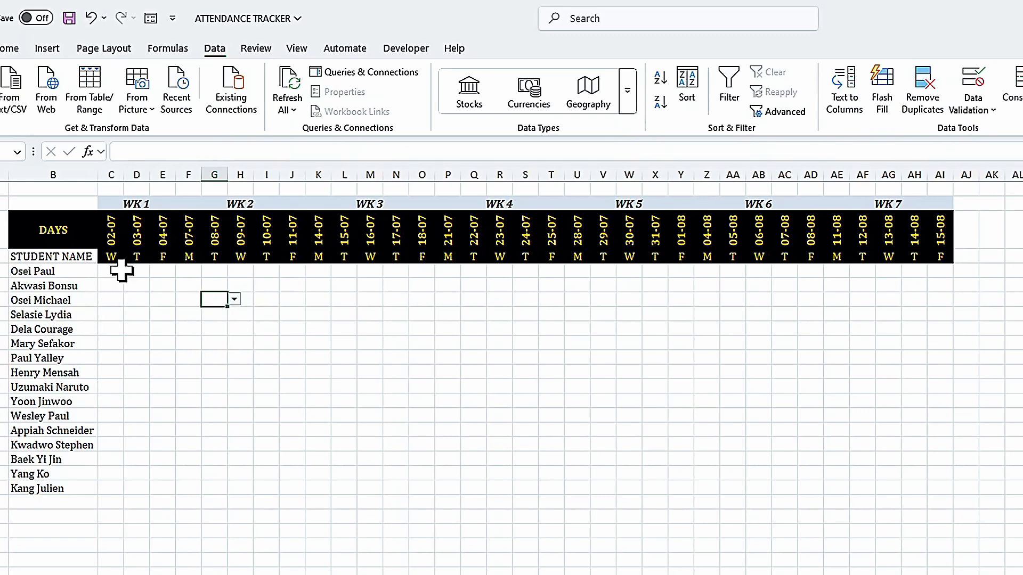
# Step: Fill the attendance cells C5:AI20 with a light gray theme tint and apply all borders
pyautogui.moveTo(112, 273); pyautogui.dragTo(944, 485)
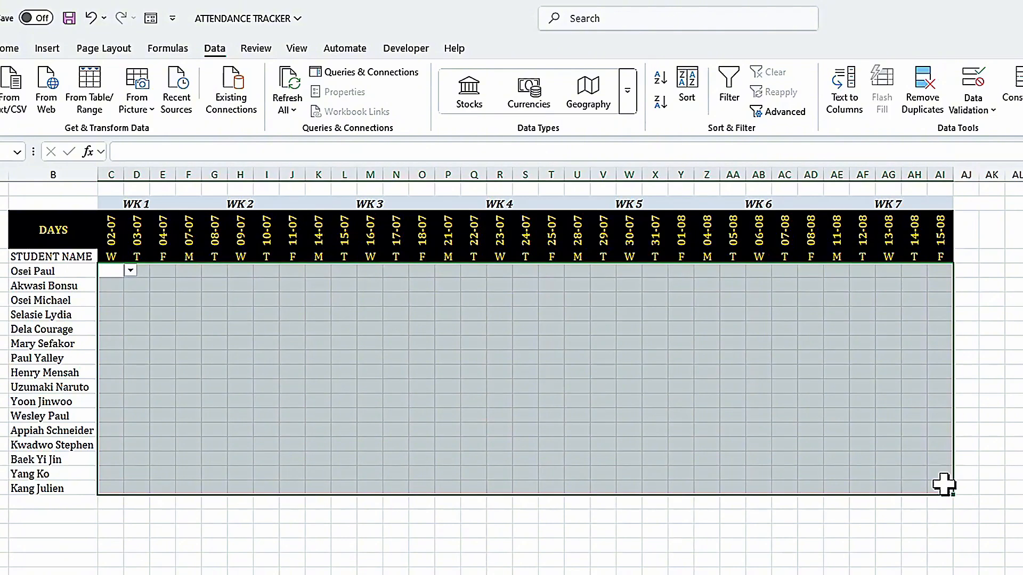
pyautogui.click(10, 48)
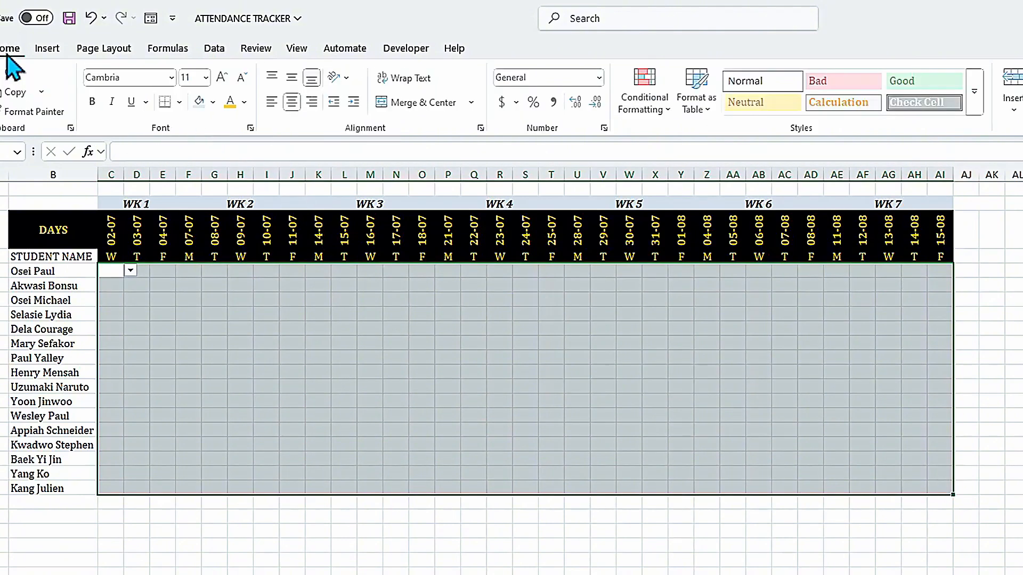
pyautogui.click(215, 103)
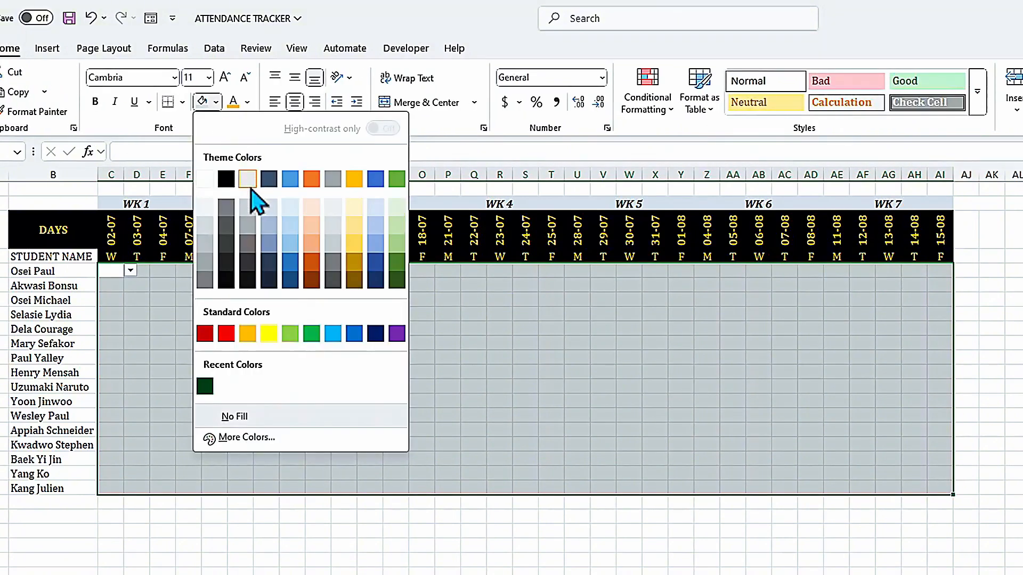
pyautogui.click(248, 209)
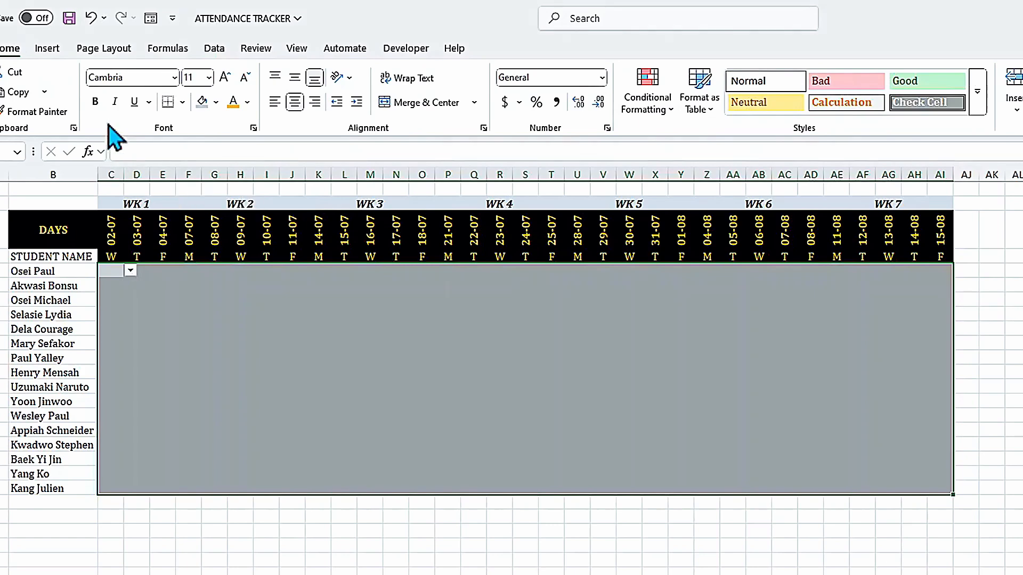
pyautogui.click(184, 101)
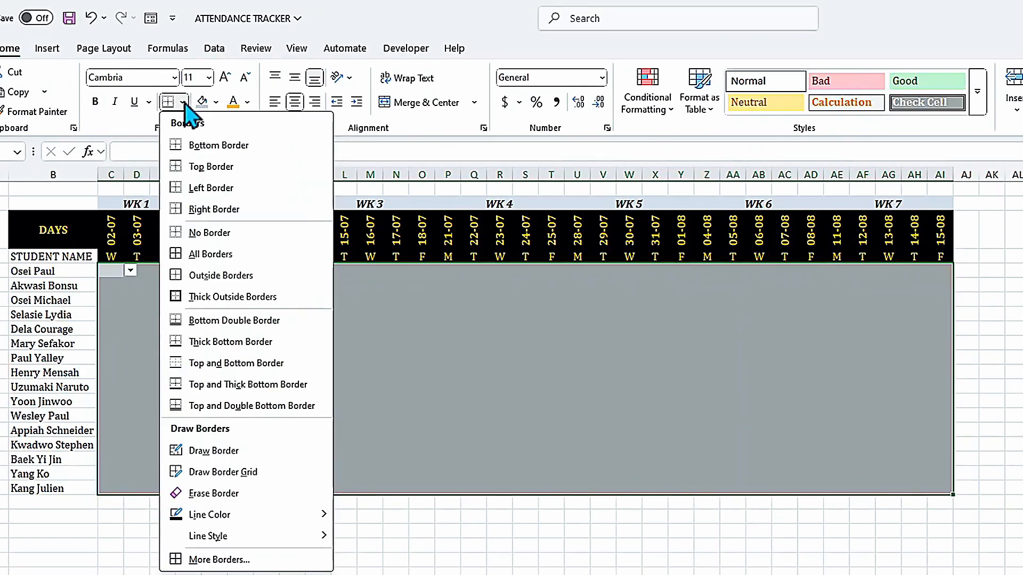
pyautogui.click(212, 255)
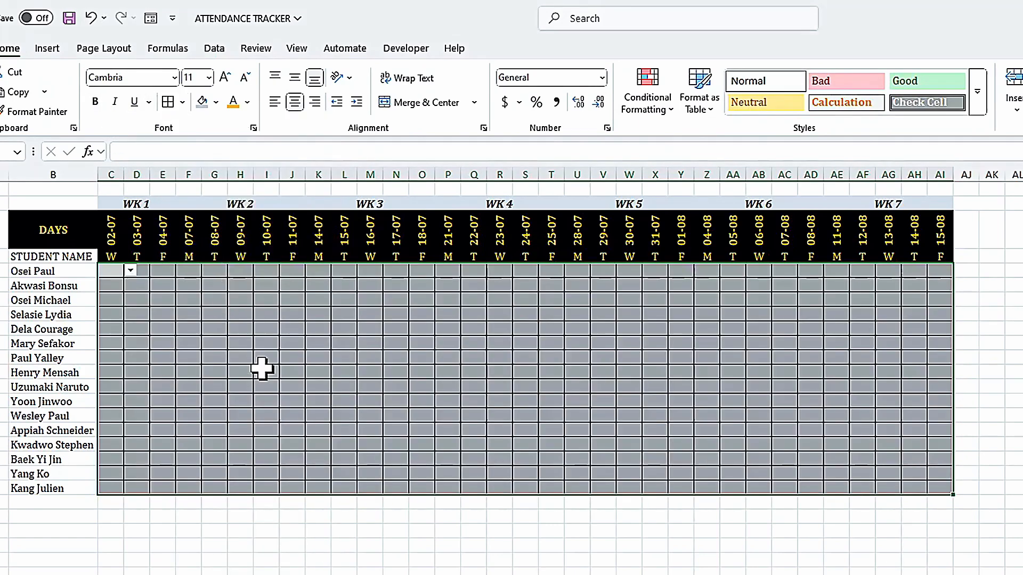
pyautogui.click(314, 386)
pyautogui.click(321, 326)
pyautogui.click(707, 355)
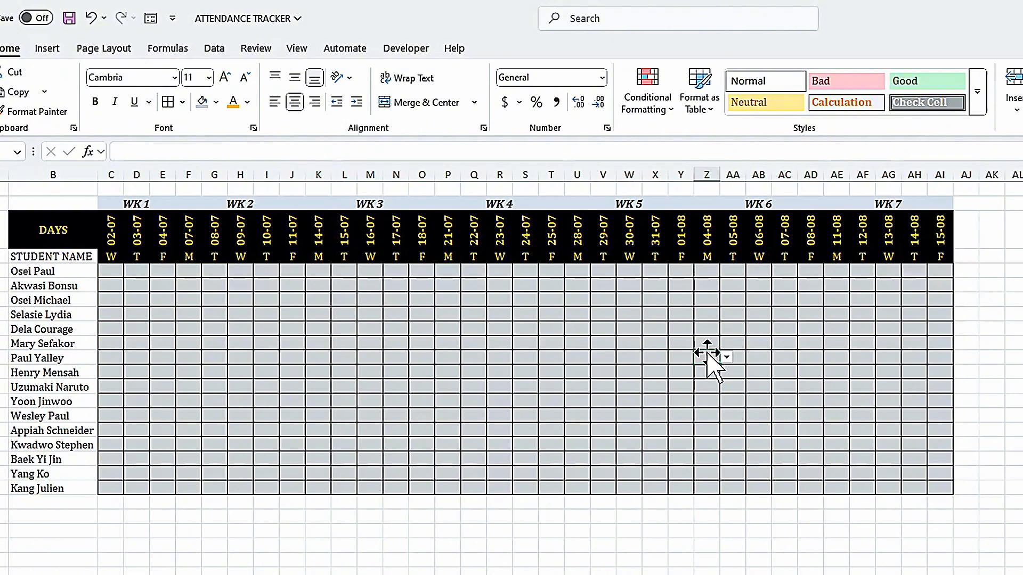
pyautogui.moveTo(699, 418); pyautogui.dragTo(626, 418)
pyautogui.moveTo(527, 416); pyautogui.dragTo(515, 386)
pyautogui.click(498, 350)
pyautogui.click(326, 357)
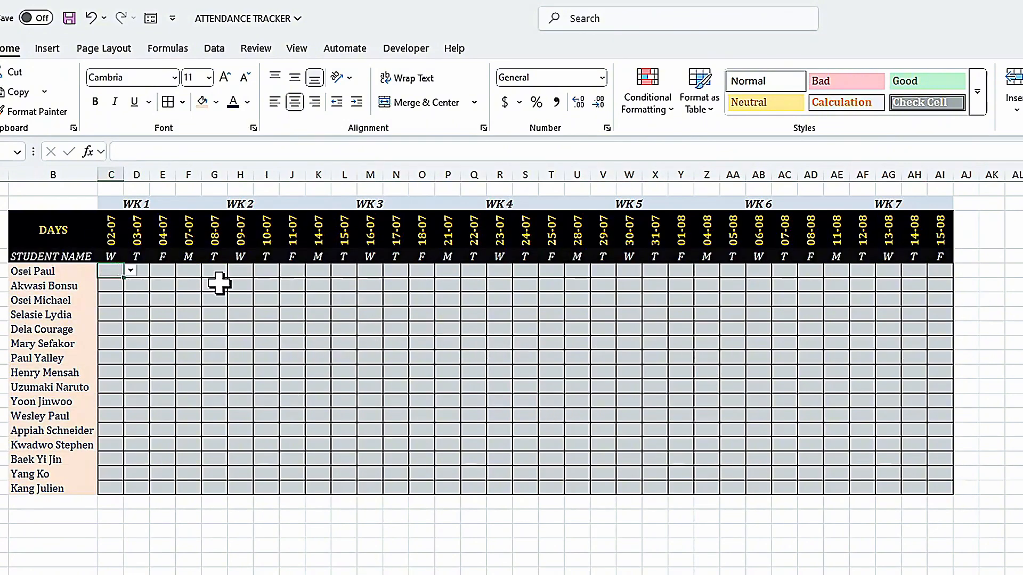
# Step: Enter sample attendance marks: P in C5, A in C6, and H in D7 and D8
pyautogui.write('P')
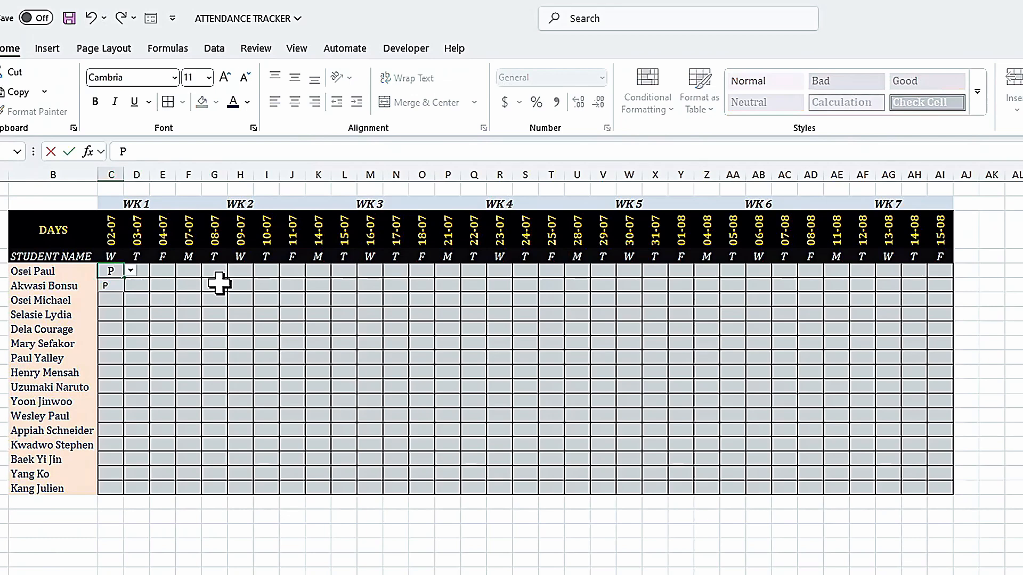
pyautogui.press('Return')
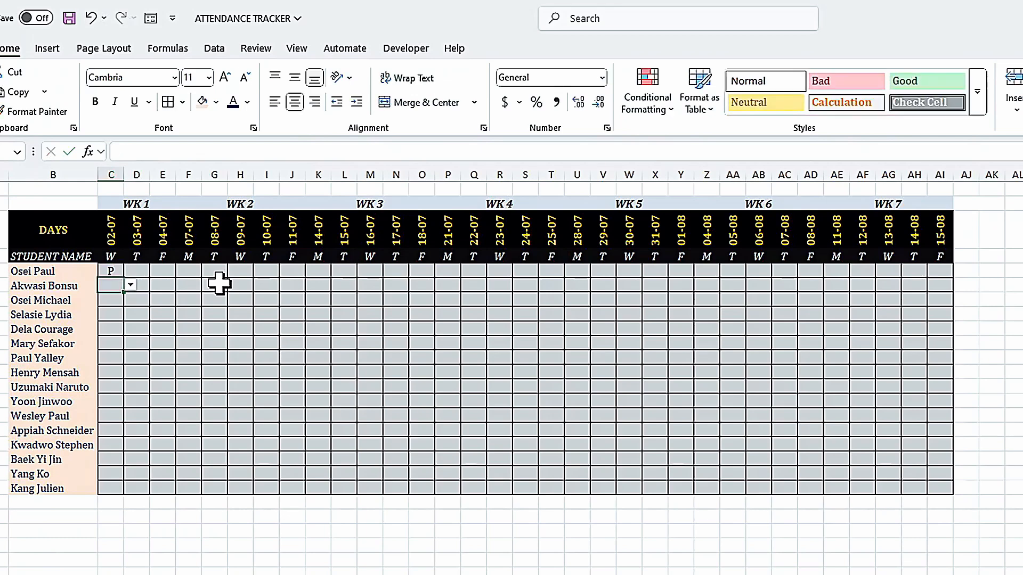
pyautogui.write('A')
pyautogui.press('Return')
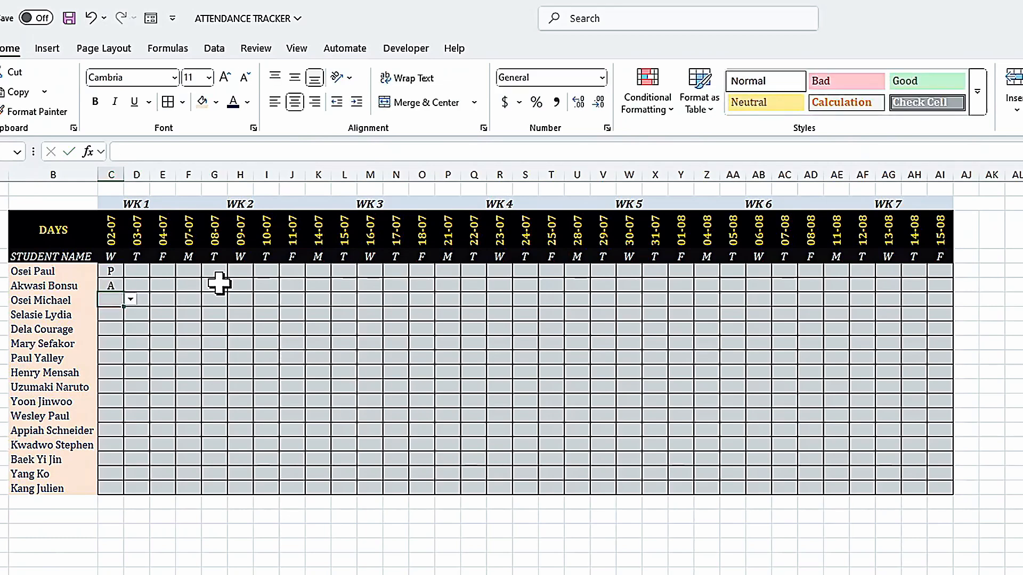
pyautogui.press('Right')
pyautogui.write('H')
pyautogui.press('Return')
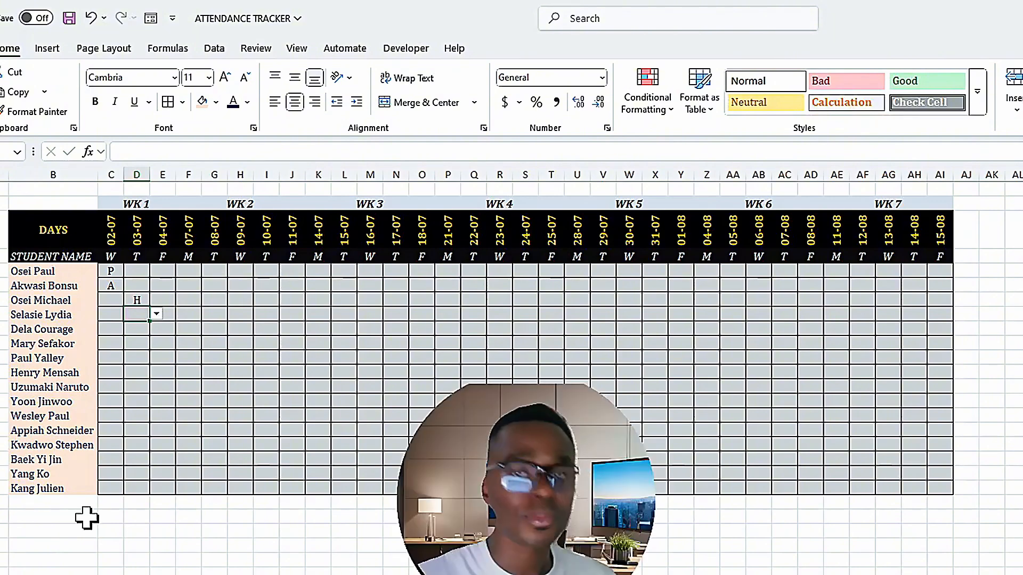
pyautogui.write('H')
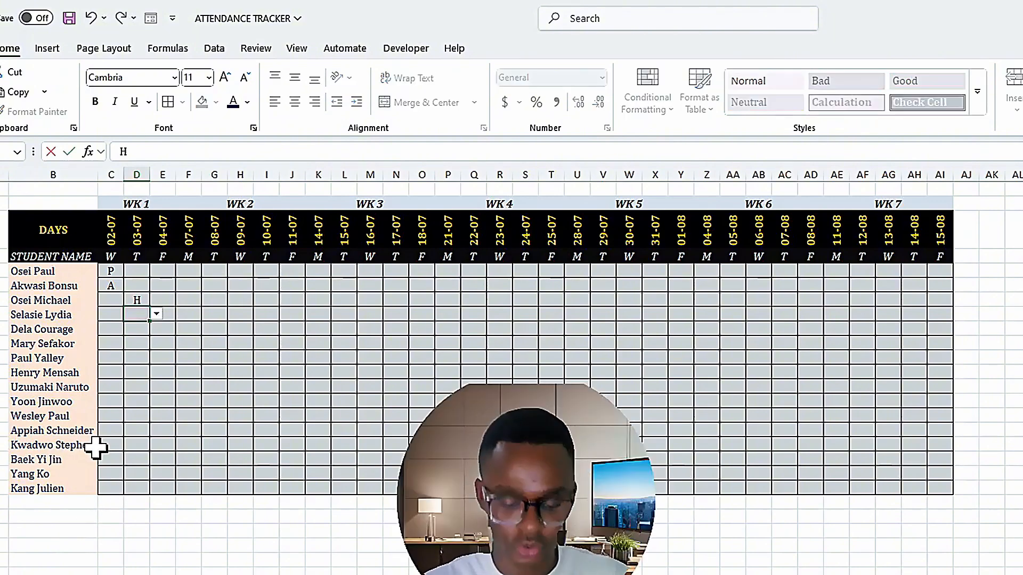
pyautogui.press('Return')
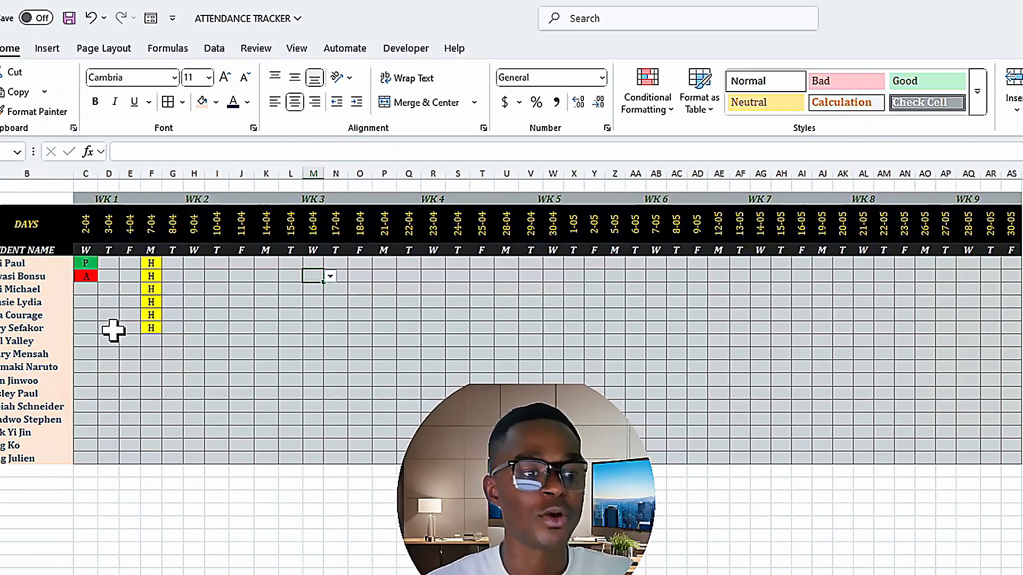
# Step: On the finished April sample tracker sheet, enter the attendance mark P in C9
pyautogui.click(134, 304)
pyautogui.click(81, 310)
pyautogui.write('P')
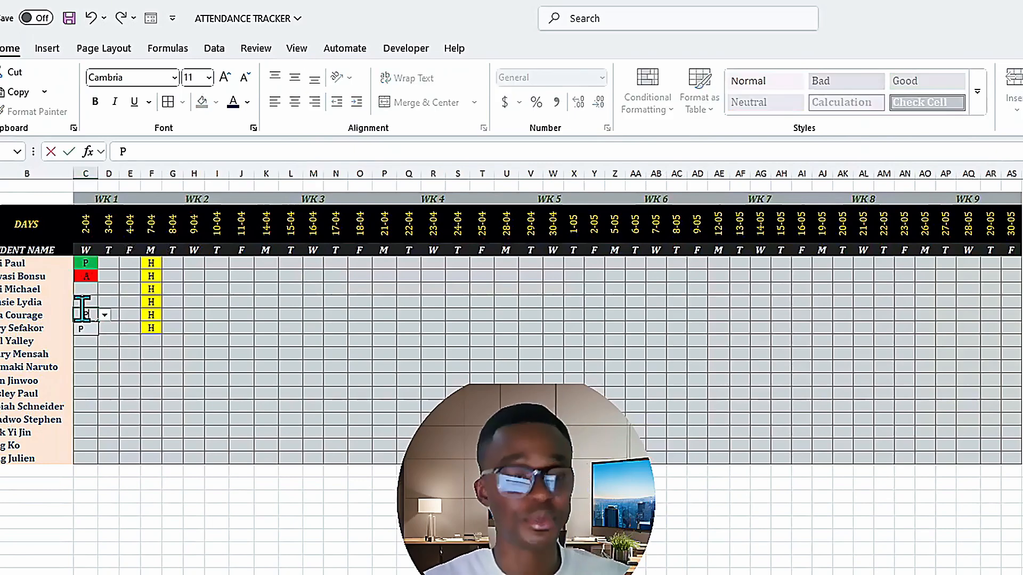
pyautogui.press('Return')
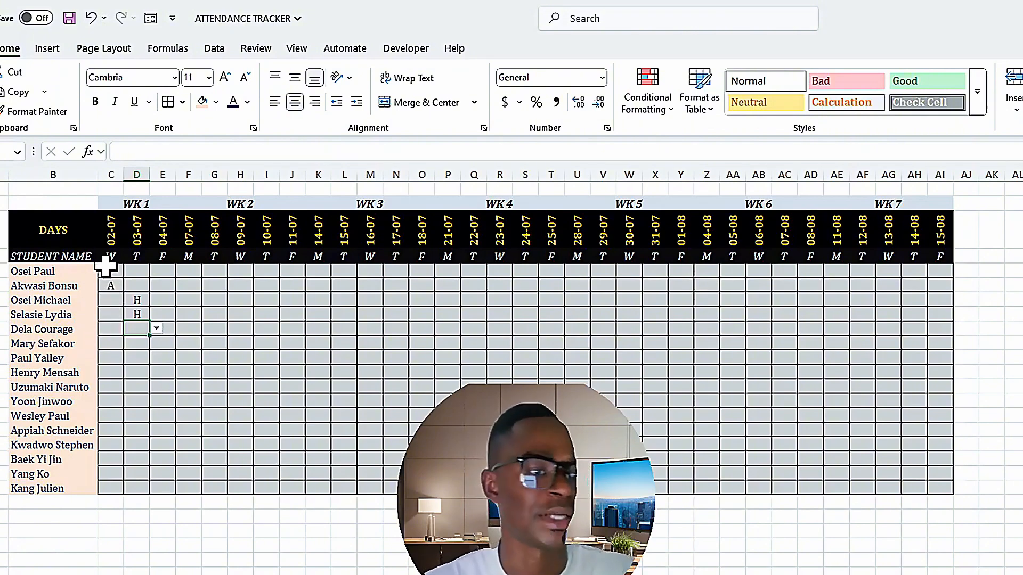
# Step: Start a new conditional formatting rule for attendance cells C5:AI20 that uses a formula to determine which cells to format
pyautogui.moveTo(111, 272); pyautogui.dragTo(938, 482)
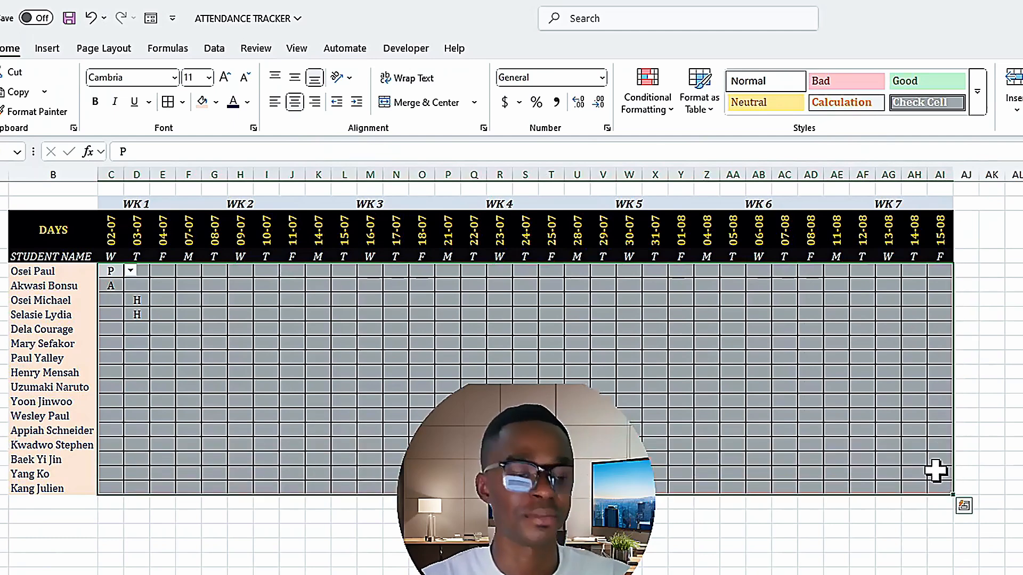
pyautogui.click(660, 107)
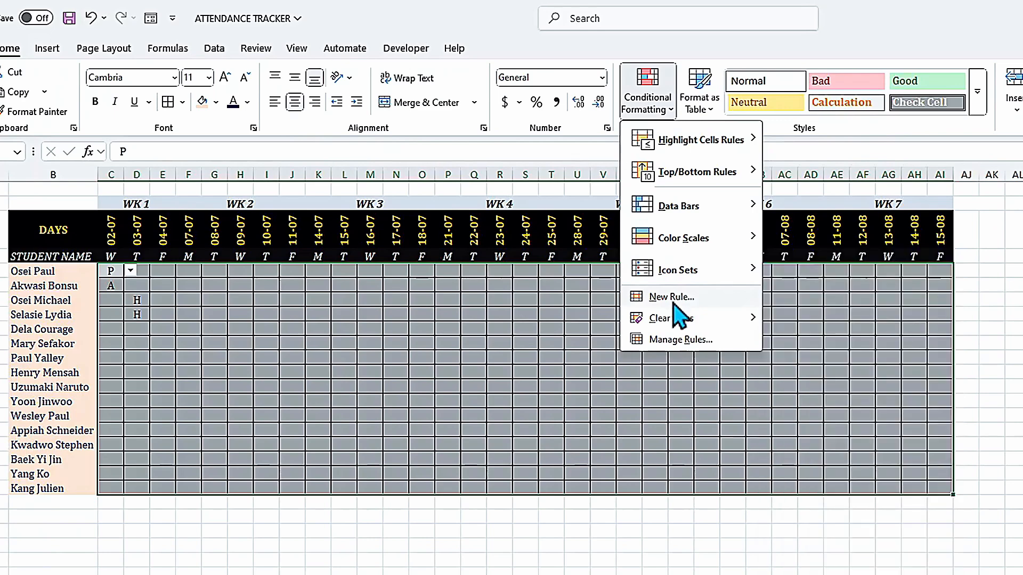
pyautogui.click(670, 298)
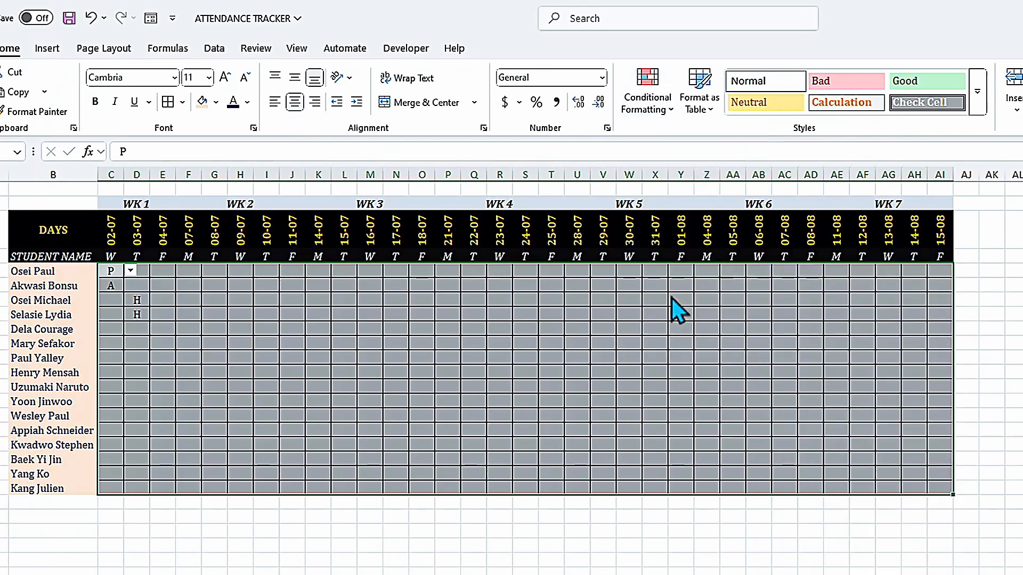
pyautogui.moveTo(575, 146); pyautogui.dragTo(541, 145)
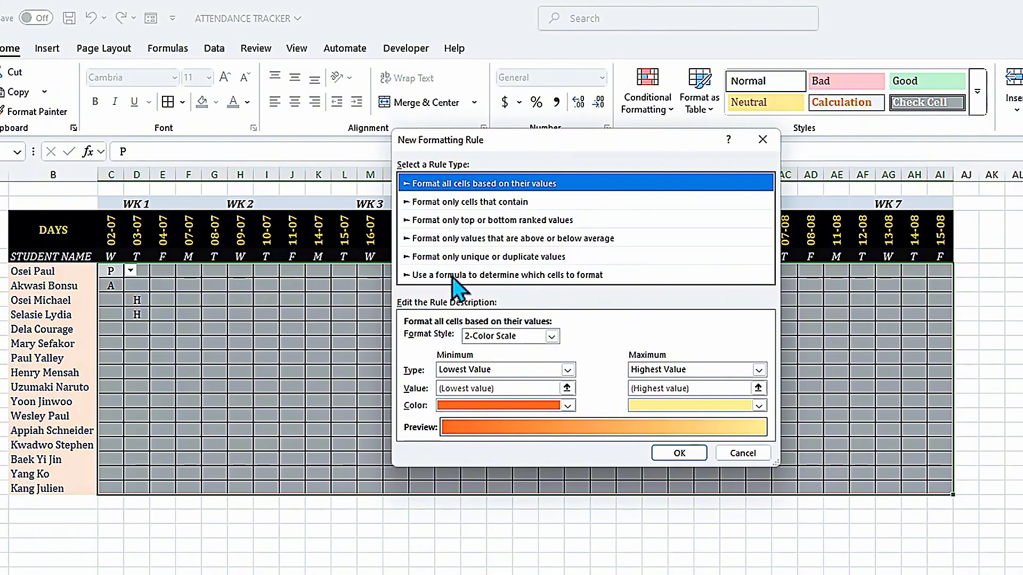
pyautogui.click(552, 276)
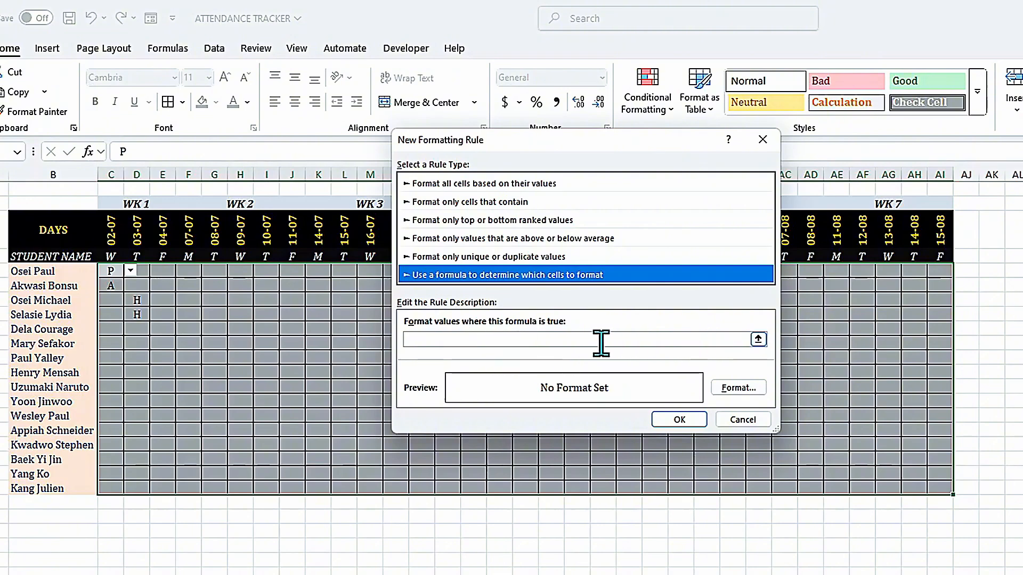
pyautogui.click(579, 336)
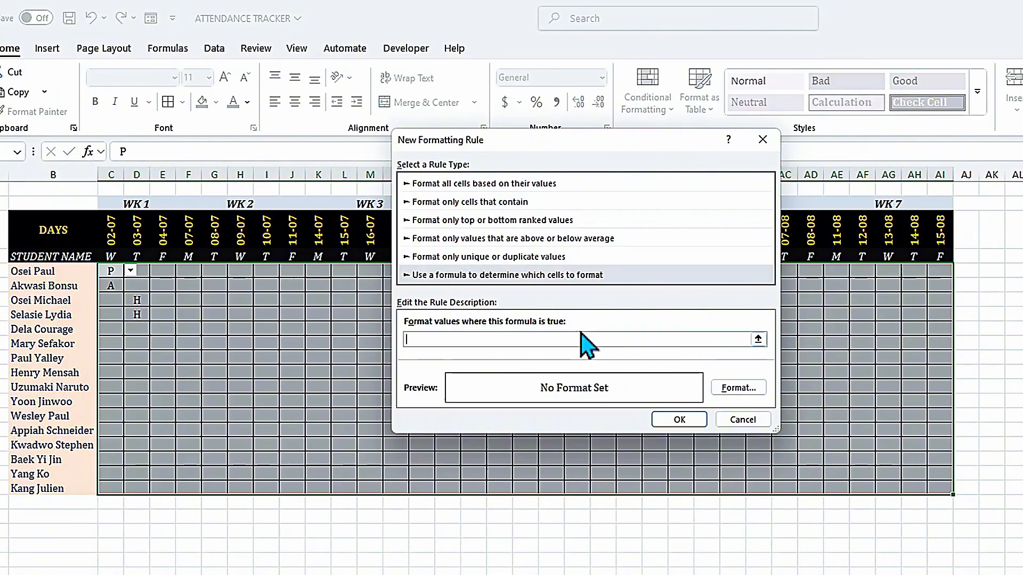
# Step: Set the rule's formula to =C5="P", making the C5 reference fully relative
pyautogui.moveTo(566, 143); pyautogui.dragTo(575, 145)
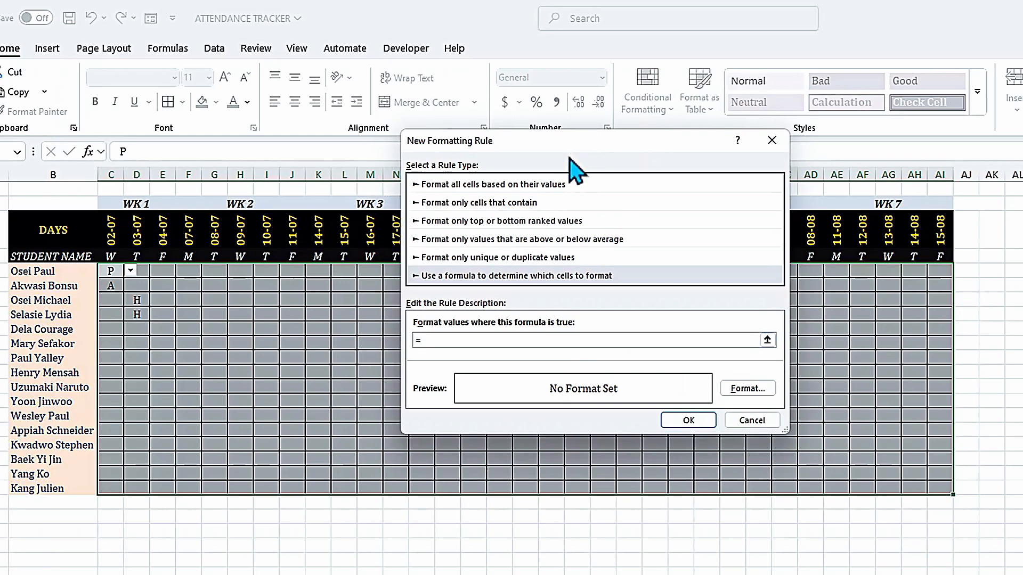
pyautogui.click(109, 271)
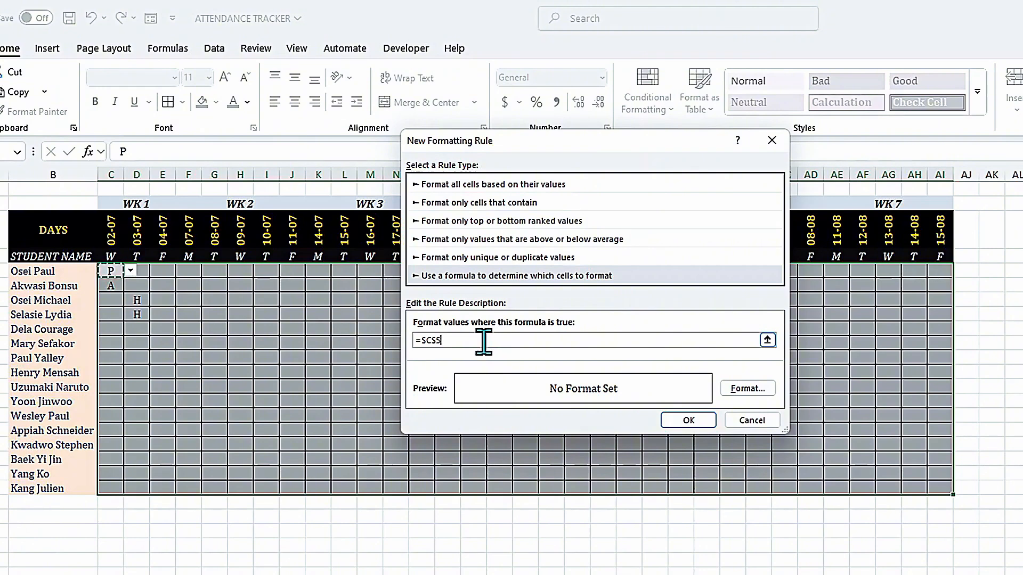
pyautogui.click(421, 340)
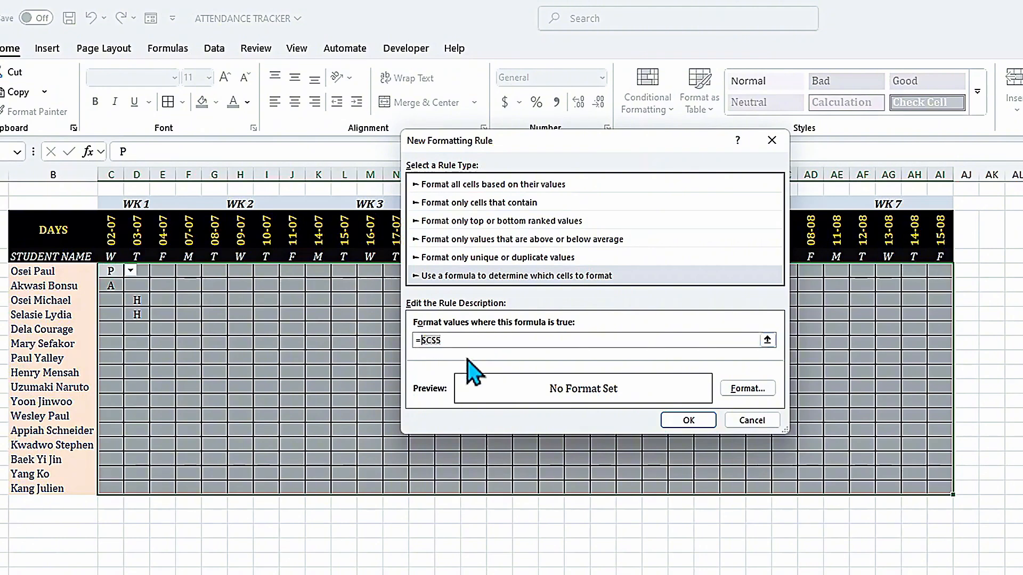
pyautogui.press('Delete')
pyautogui.press('F4')
pyautogui.press('F4')
pyautogui.click(462, 340)
pyautogui.write('="')
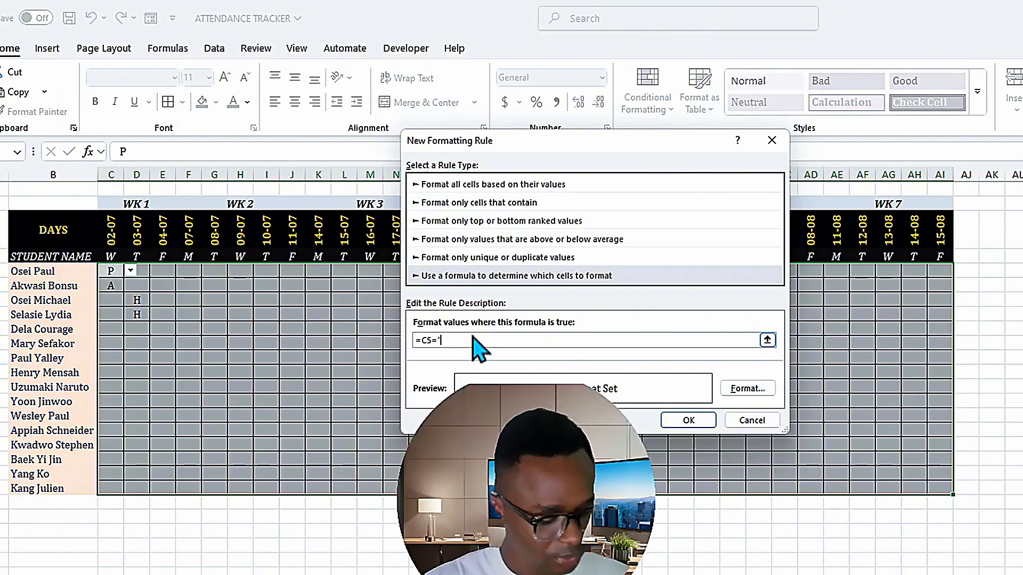
pyautogui.write('P')
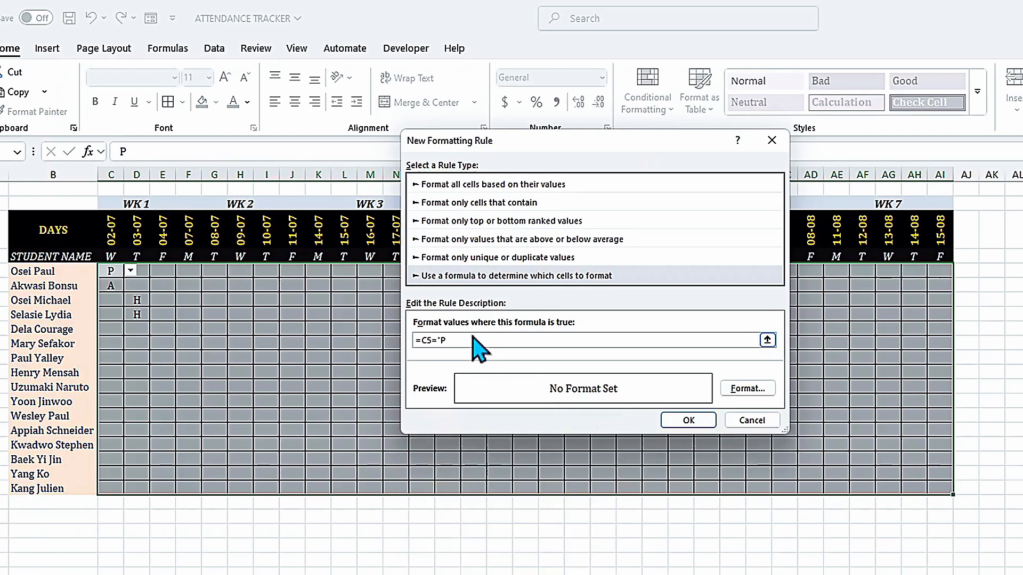
# Step: Give the P rule a green background fill and apply it to the attendance cells
pyautogui.click(747, 388)
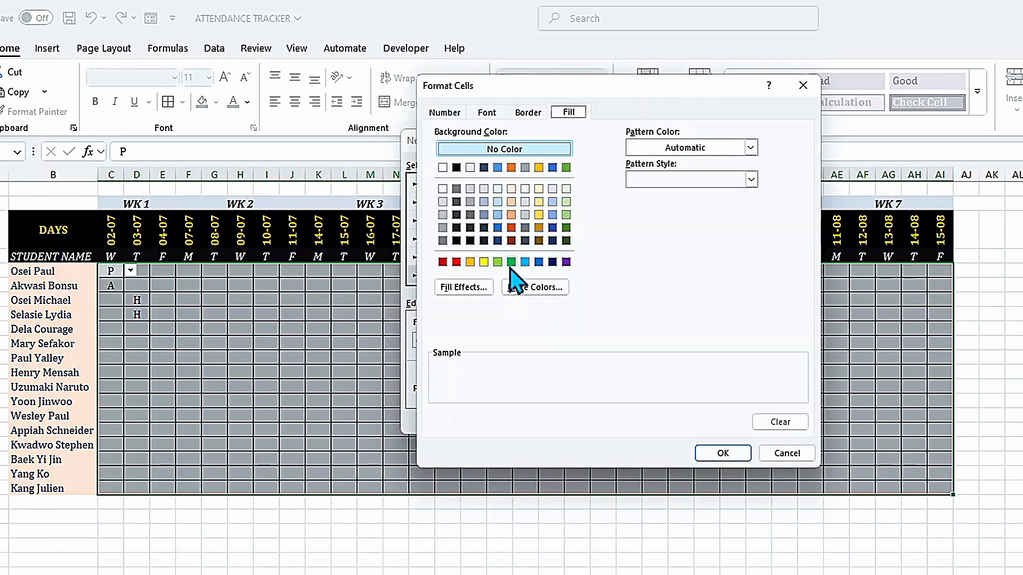
pyautogui.click(511, 262)
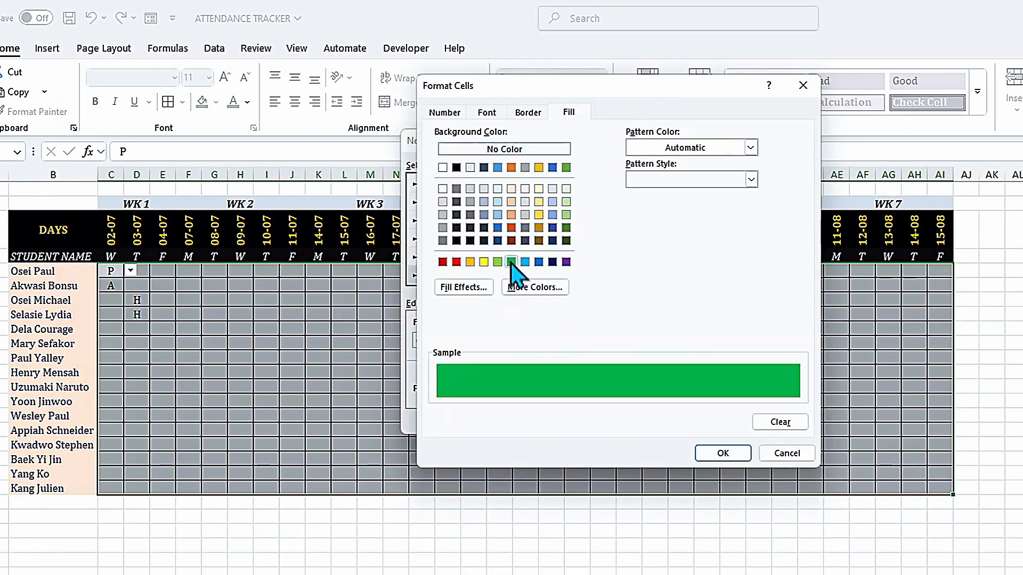
pyautogui.click(717, 456)
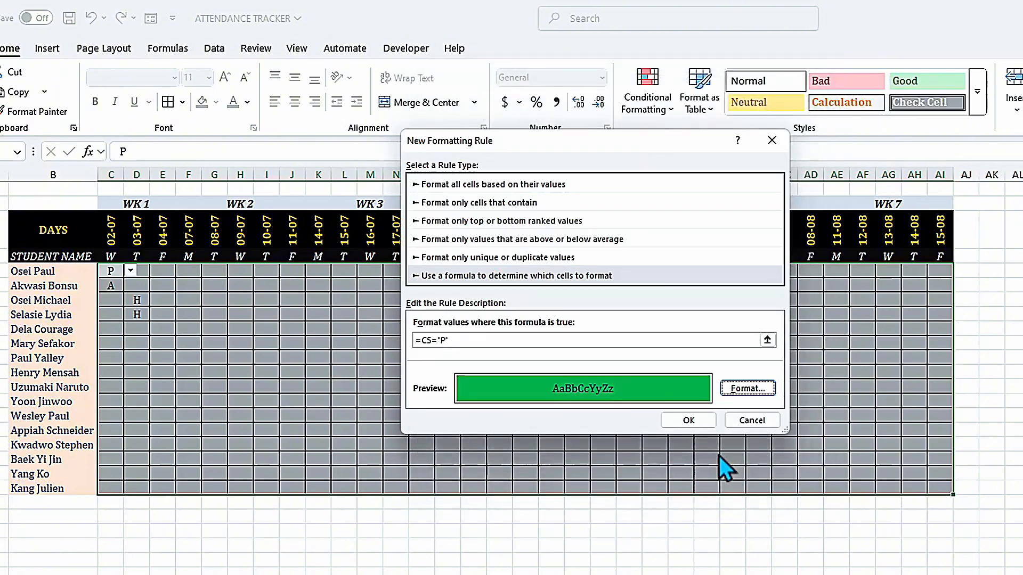
pyautogui.click(689, 418)
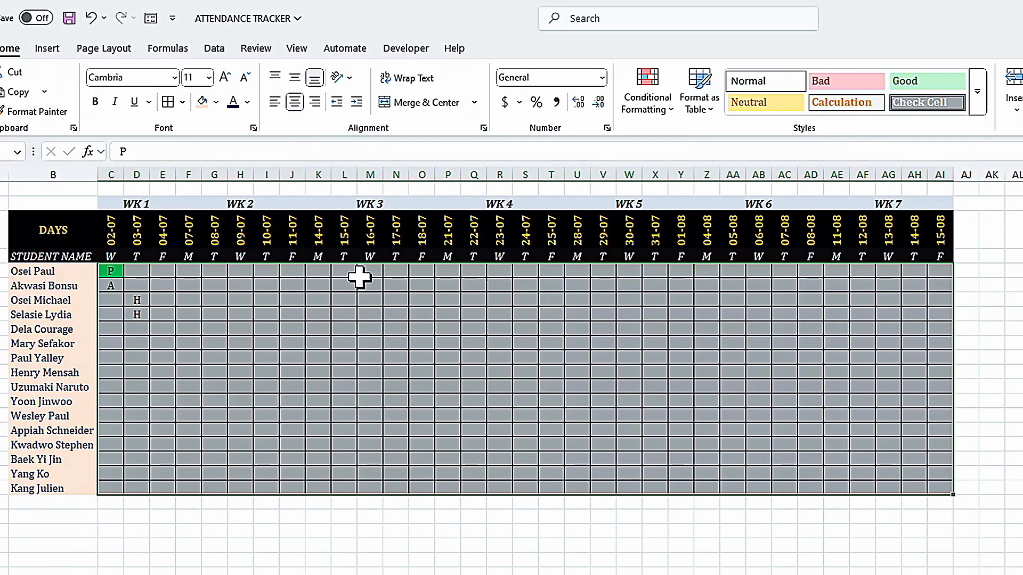
# Step: Test the green rule by entering the attendance mark P in O10
pyautogui.click(419, 340)
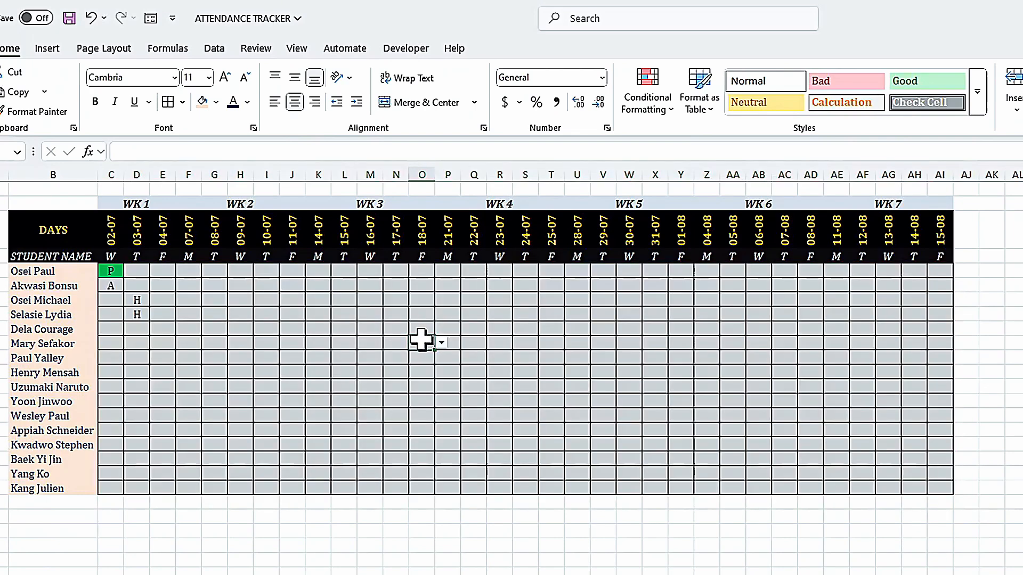
pyautogui.write('P')
pyautogui.press('Return')
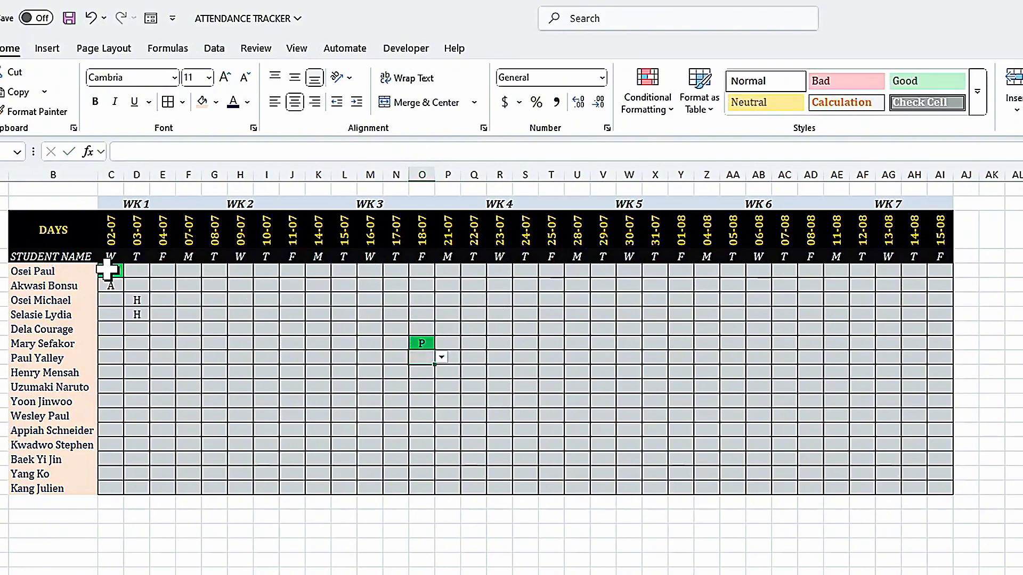
# Step: Create a second formula-based conditional formatting rule for C5:AI20 with the relative formula =C5="A"
pyautogui.moveTo(107, 270); pyautogui.dragTo(939, 477)
pyautogui.moveTo(939, 477); pyautogui.dragTo(940, 484)
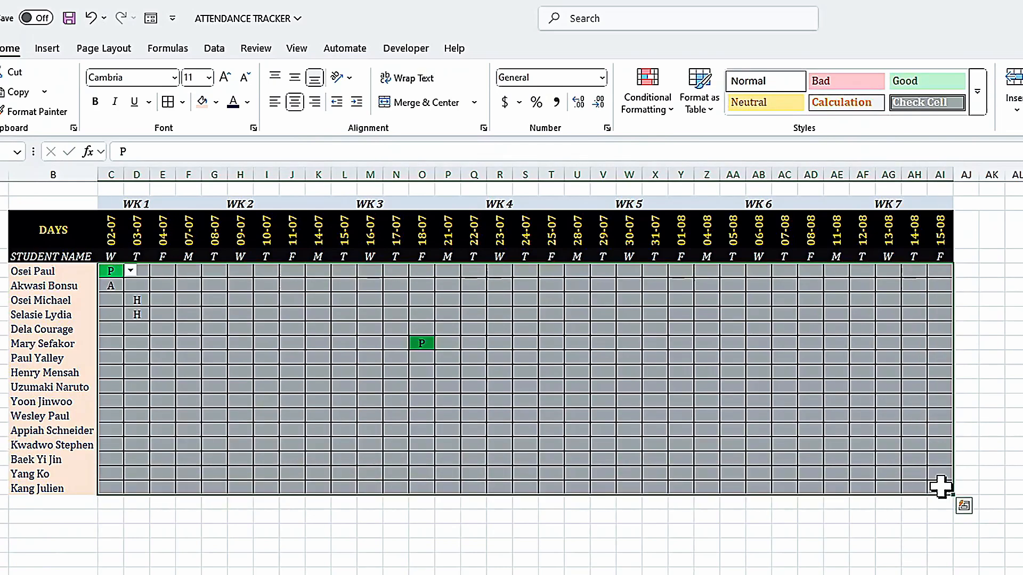
pyautogui.click(665, 109)
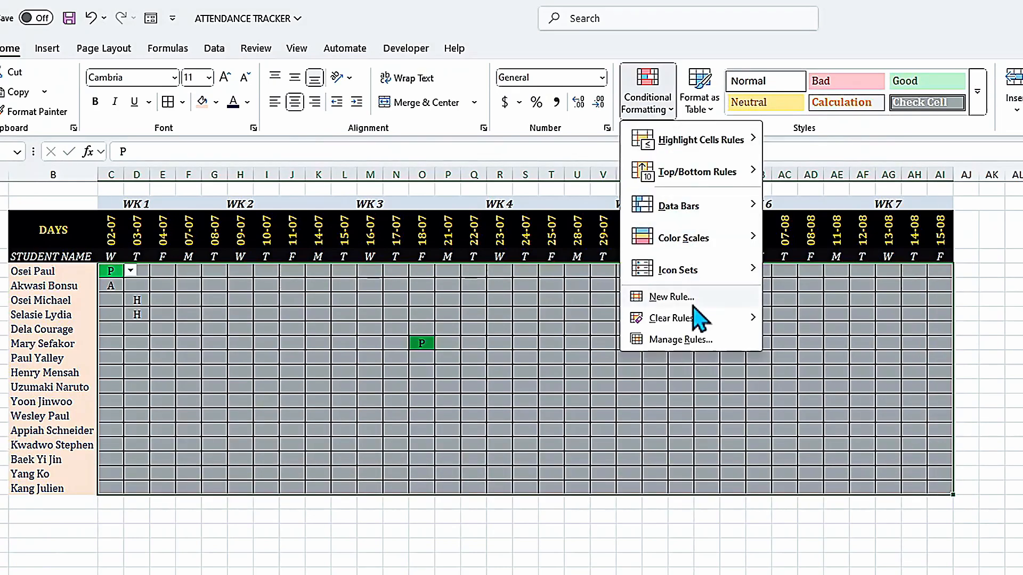
pyautogui.click(679, 298)
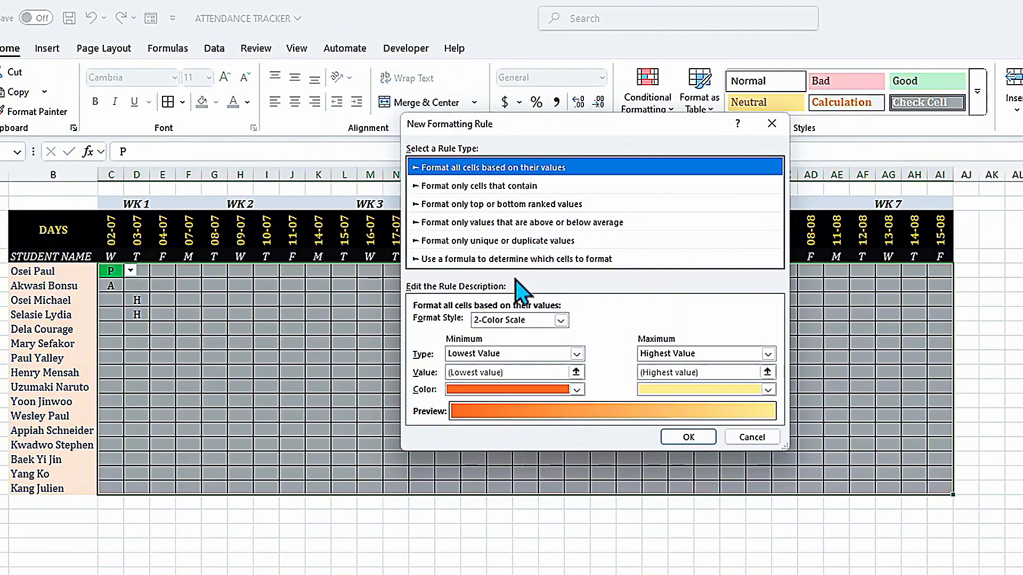
pyautogui.click(500, 263)
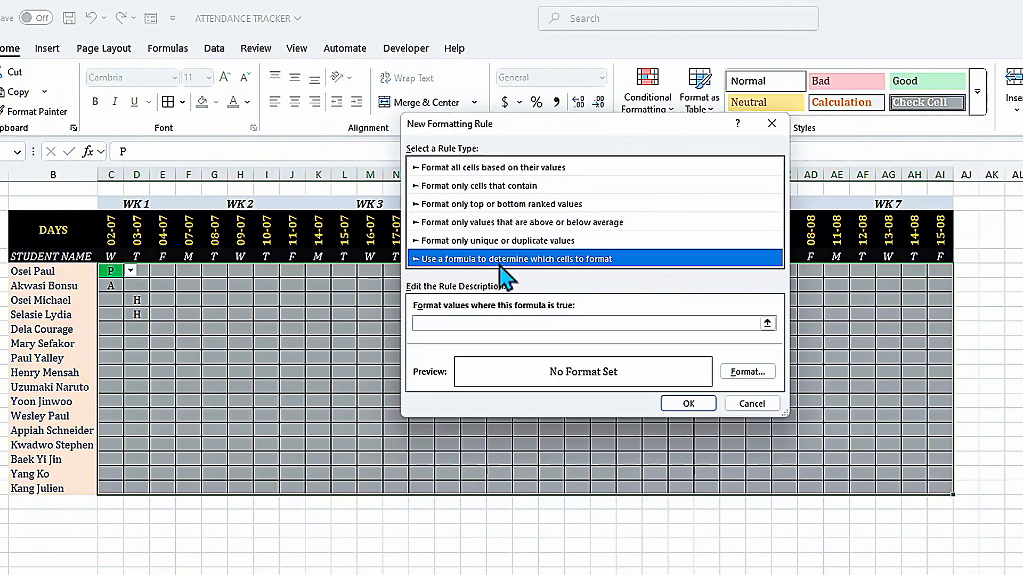
pyautogui.click(503, 323)
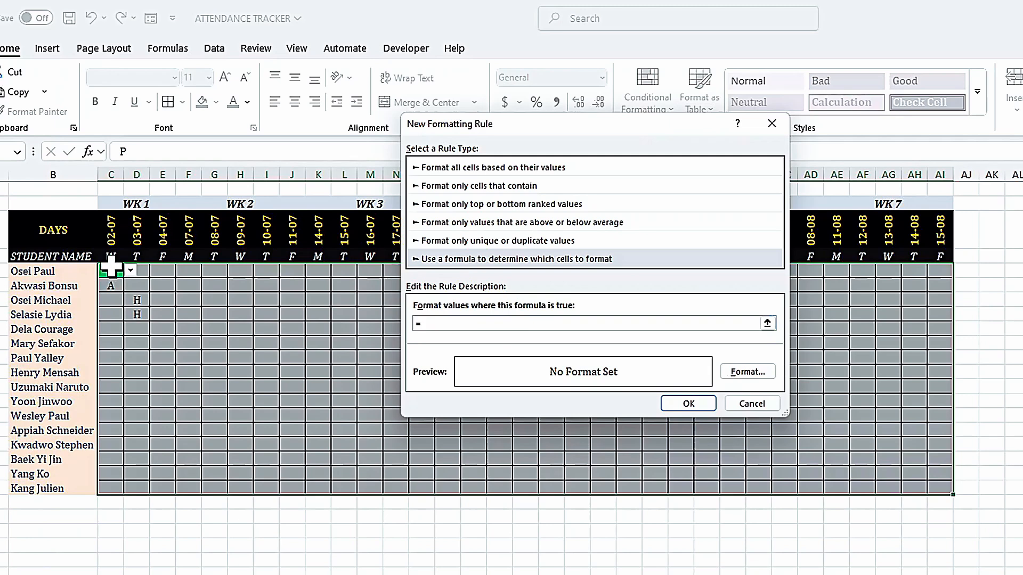
pyautogui.press('F4')
pyautogui.press('F4')
pyautogui.press('F4')
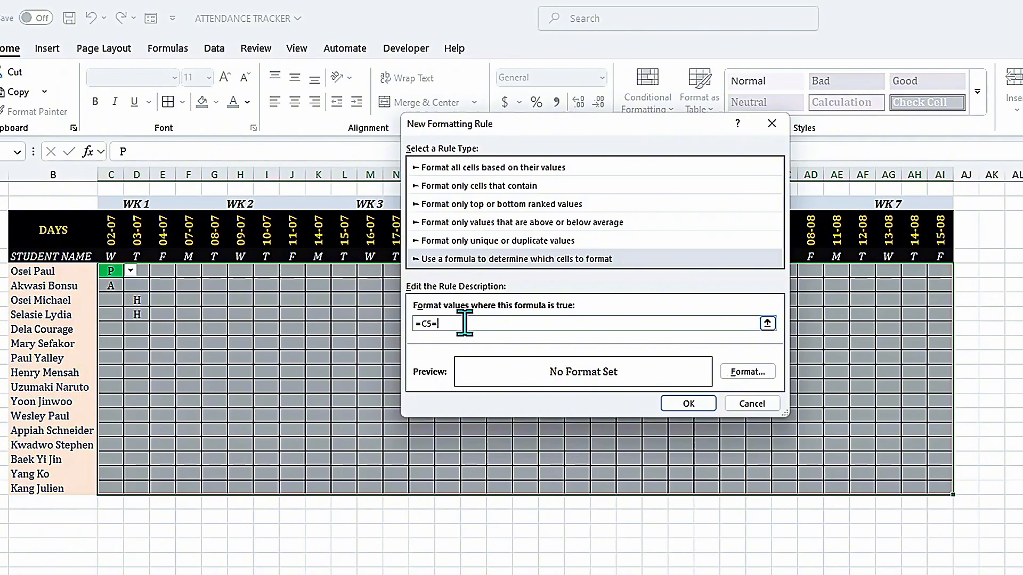
pyautogui.write('"A')
# Step: Give the A rule a bright red background fill and apply it to the attendance cells
pyautogui.click(745, 371)
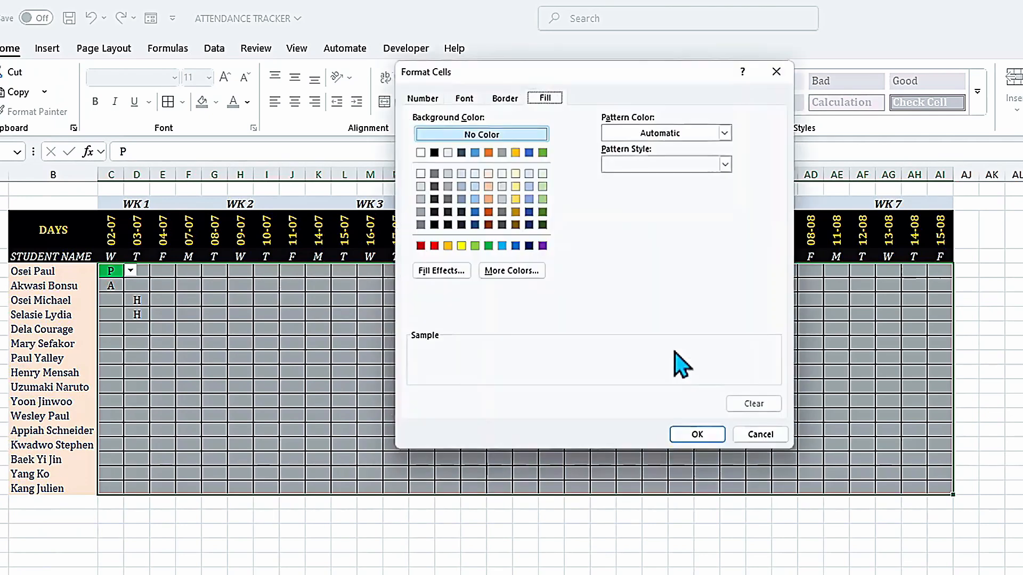
pyautogui.click(433, 249)
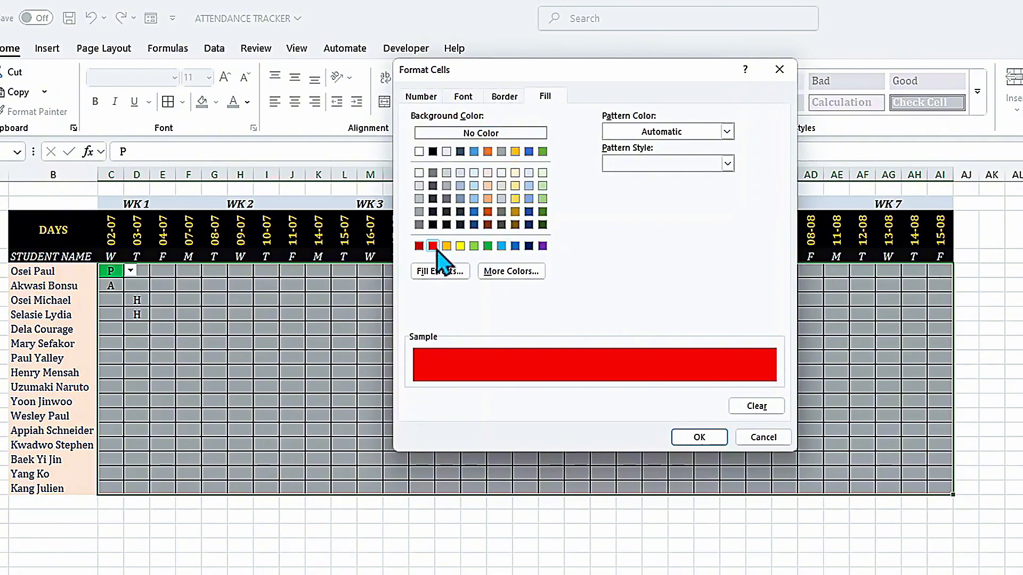
pyautogui.click(695, 439)
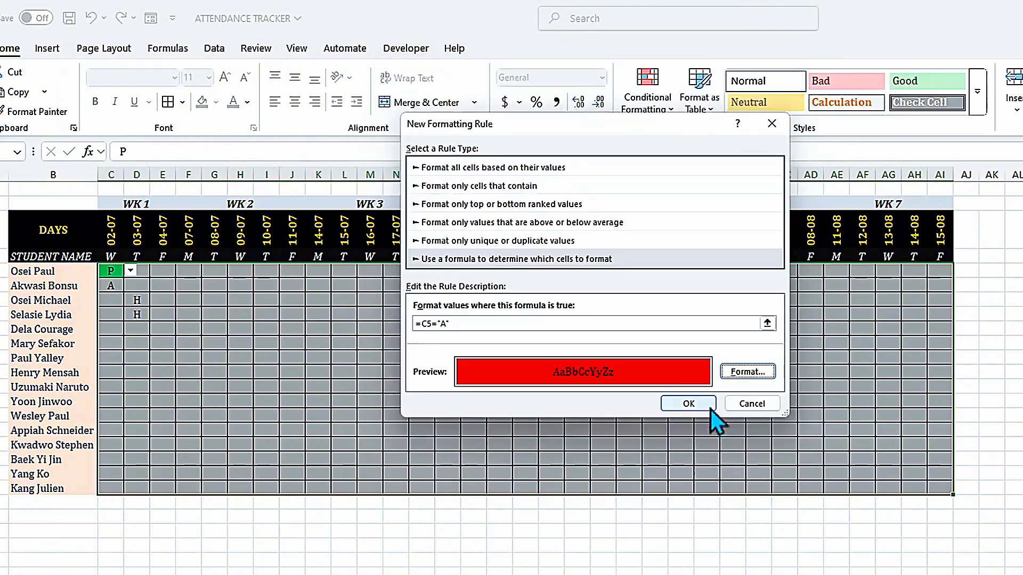
pyautogui.click(701, 401)
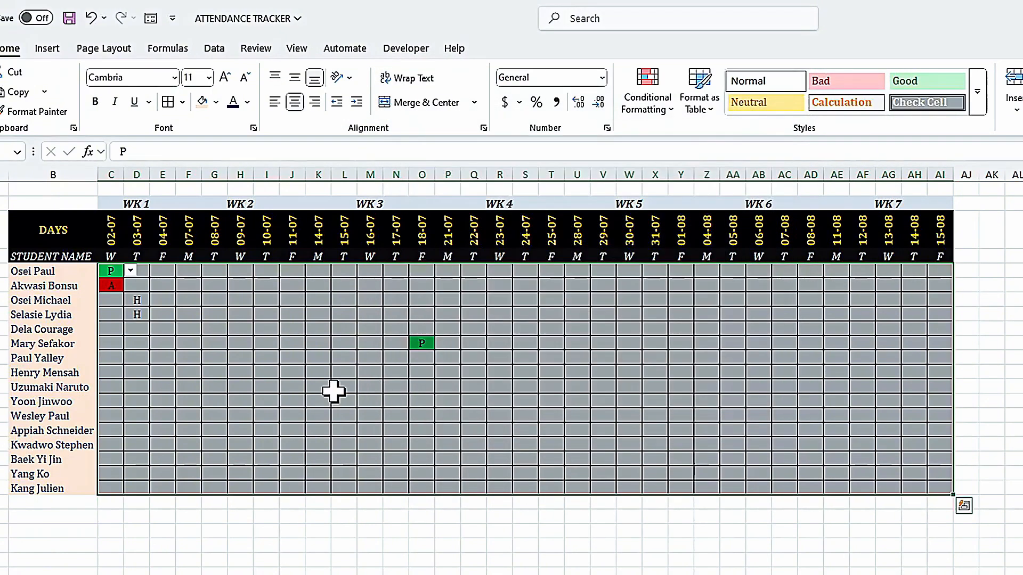
# Step: Test the red rule by entering the attendance mark A in T7
pyautogui.click(111, 301)
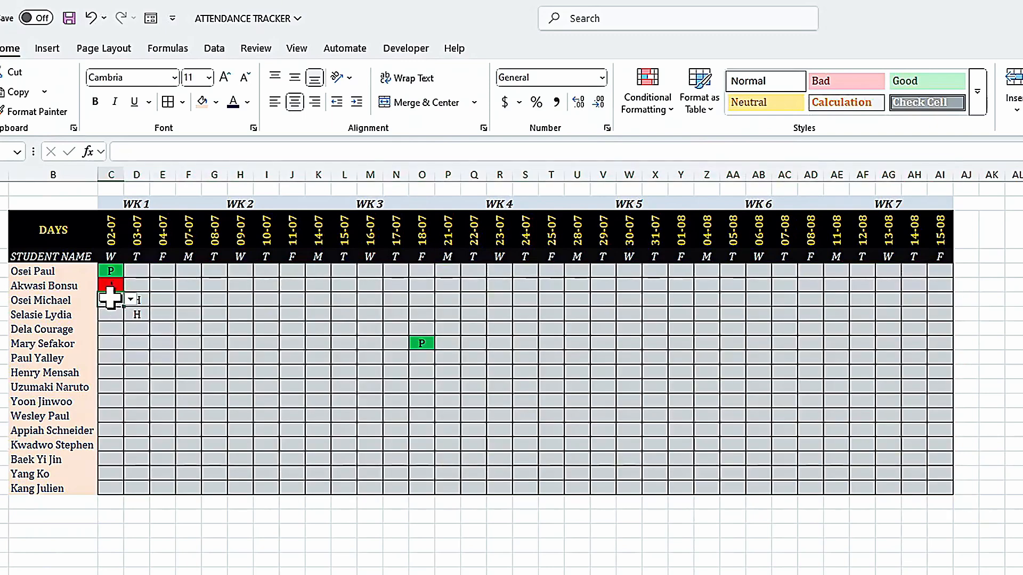
pyautogui.click(546, 306)
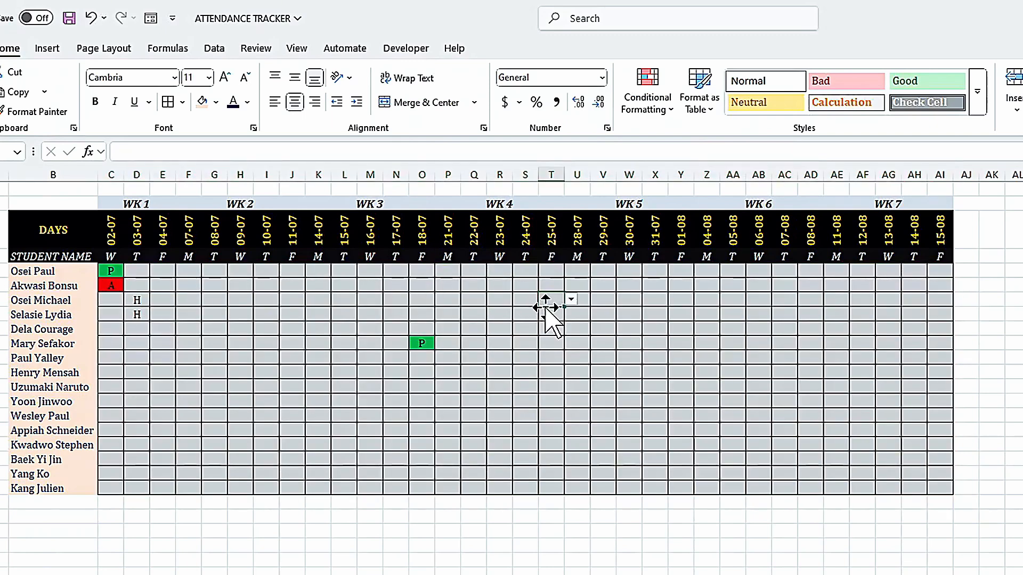
pyautogui.write('A')
pyautogui.press('Return')
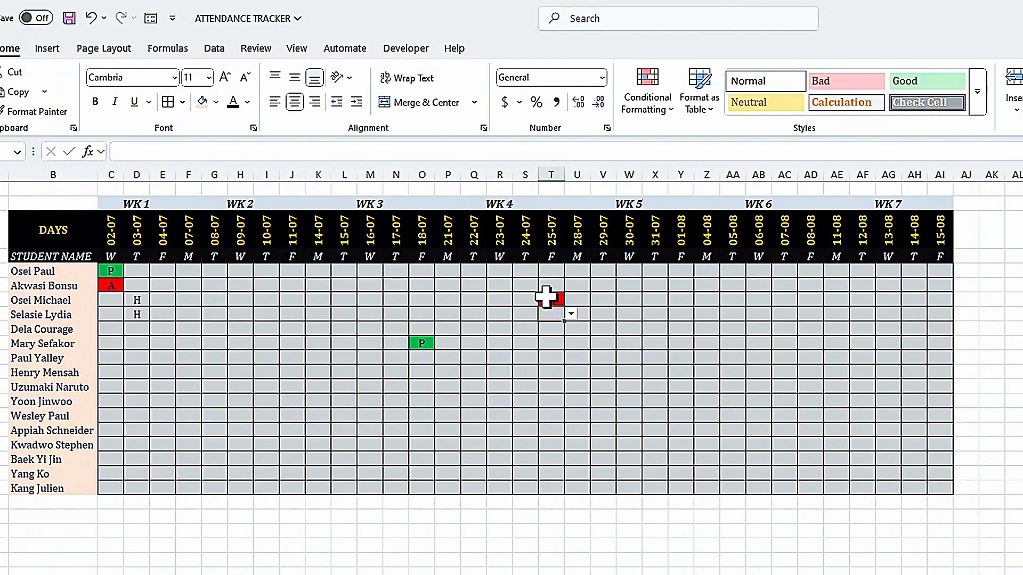
# Step: Undo the test mark in T7 and clear the test mark from O10
pyautogui.hotkey('ctrl', 'z')
pyautogui.click(418, 344)
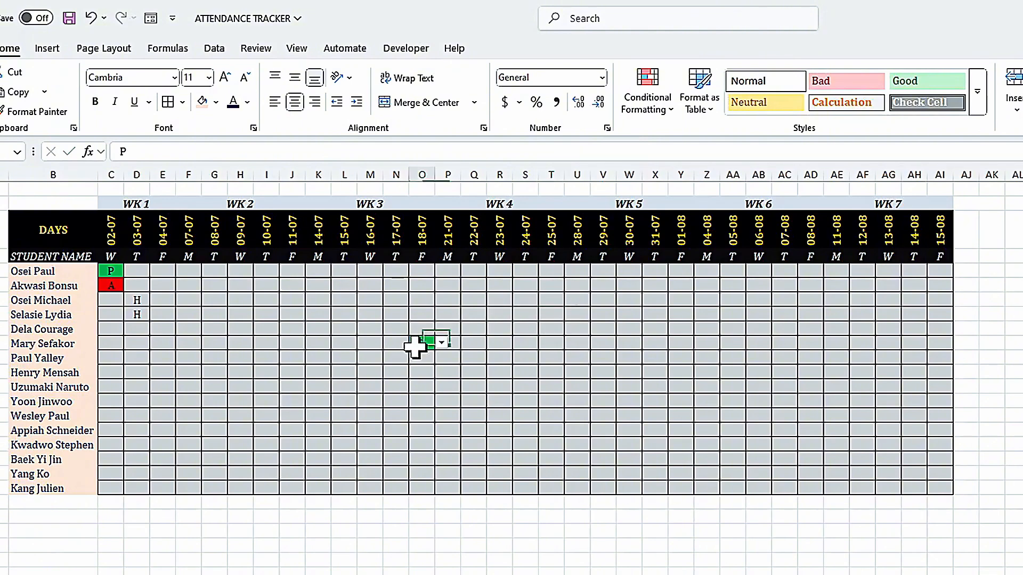
pyautogui.press('Delete')
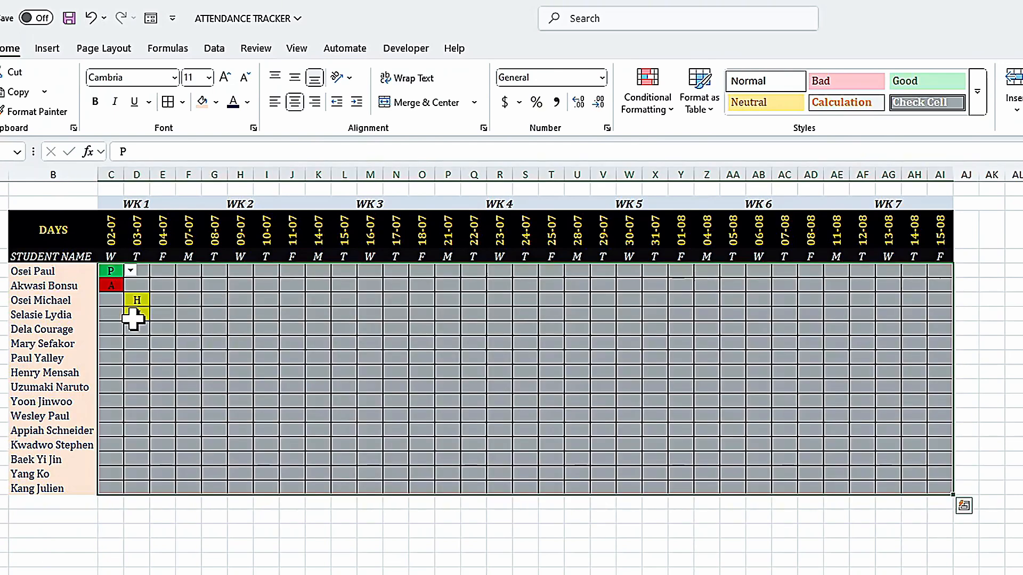
# Step: Test the yellow holiday rule by entering the attendance mark H in Y10
pyautogui.click(190, 299)
pyautogui.moveTo(247, 309); pyautogui.dragTo(274, 310)
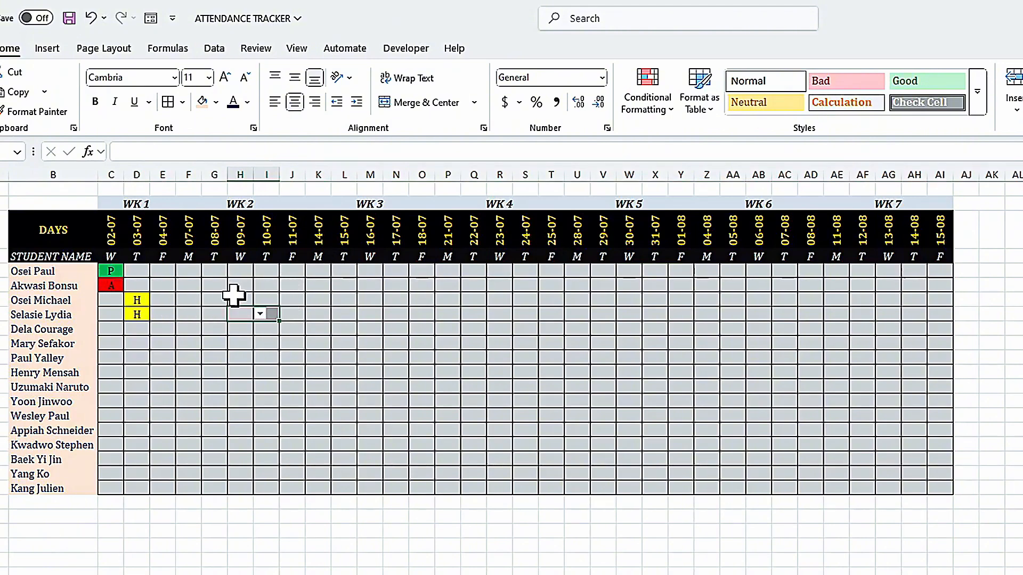
pyautogui.click(681, 342)
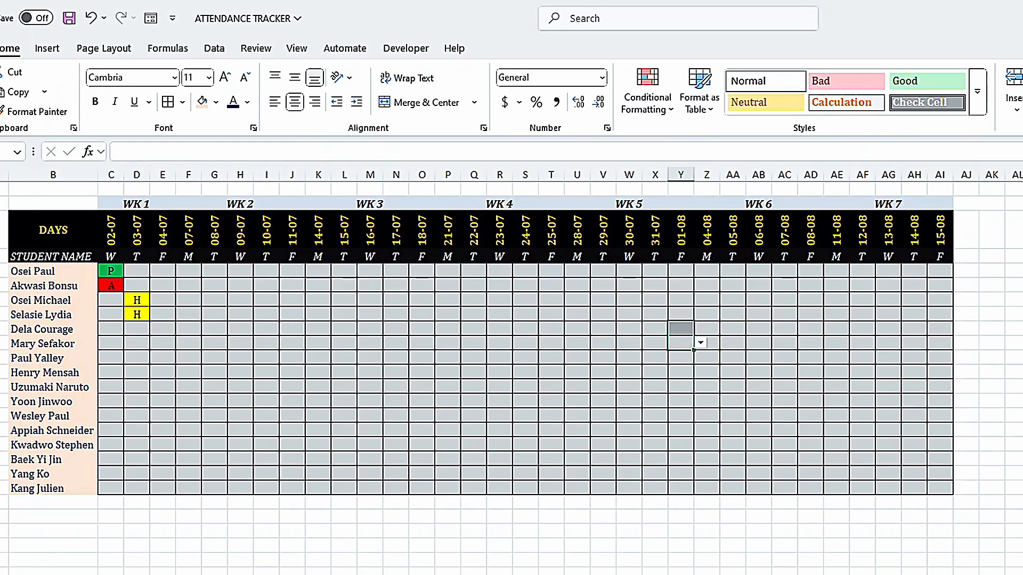
pyautogui.write('H')
pyautogui.press('Return')
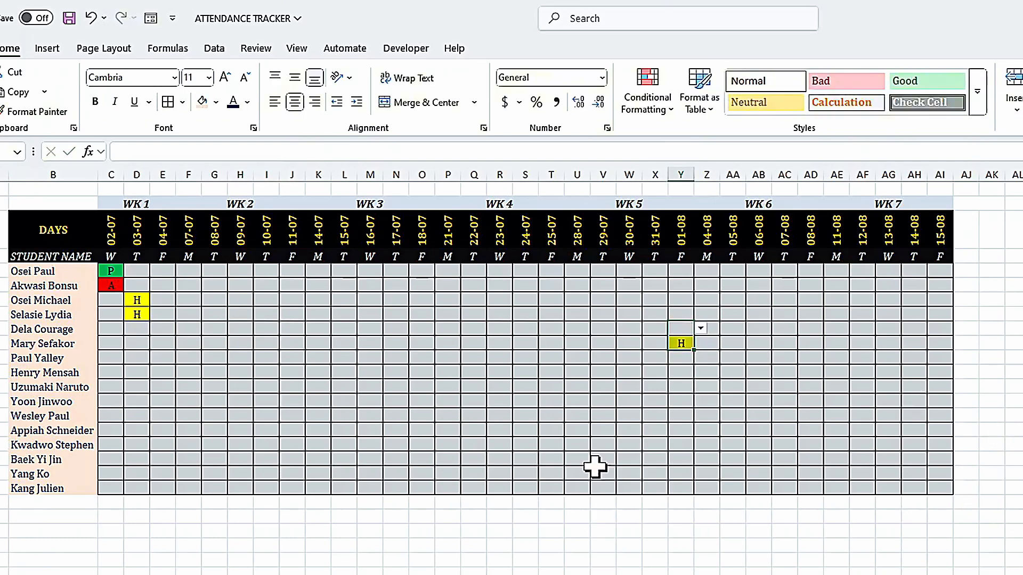
# Step: Clear the H test mark from cell Y10 of the attendance grid
pyautogui.click(631, 356)
pyautogui.click(680, 343)
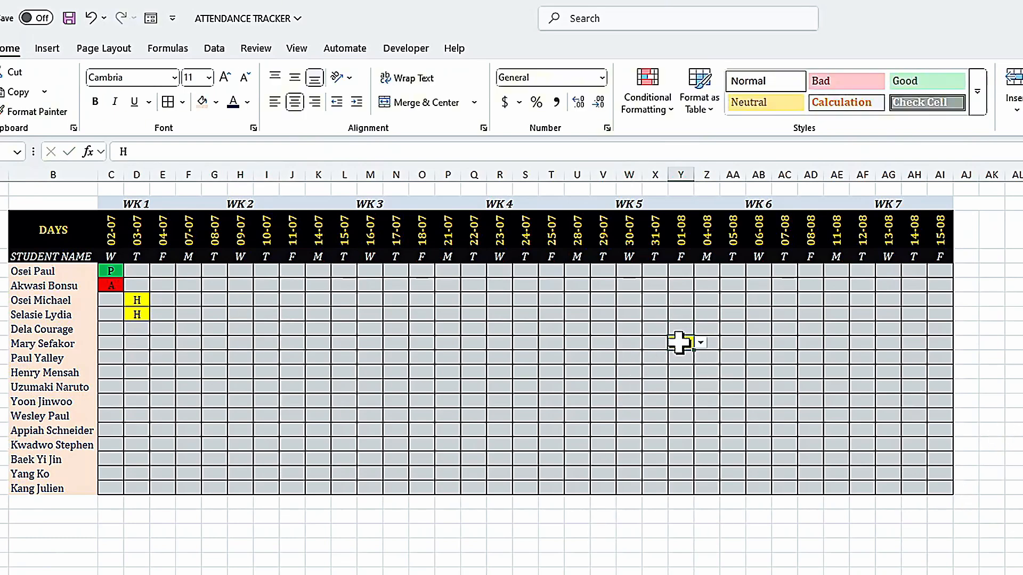
pyautogui.press('Delete')
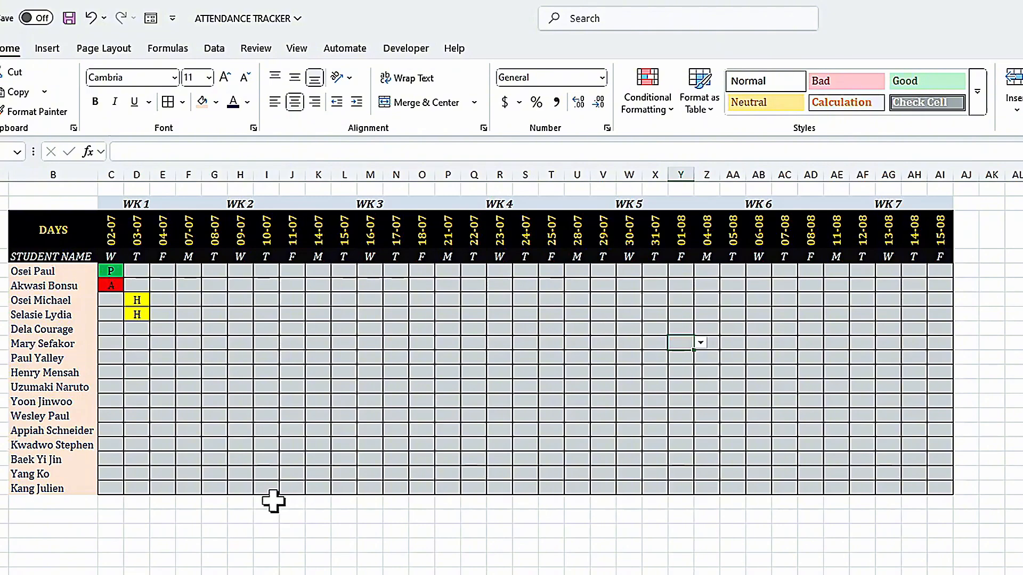
# Step: In cell B3 of a blank sheet, link to the STUDENT NAME heading with ='STUDENT ATTENDANCE RECORDS'!B3
pyautogui.click(213, 574)
pyautogui.click(229, 574)
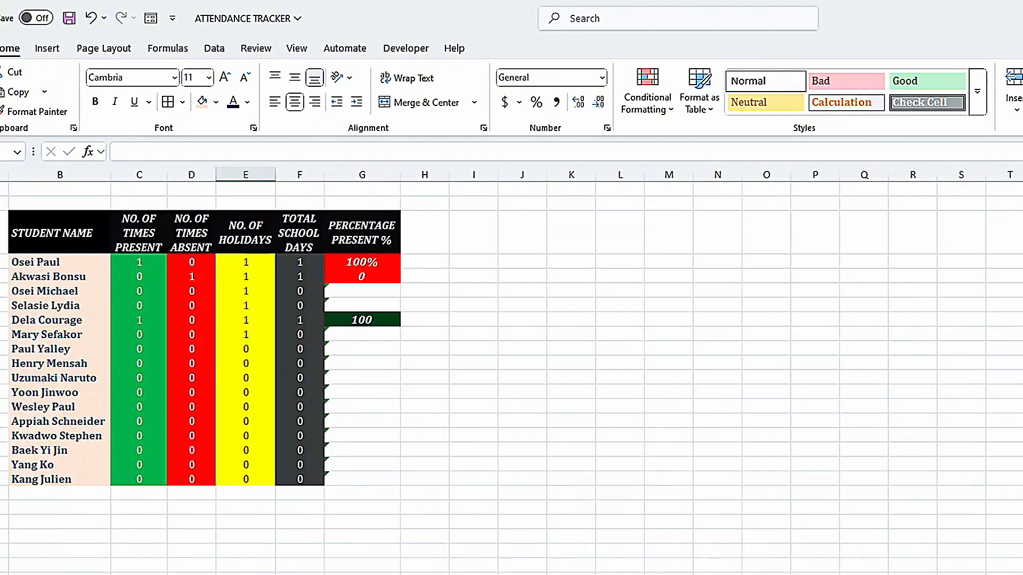
pyautogui.click(266, 574)
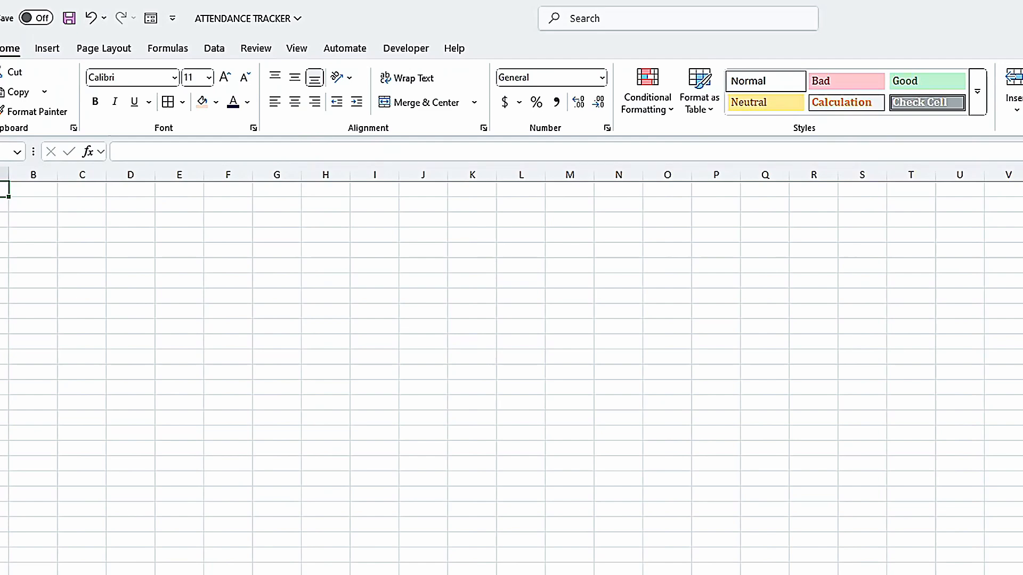
pyautogui.click(40, 218)
pyautogui.write('=')
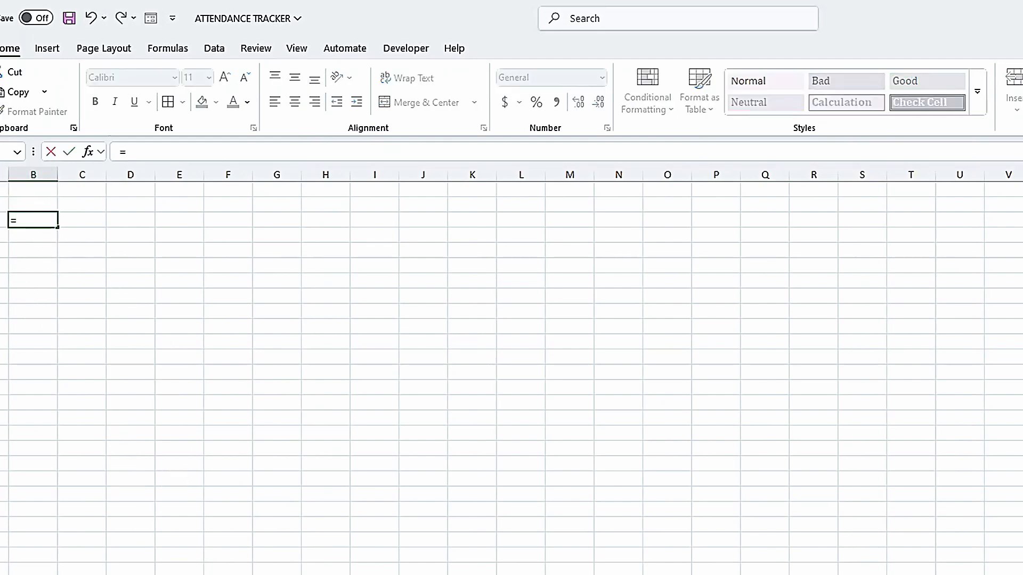
pyautogui.click(136, 573)
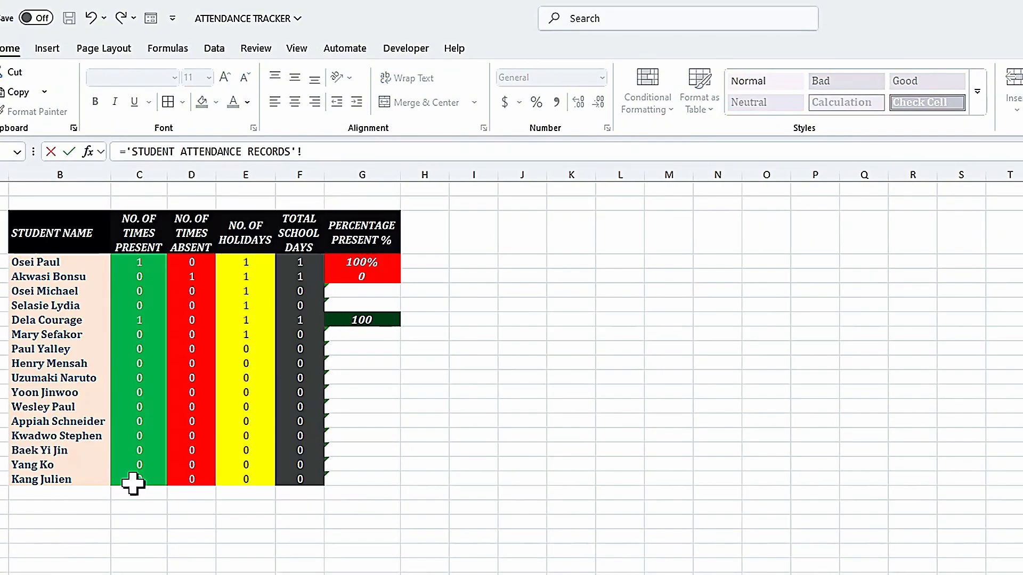
pyautogui.click(48, 237)
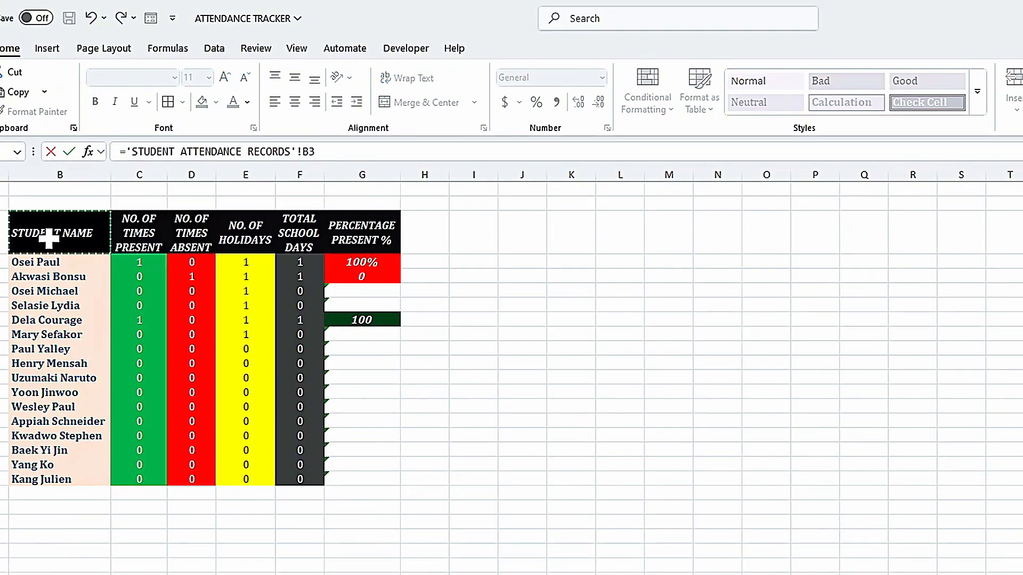
pyautogui.press('Return')
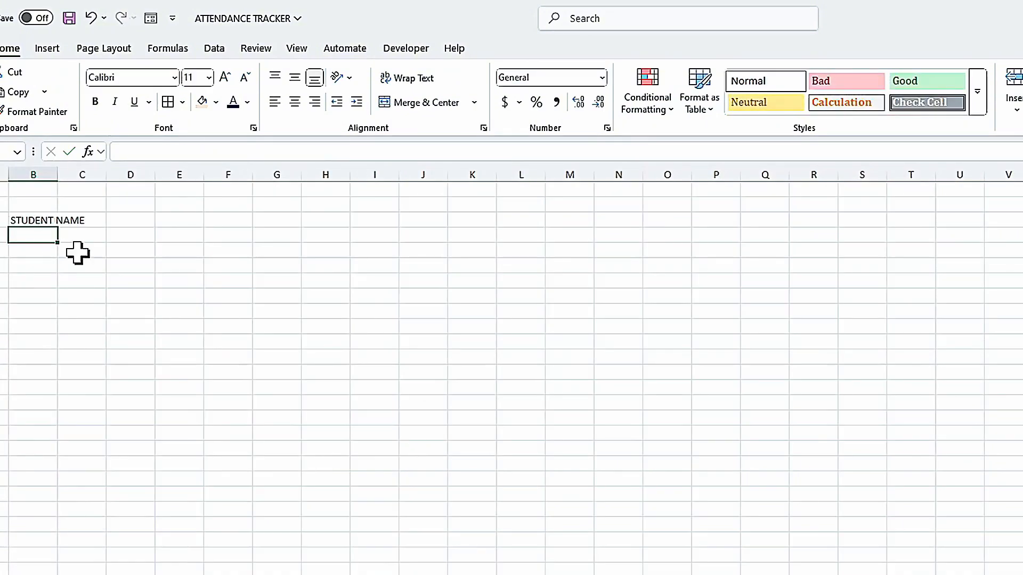
# Step: Fill the B3 link down column B through the last student in row 19, leaving B20 empty, and autofit the column
pyautogui.click(37, 206)
pyautogui.click(49, 224)
pyautogui.moveTo(57, 227); pyautogui.dragTo(85, 475)
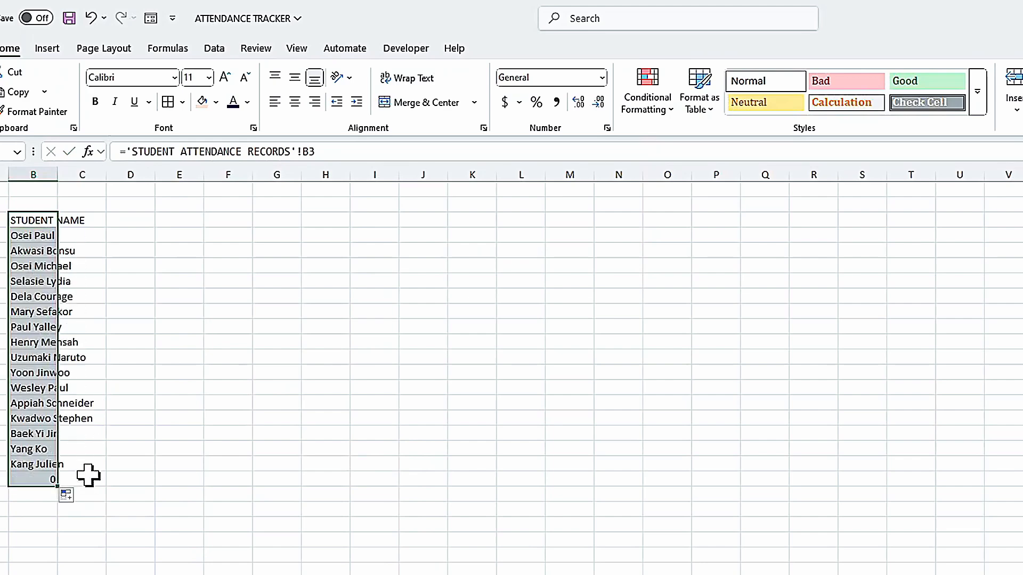
pyautogui.click(43, 479)
pyautogui.press('Delete')
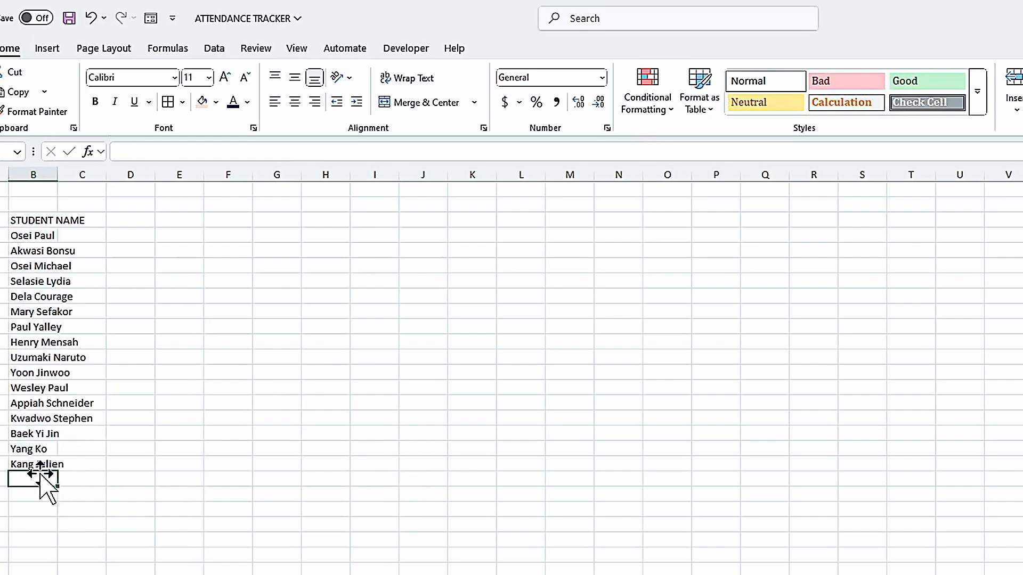
pyautogui.doubleClick(57, 171)
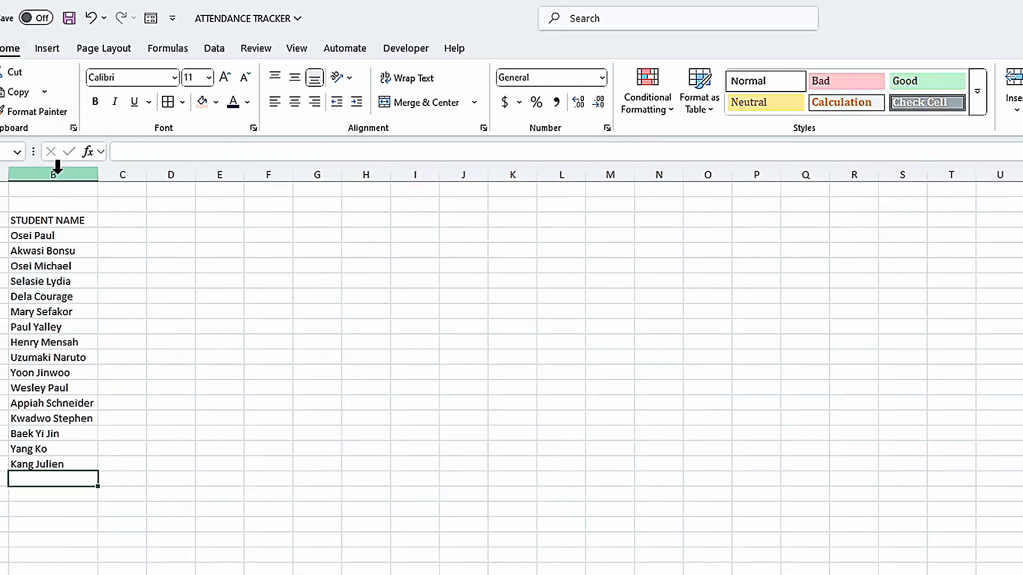
# Step: Fill the B3 link across to G3 and format the header row with black fill, white bold italic Cambria and wrapped text
pyautogui.click(71, 219)
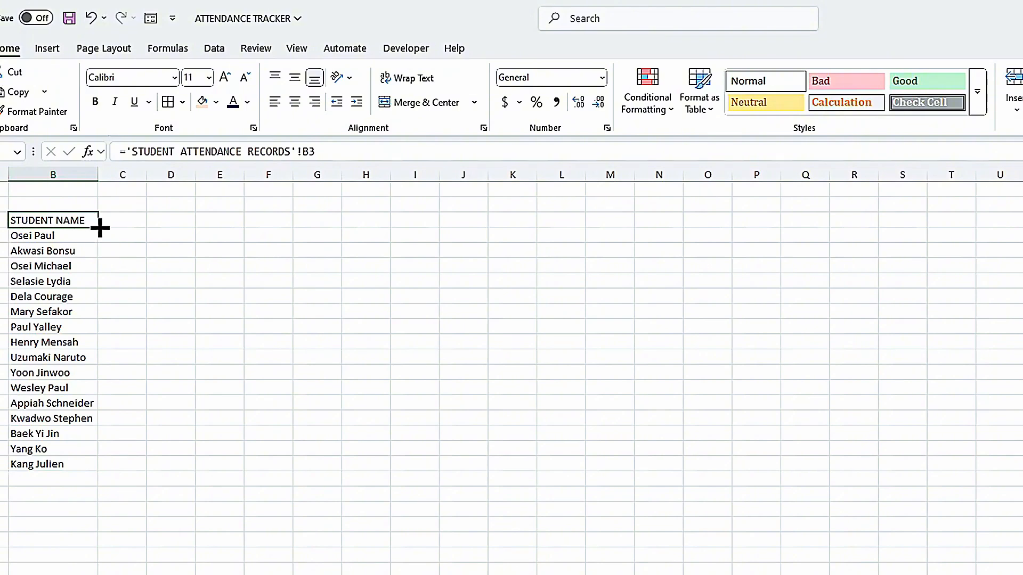
pyautogui.moveTo(98, 228); pyautogui.dragTo(335, 224)
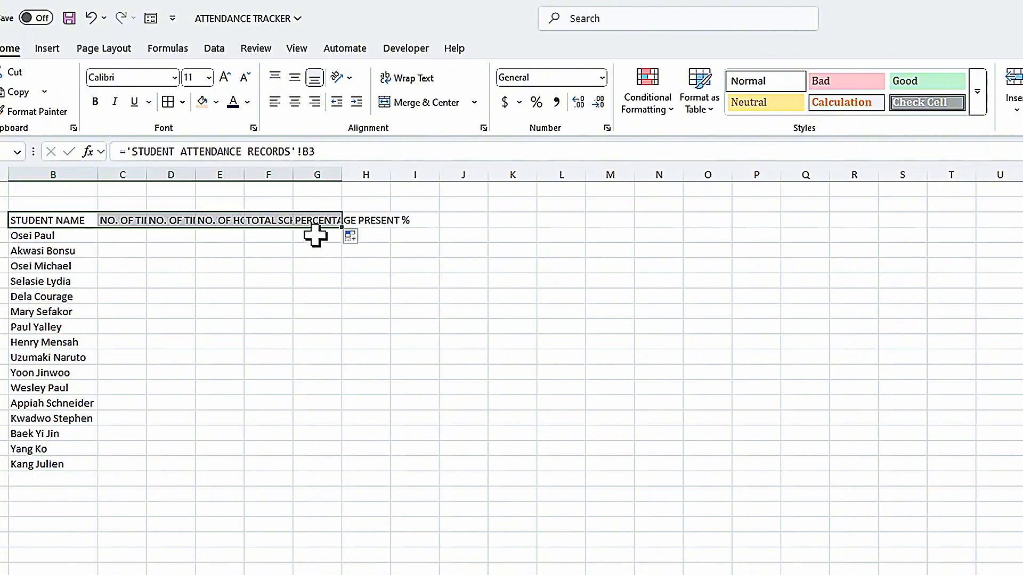
pyautogui.click(134, 301)
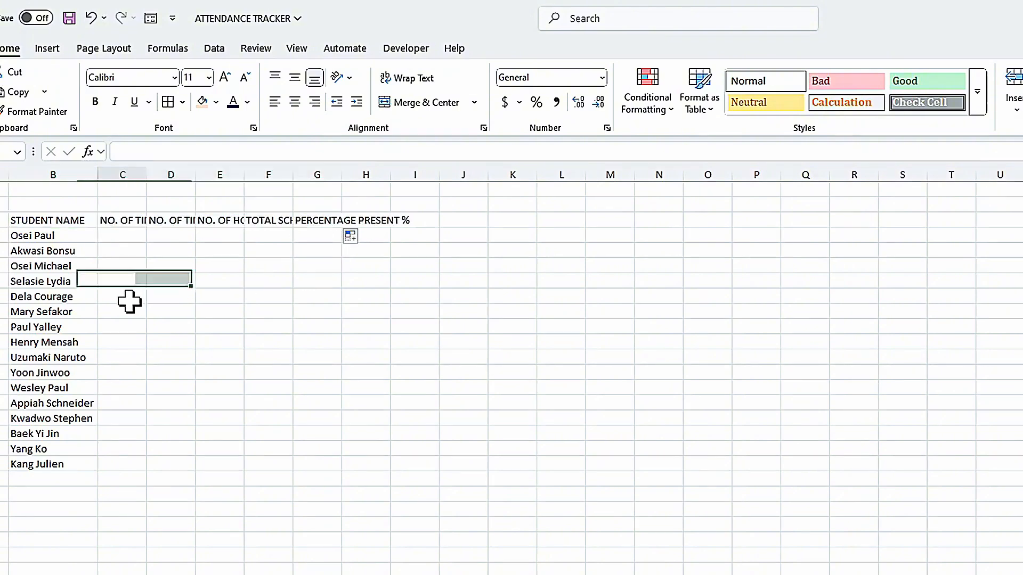
pyautogui.click(113, 220)
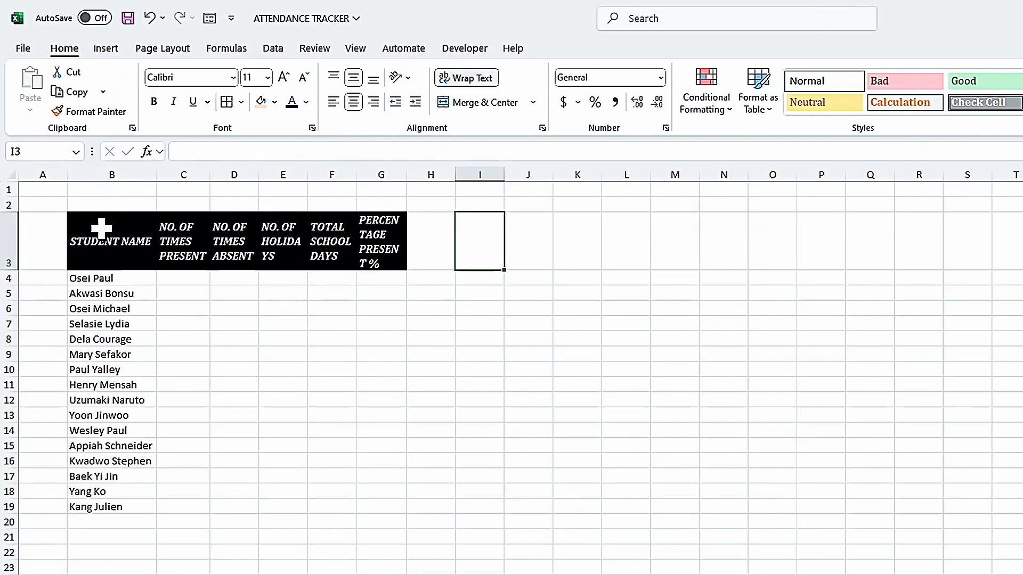
pyautogui.click(102, 229)
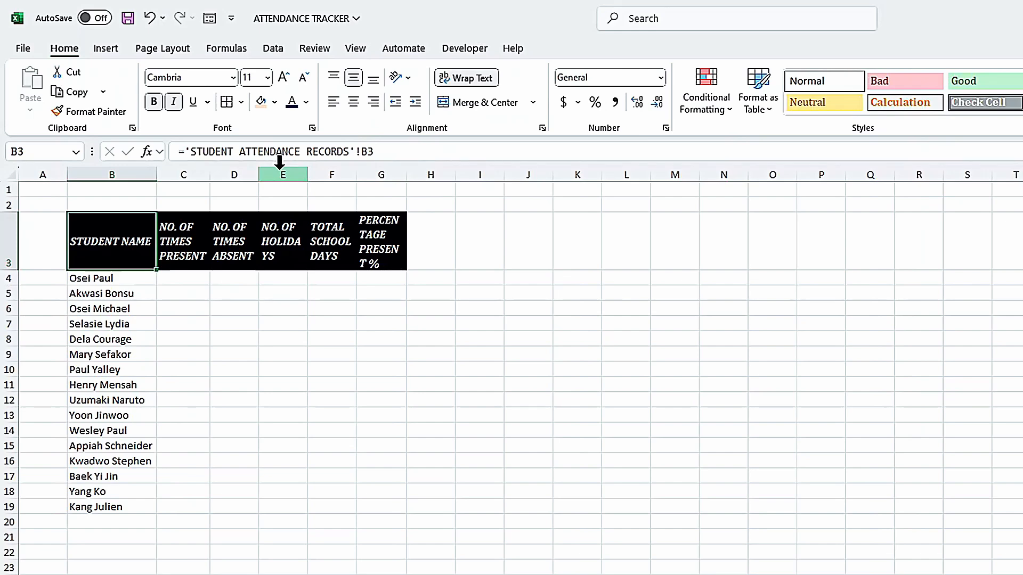
# Step: Delete the NO. OF HOLIDAYS and TOTAL SCHOOL DAYS columns from the summary table
pyautogui.click(280, 174)
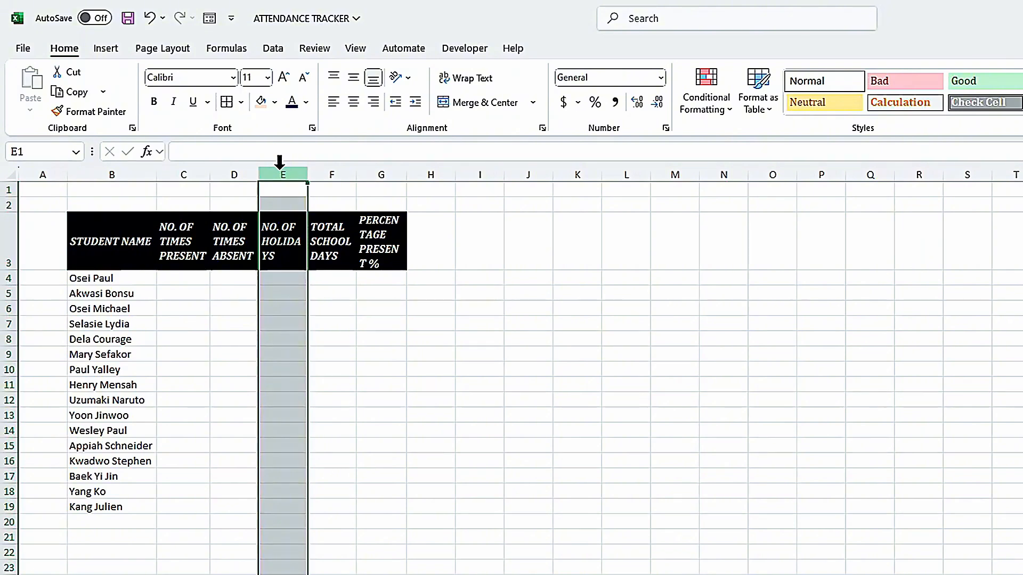
pyautogui.hotkey('ctrl', '-')
pyautogui.click(283, 278)
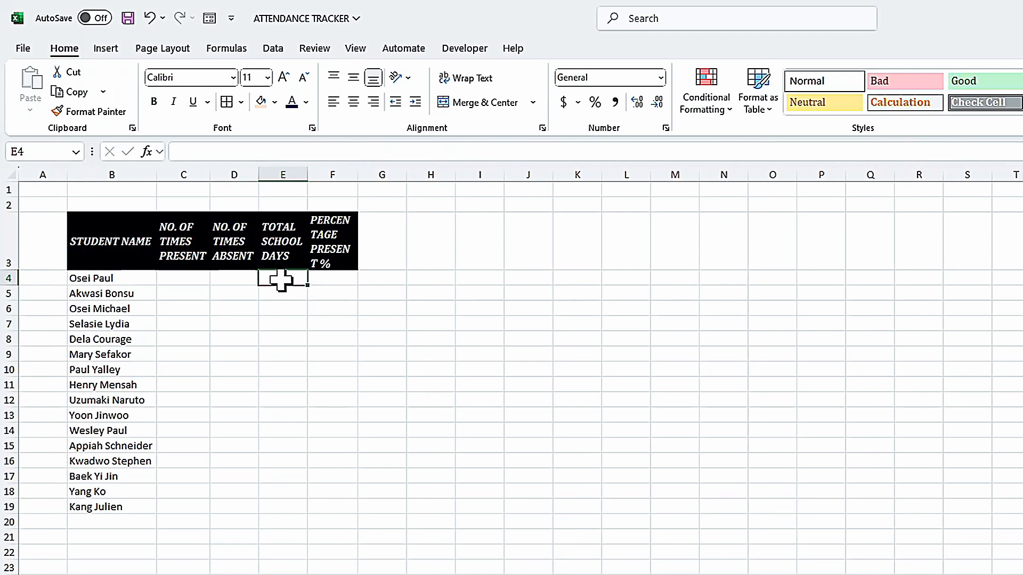
pyautogui.click(290, 170)
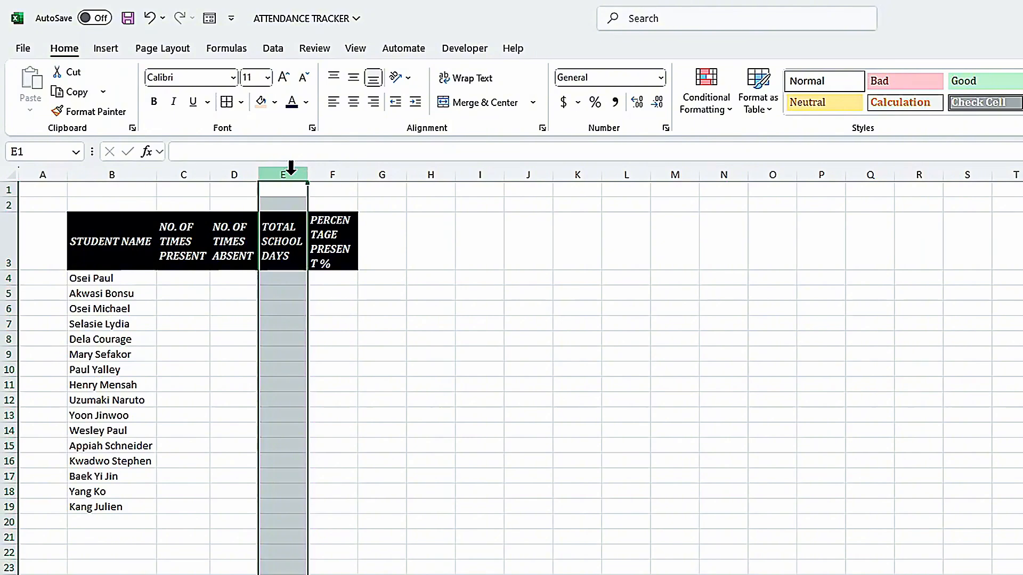
pyautogui.hotkey('ctrl', '-')
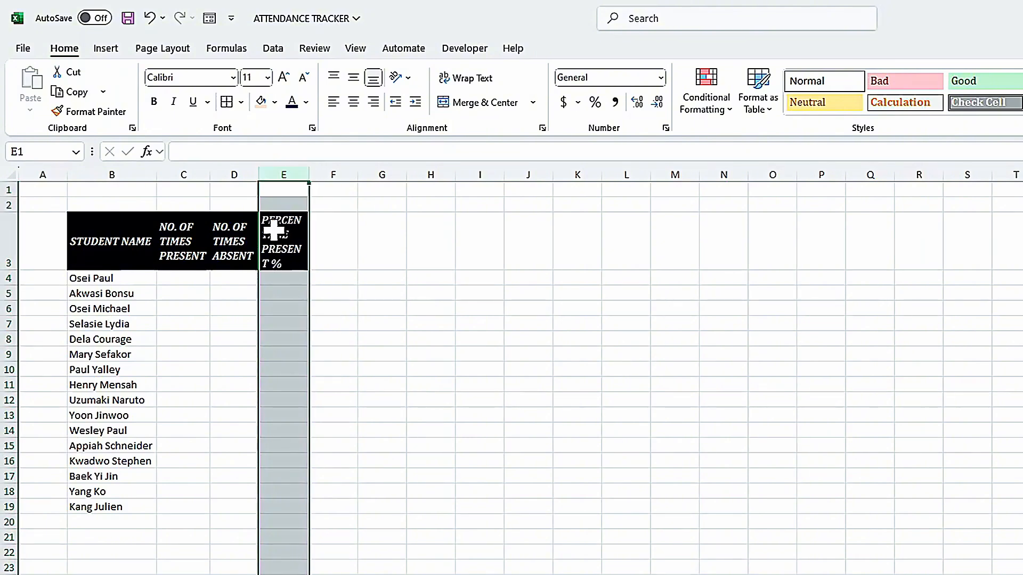
# Step: Insert blank rows above the header row and enter the labels NUMBER OF HOLIDAYS in C3 and TOTAL NUMBER OF SCHOOL DAYS in C4
pyautogui.click(324, 246)
pyautogui.click(5, 240)
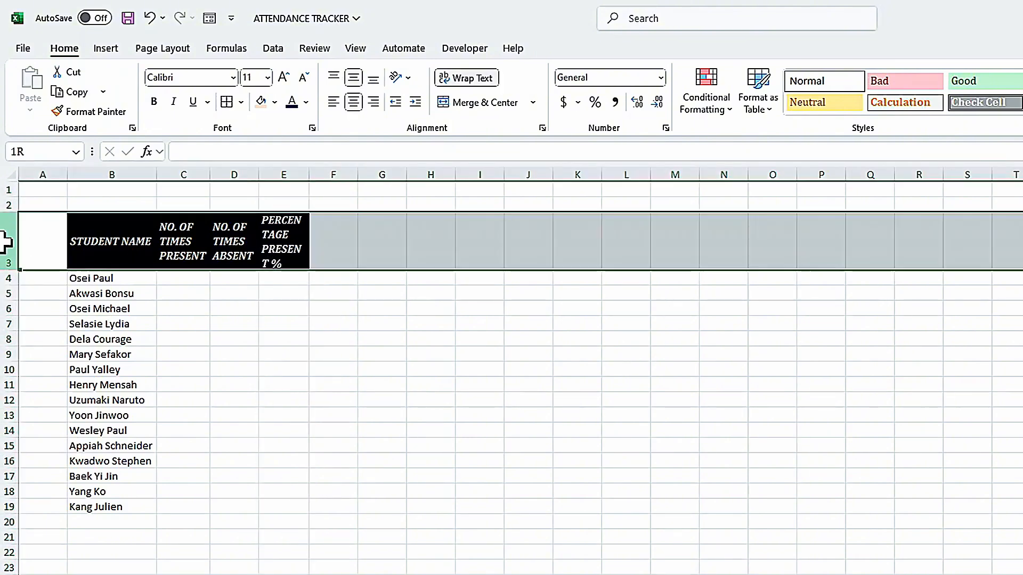
pyautogui.hotkey('ctrl', '+')
pyautogui.hotkey('ctrl', '+')
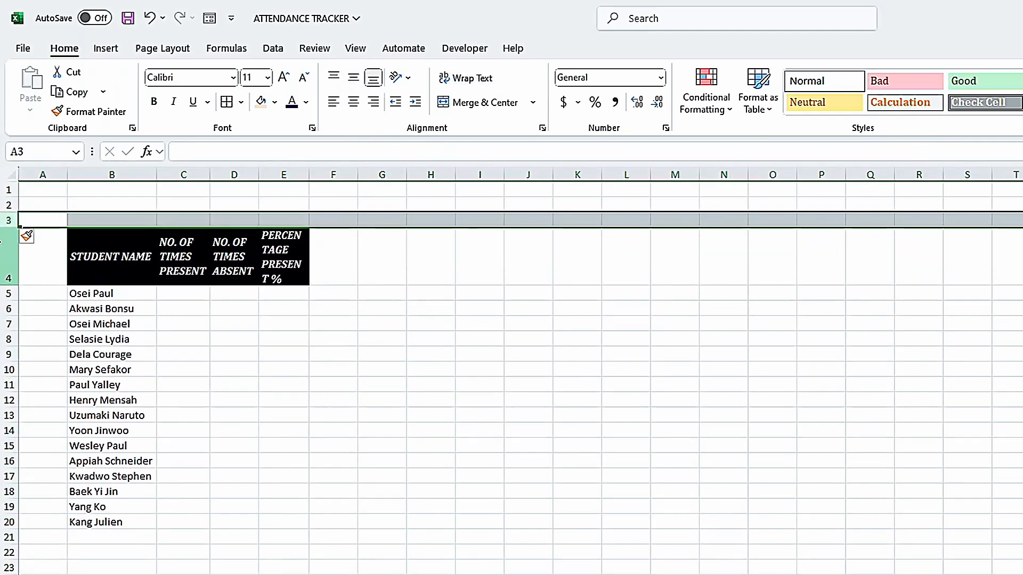
pyautogui.click(168, 220)
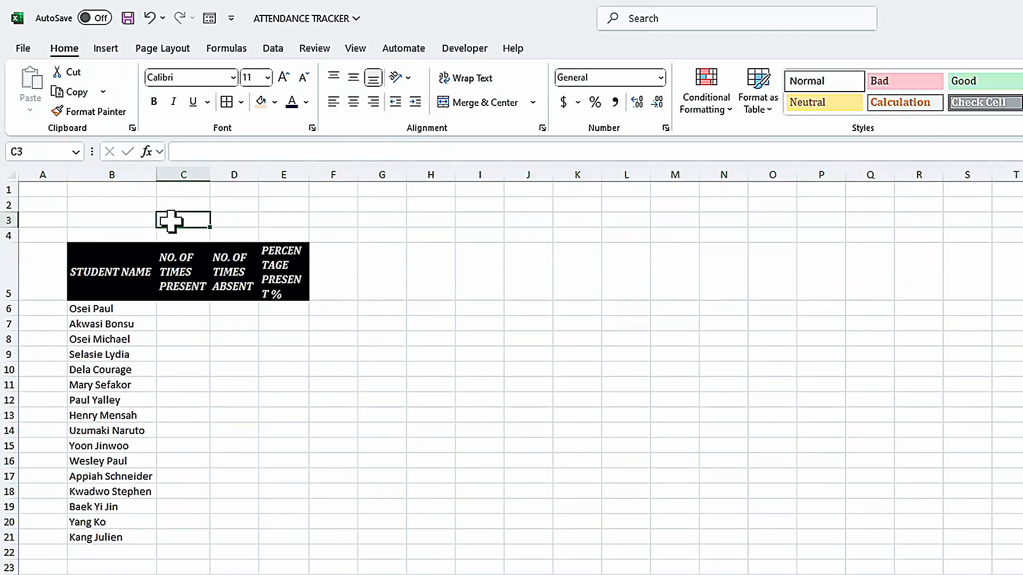
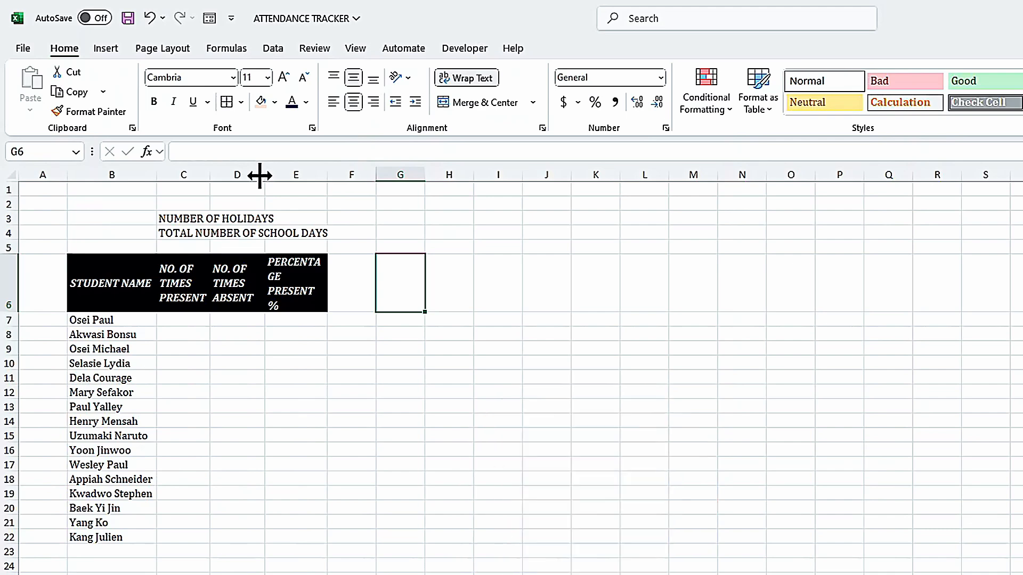
# Step: Count the first student's days present in C7 with =COUNTIF(ATTENDANCE!C5:AI5,"P")
pyautogui.click(174, 324)
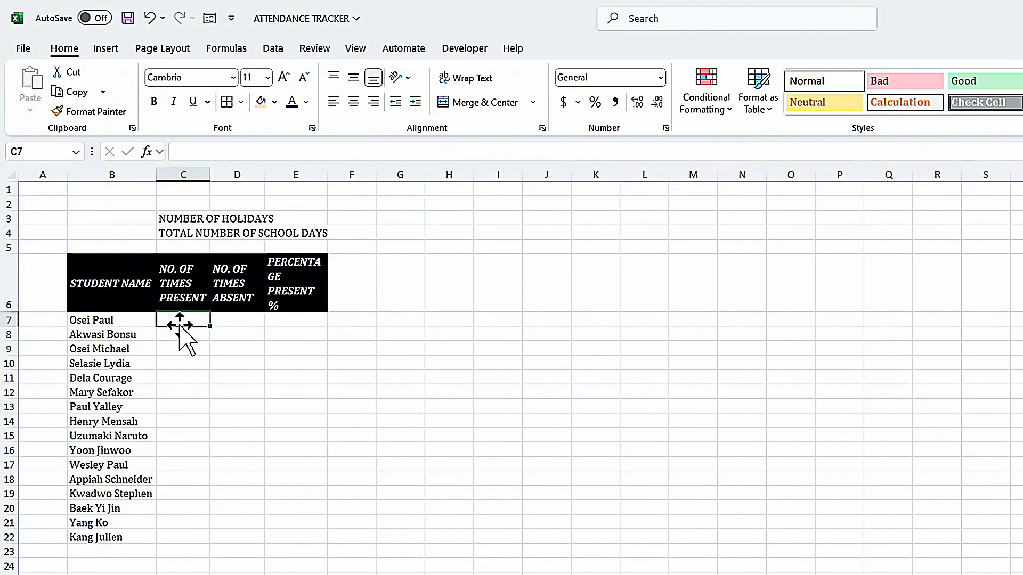
pyautogui.click(205, 156)
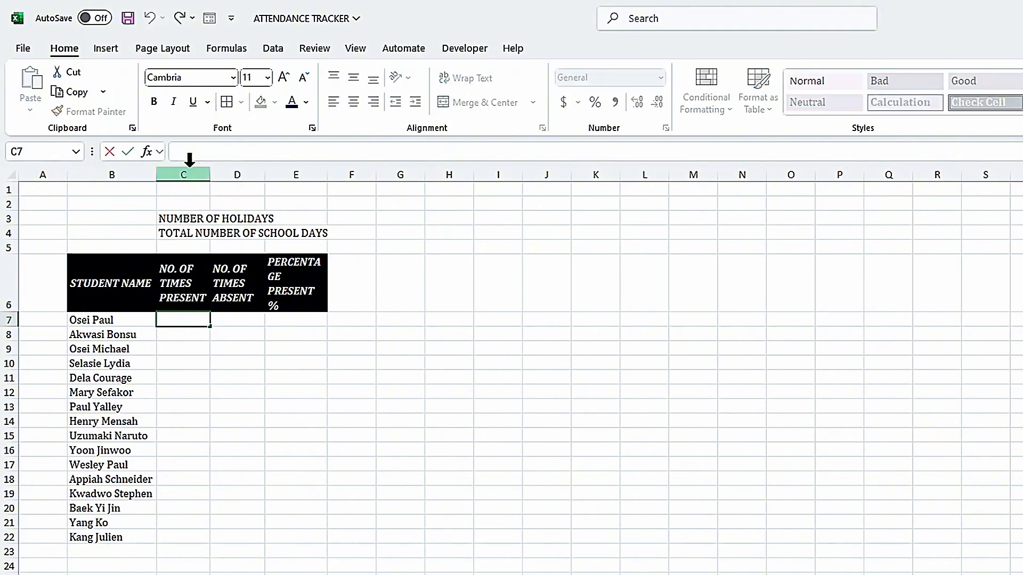
pyautogui.write('=')
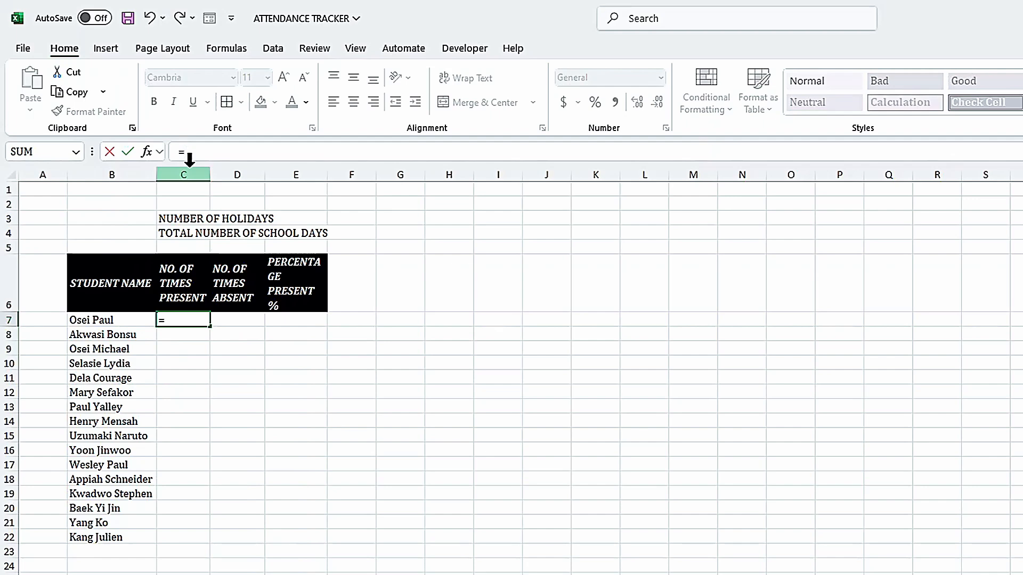
pyautogui.write('COUN')
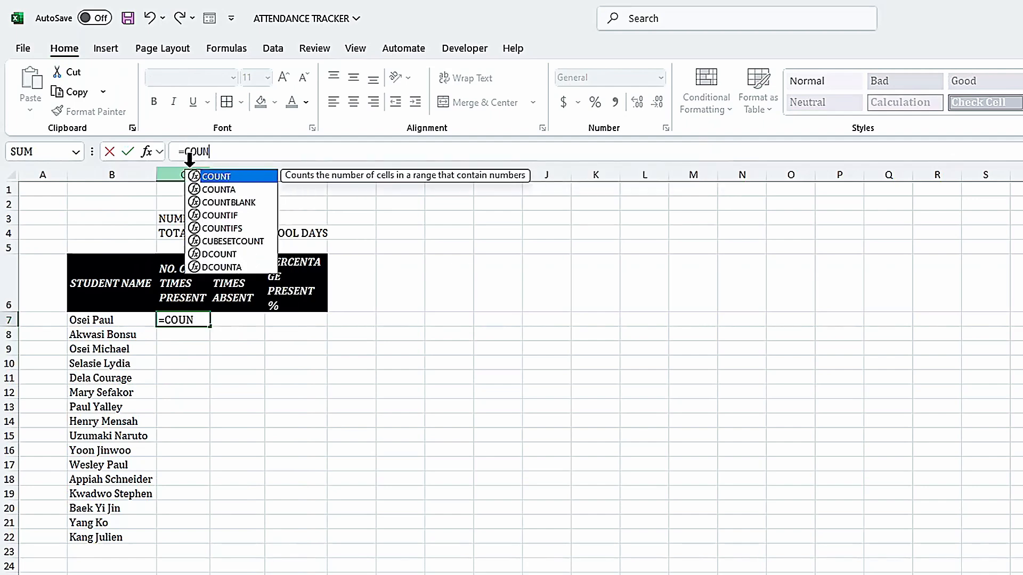
pyautogui.write('TI')
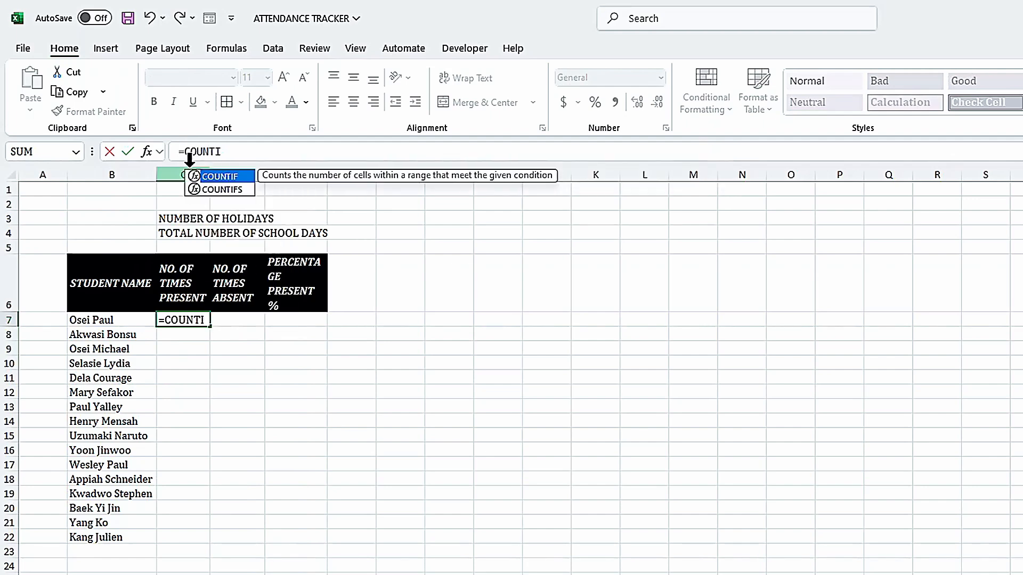
pyautogui.write('F(')
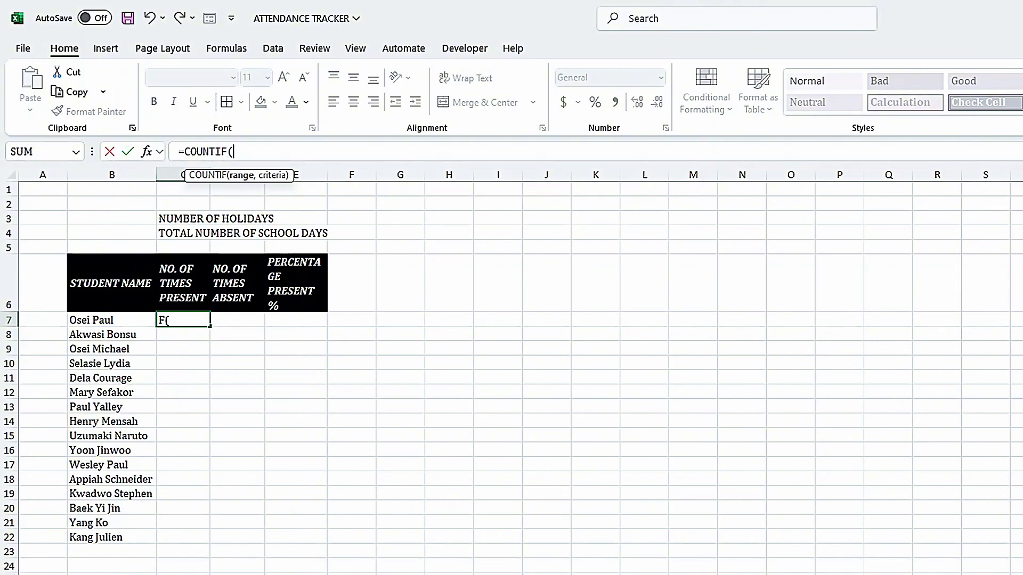
pyautogui.hotkey('ctrl', 'pageup')
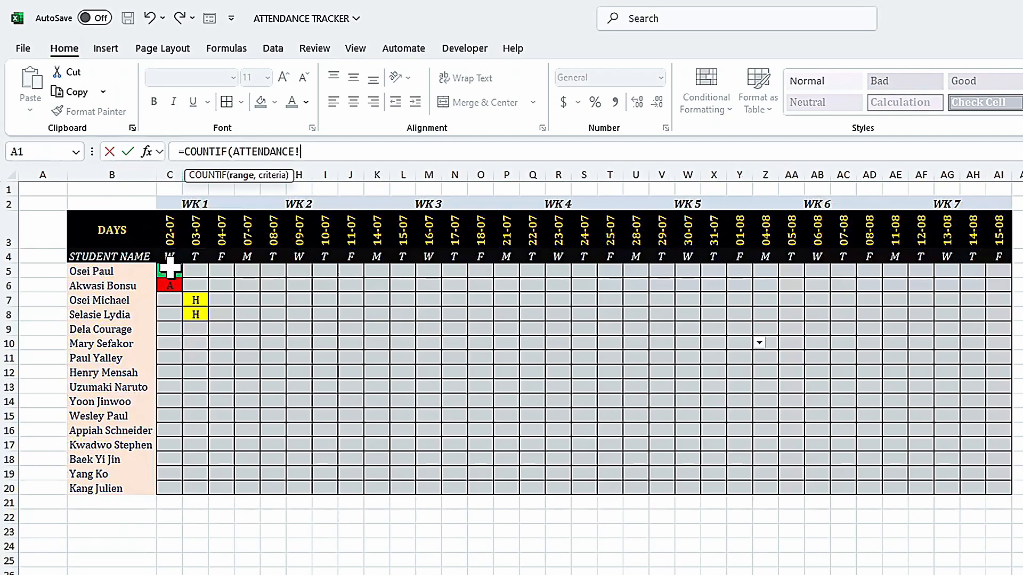
pyautogui.moveTo(165, 270); pyautogui.dragTo(998, 270)
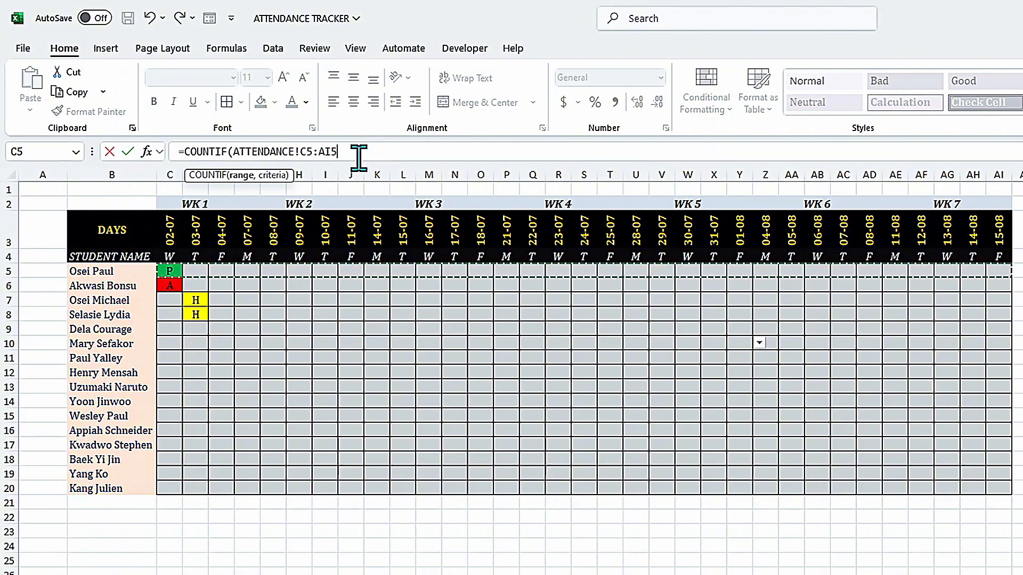
pyautogui.write(',"P')
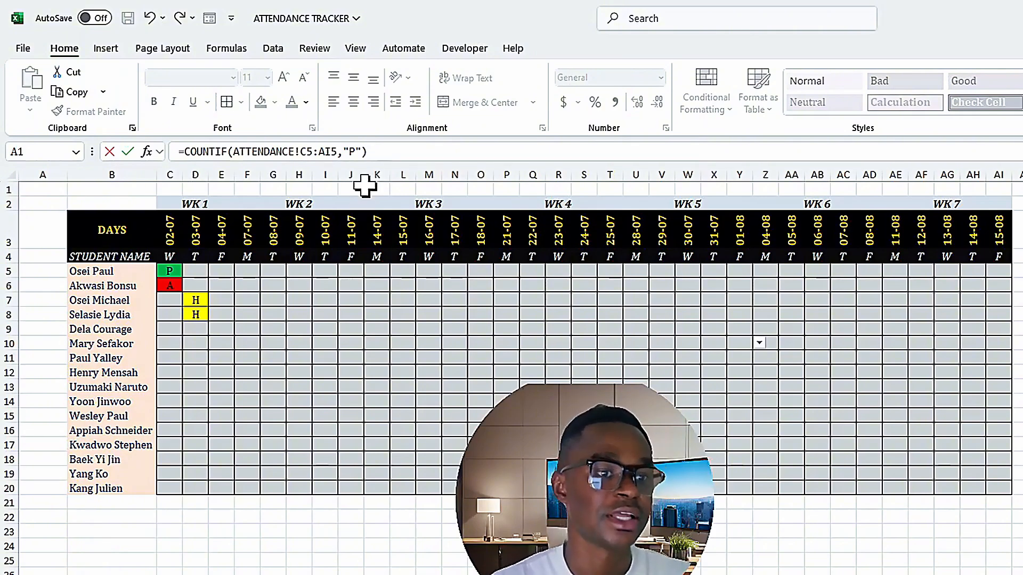
pyautogui.press('Return')
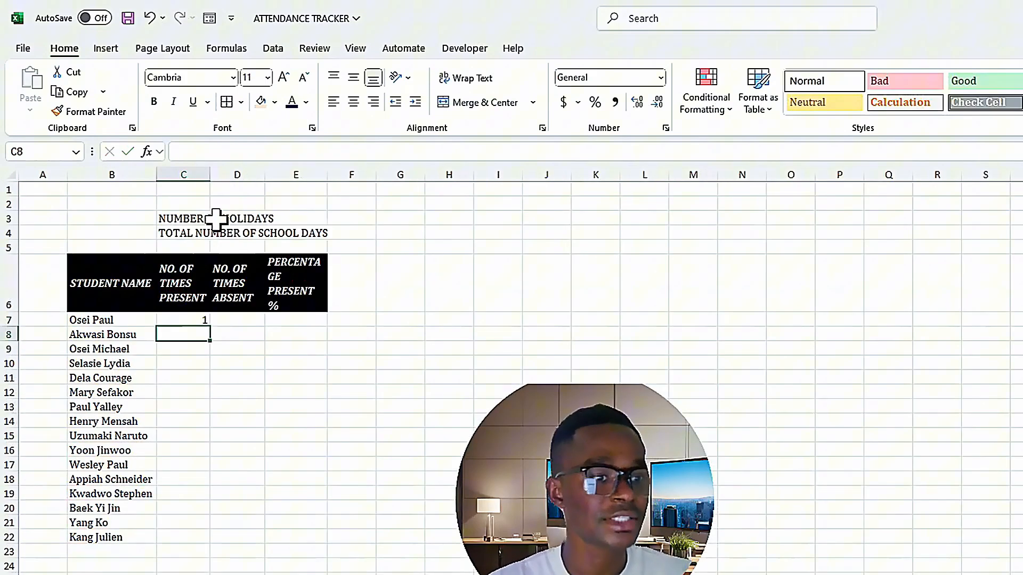
pyautogui.click(192, 320)
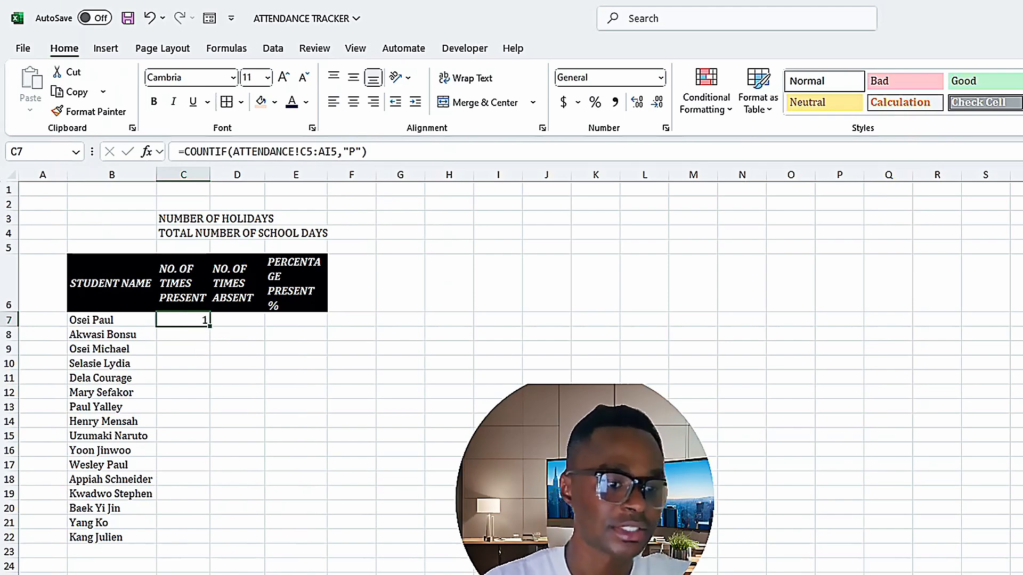
# Step: Fill the present-count formula from C7 down to C22 and check the row references in the copied formulas
pyautogui.hotkey('ctrl', 'pageup')
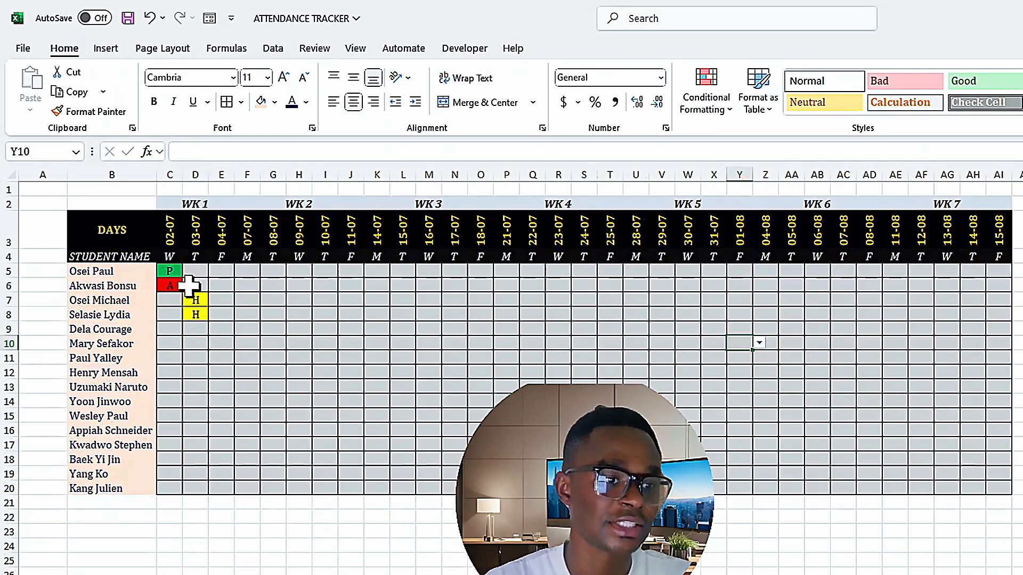
pyautogui.hotkey('ctrl', 'pagedown')
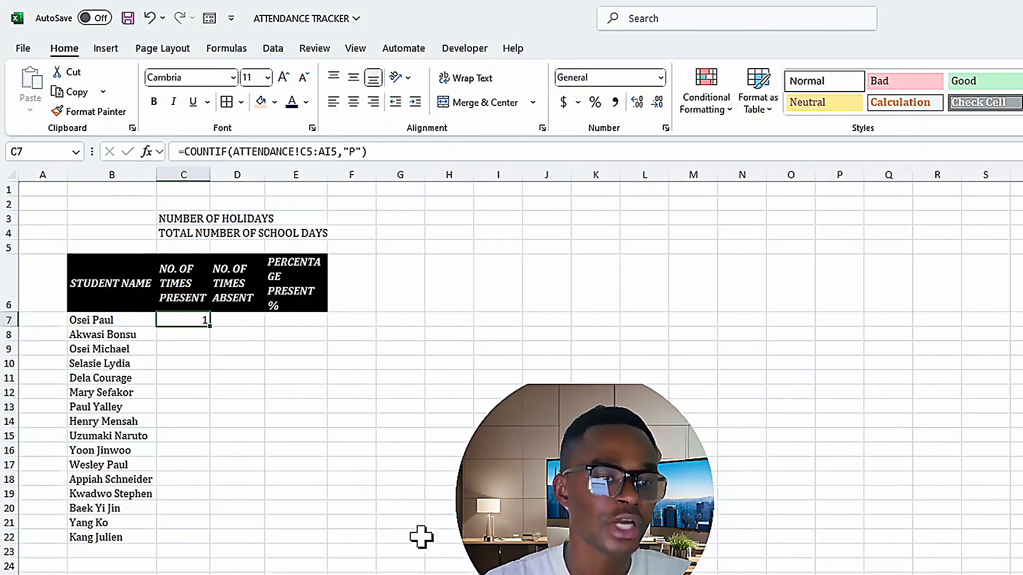
pyautogui.moveTo(213, 328); pyautogui.dragTo(213, 542)
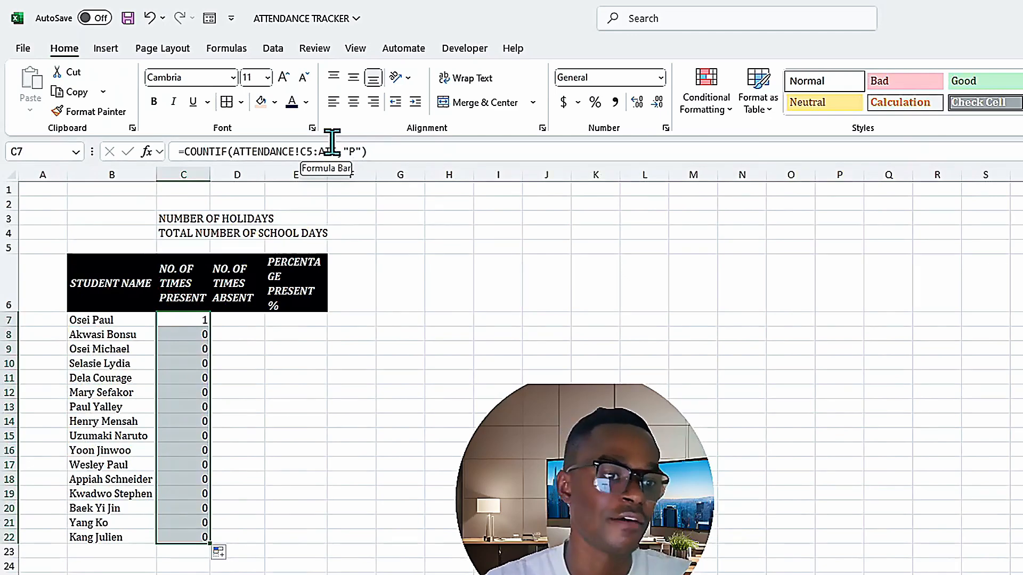
pyautogui.click(186, 349)
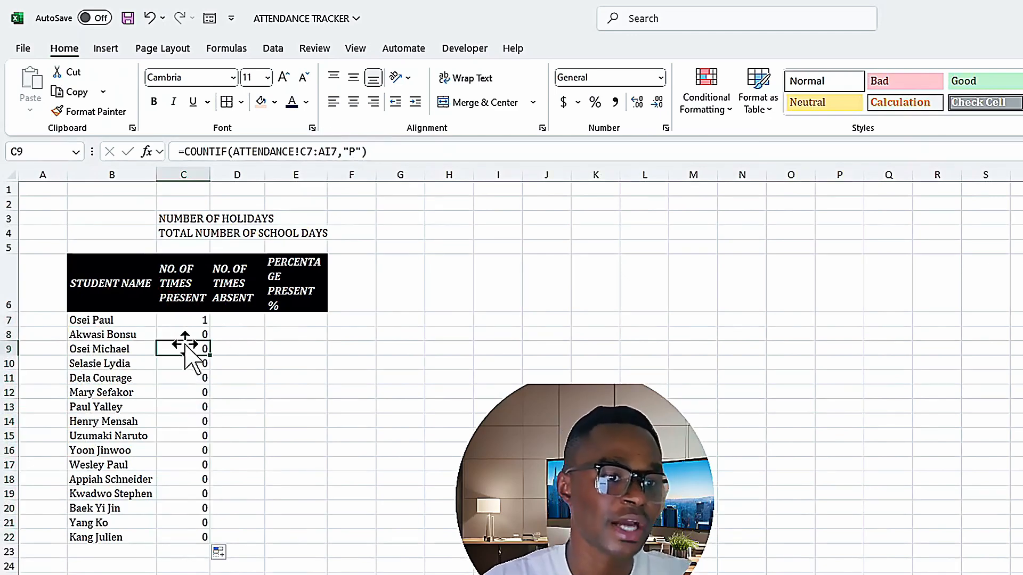
pyautogui.click(189, 378)
pyautogui.click(191, 406)
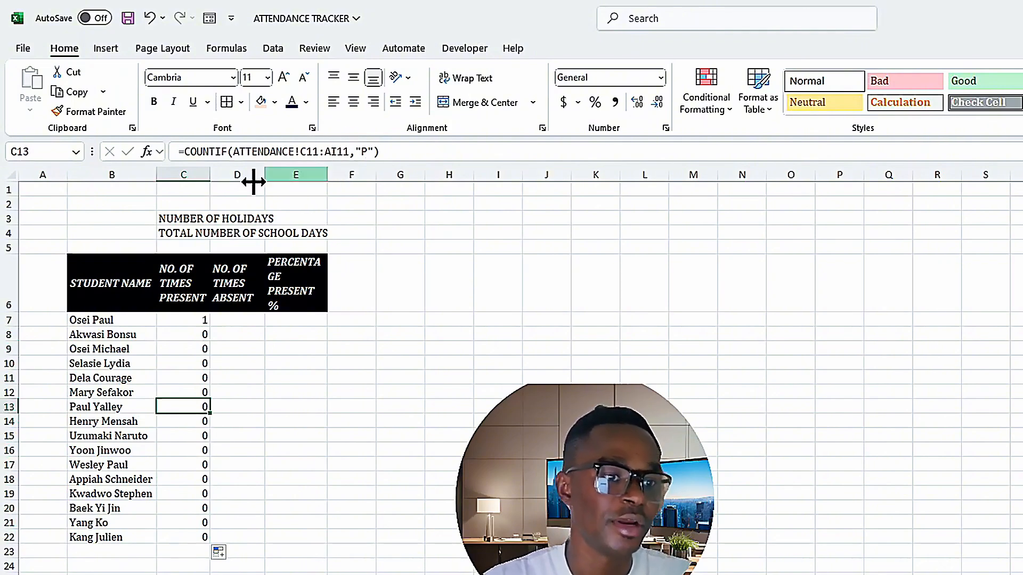
pyautogui.click(193, 420)
pyautogui.click(192, 451)
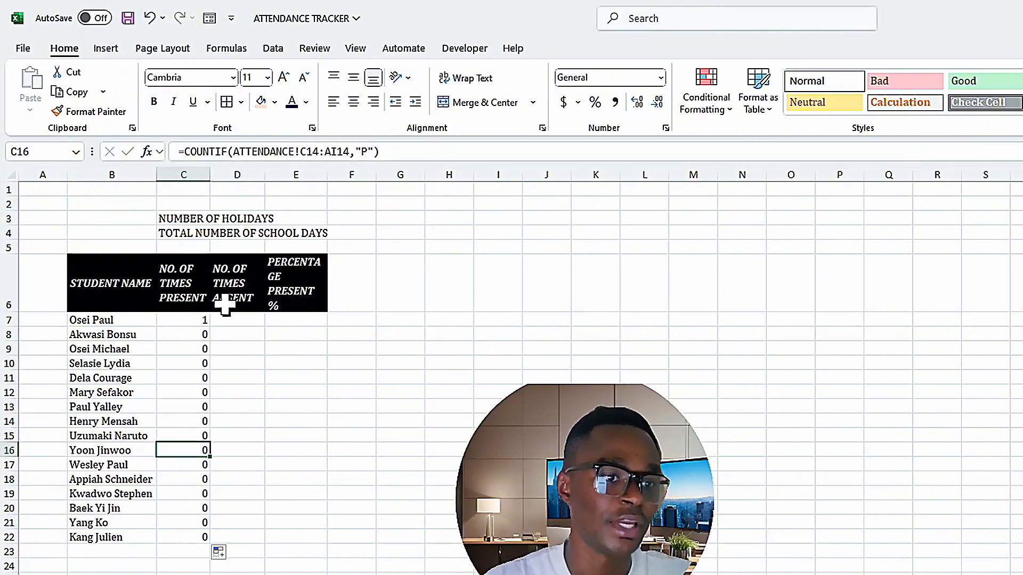
pyautogui.click(196, 478)
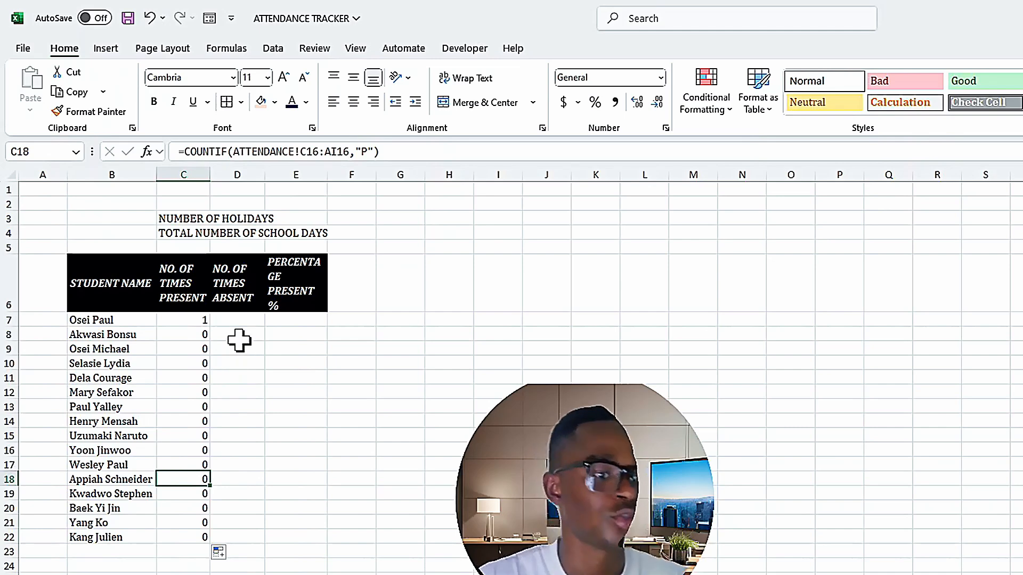
# Step: Copy the COUNTIF formula text from C7 into D7 with its references to ATTENDANCE!C5:AI5 intact
pyautogui.click(232, 320)
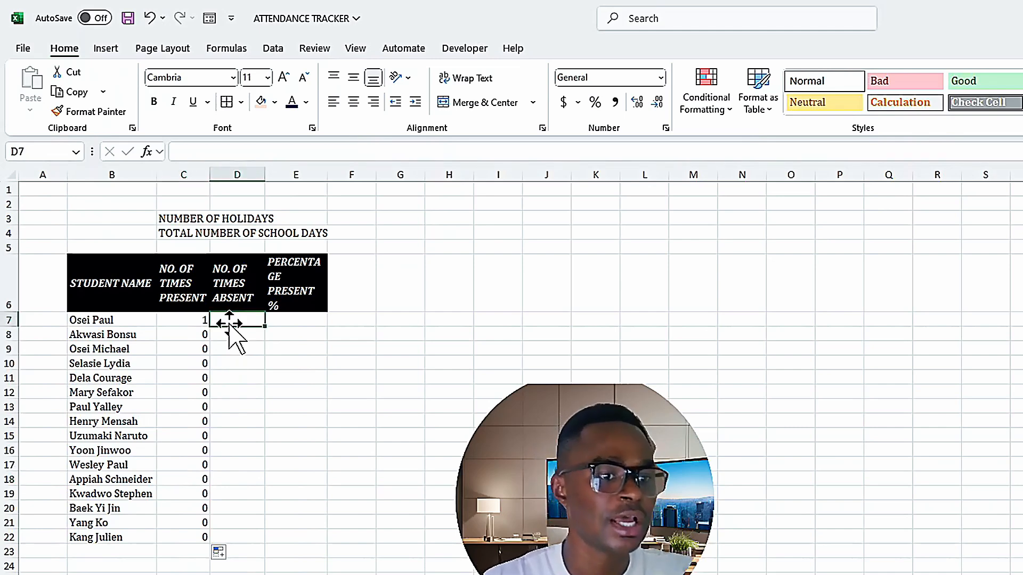
pyautogui.click(177, 321)
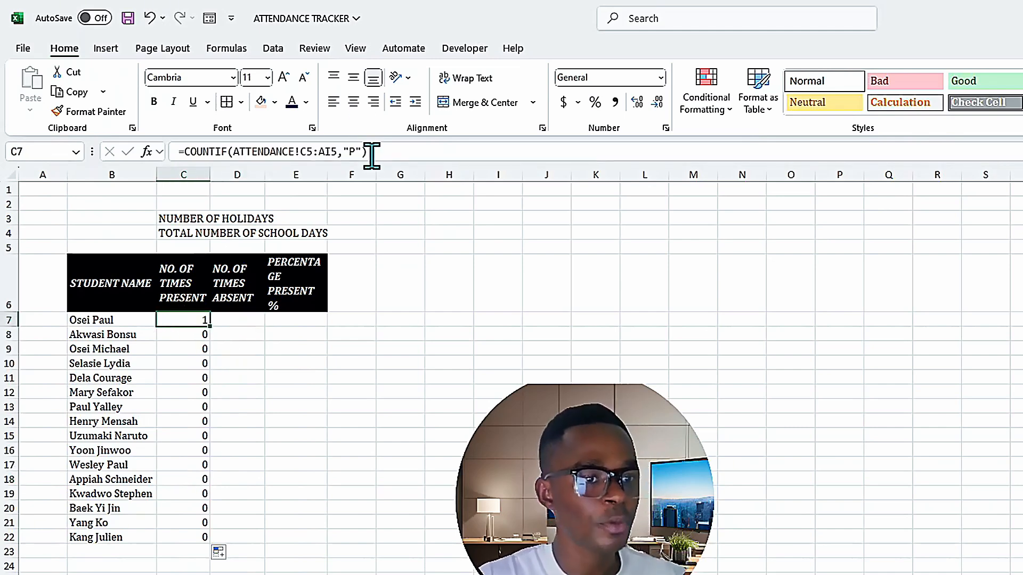
pyautogui.moveTo(372, 152); pyautogui.dragTo(179, 155)
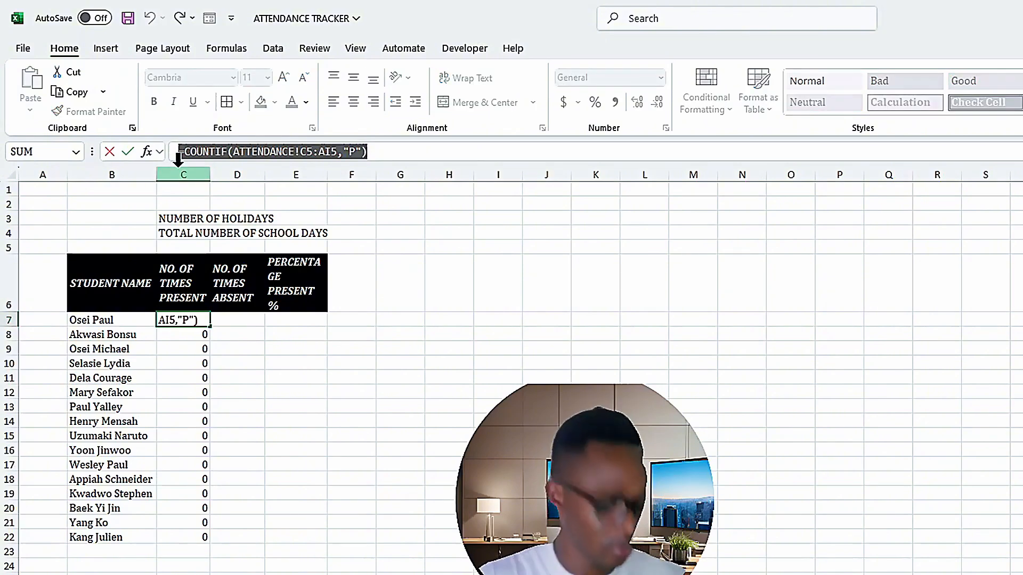
pyautogui.hotkey('ctrl', 'c')
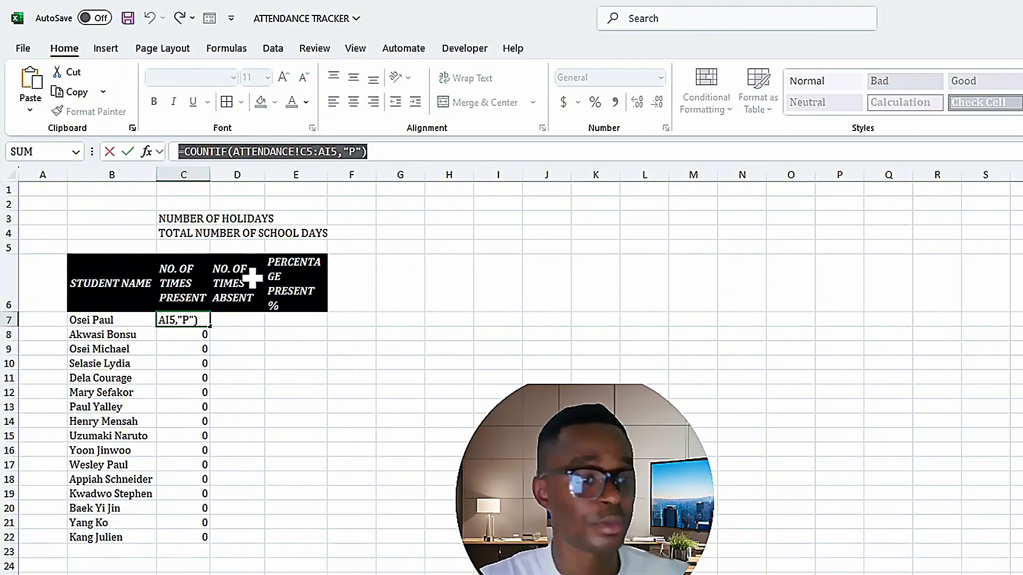
pyautogui.press('Escape')
pyautogui.click(240, 320)
pyautogui.hotkey('ctrl', 'v')
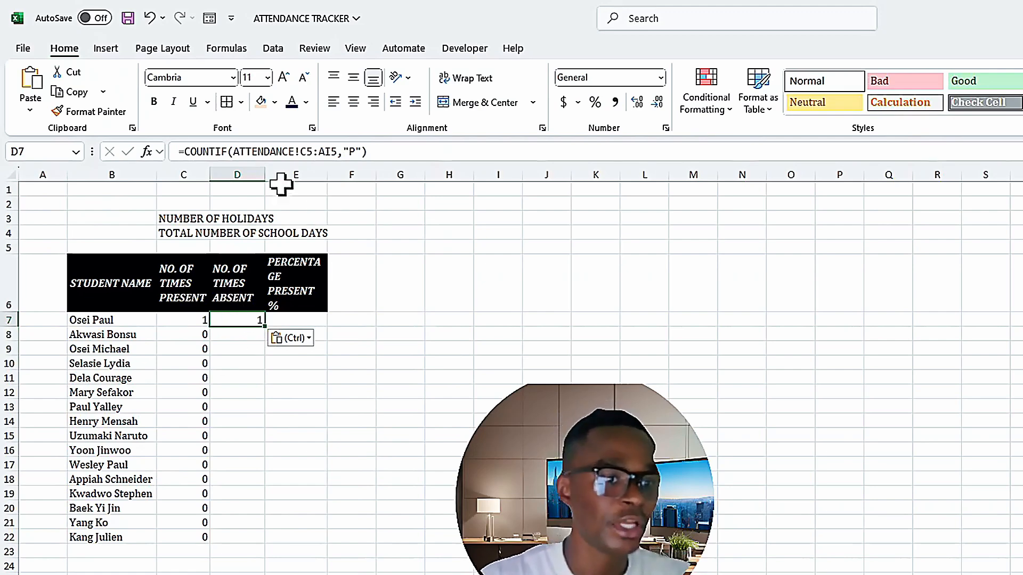
# Step: Change the COUNTIF criterion in D7 to "A" and fill the formula down to D22
pyautogui.click(354, 151)
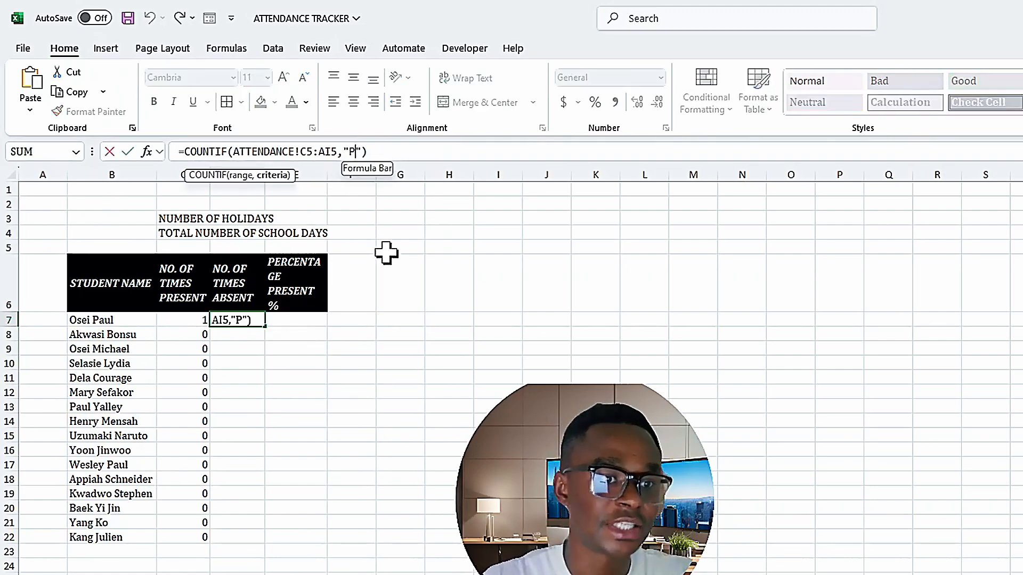
pyautogui.press('BackSpace')
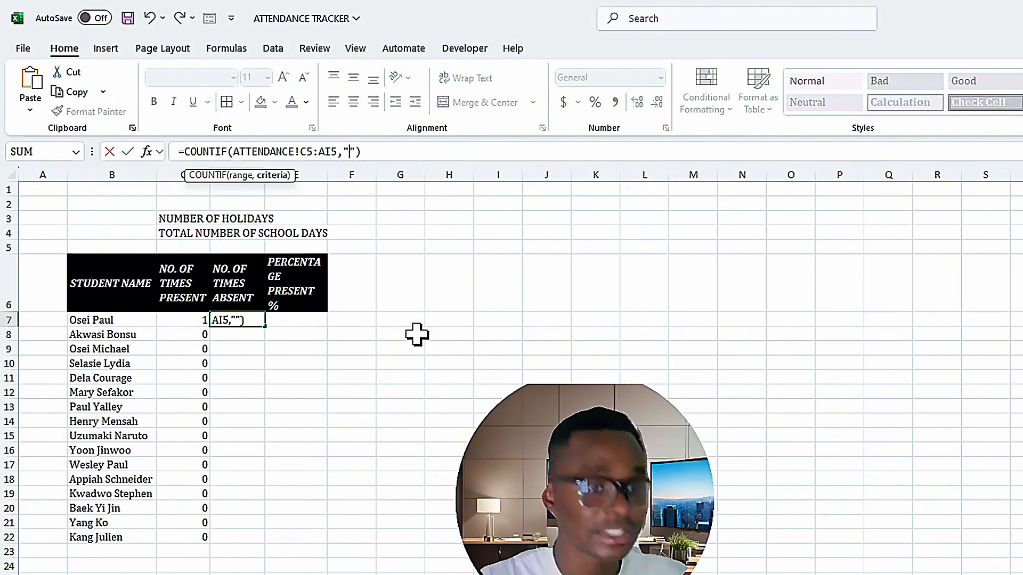
pyautogui.write('A')
pyautogui.press('Return')
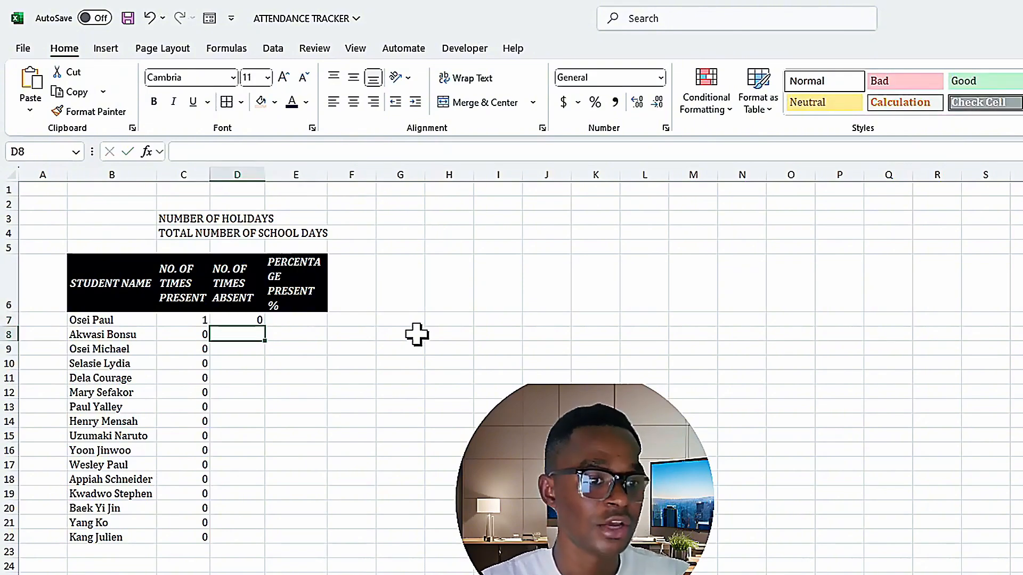
pyautogui.click(247, 322)
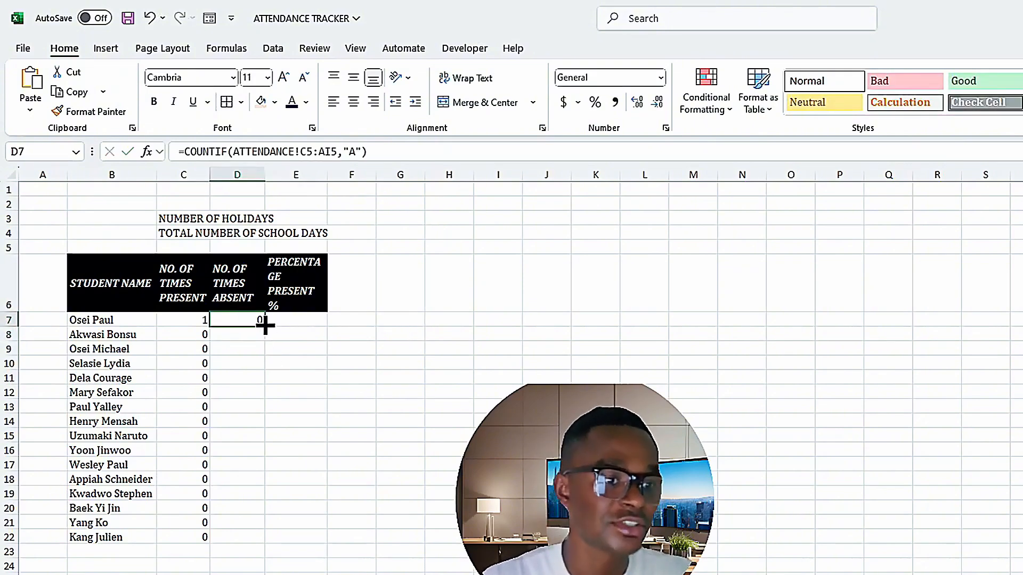
pyautogui.moveTo(265, 325); pyautogui.dragTo(268, 544)
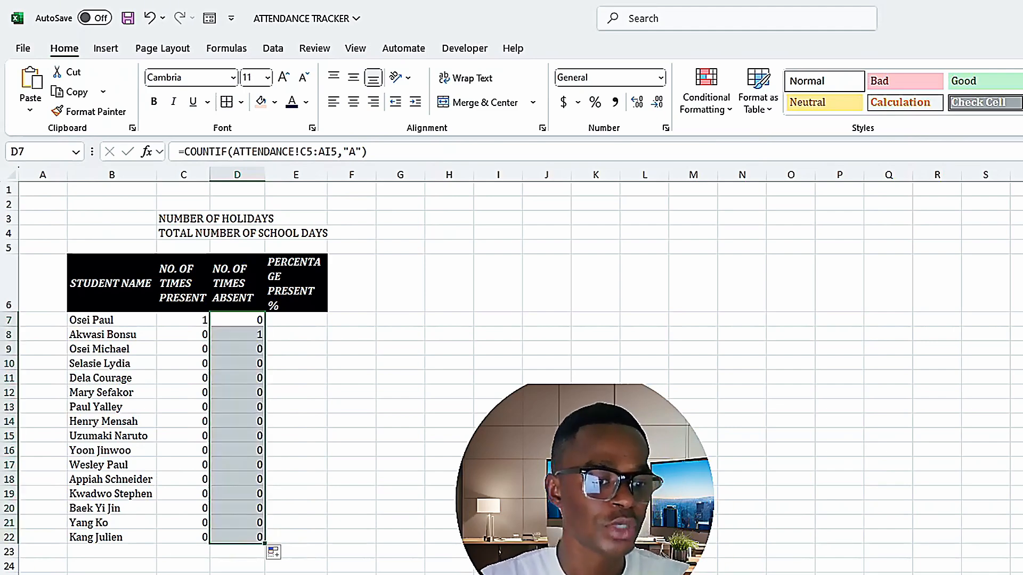
# Step: Complete the 02-07 column on the attendance sheet with P in C7:C16, A in C17:C19 and P in C20
pyautogui.hotkey('ctrl', 'pageup')
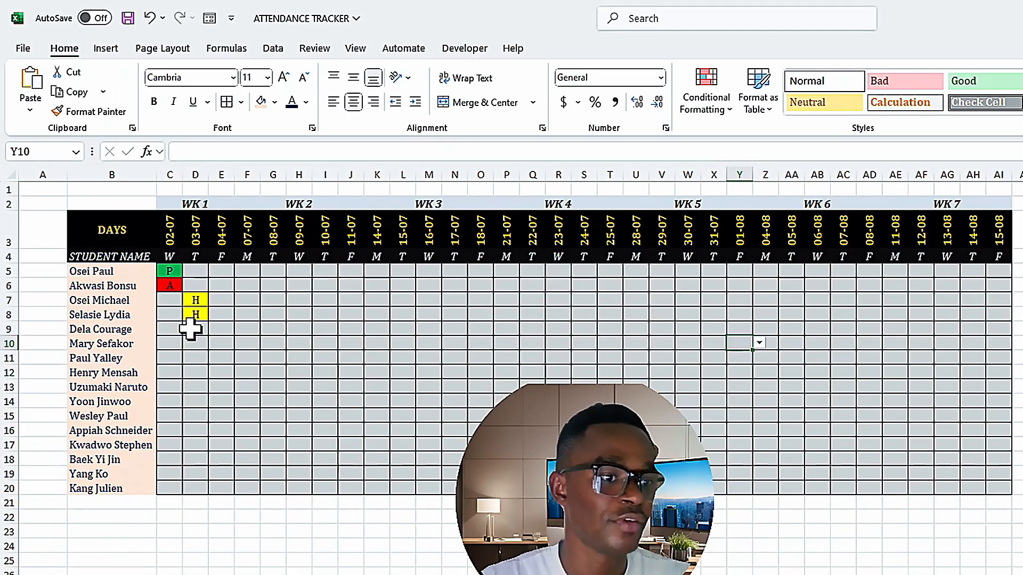
pyautogui.click(166, 301)
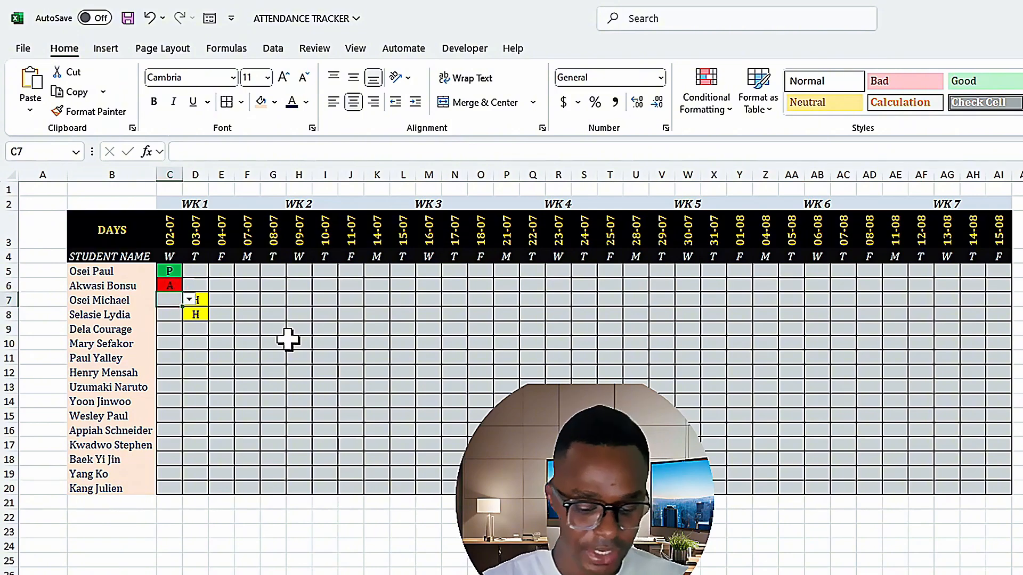
pyautogui.write('P')
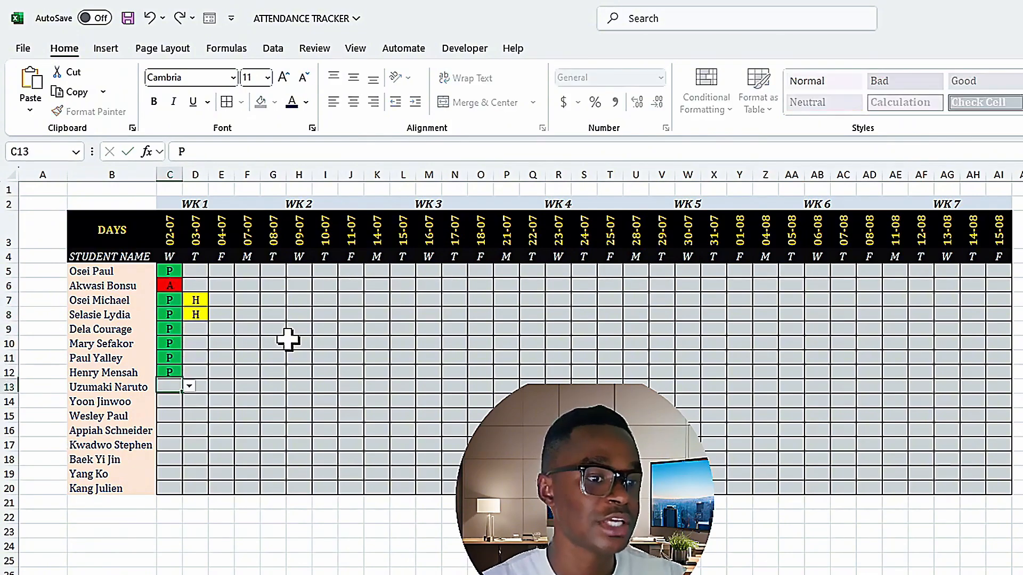
pyautogui.write(' P P P P P P P P P')
pyautogui.press('Return')
pyautogui.write('A')
pyautogui.press('Return')
pyautogui.write('A')
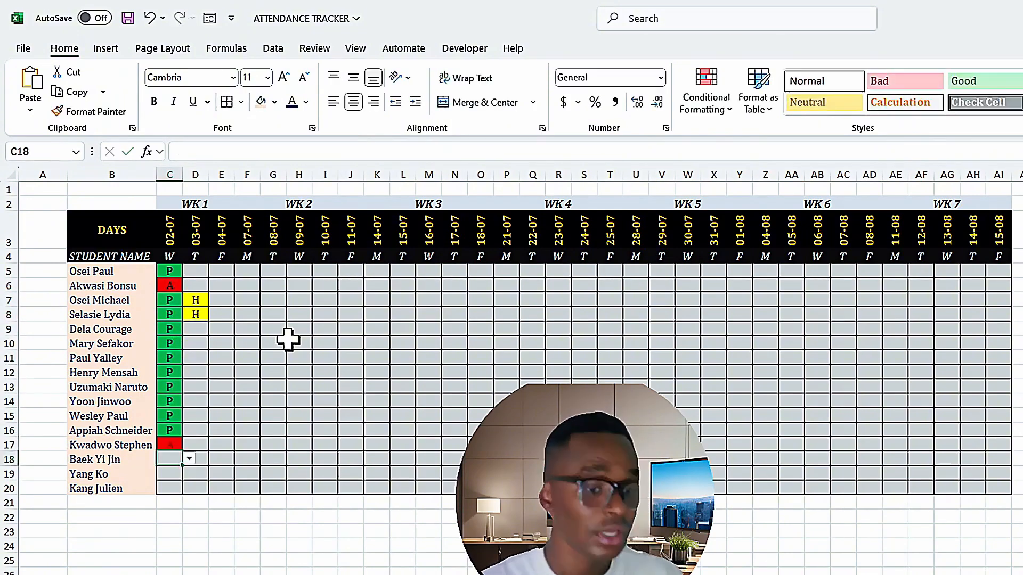
pyautogui.press('Return')
pyautogui.write('A')
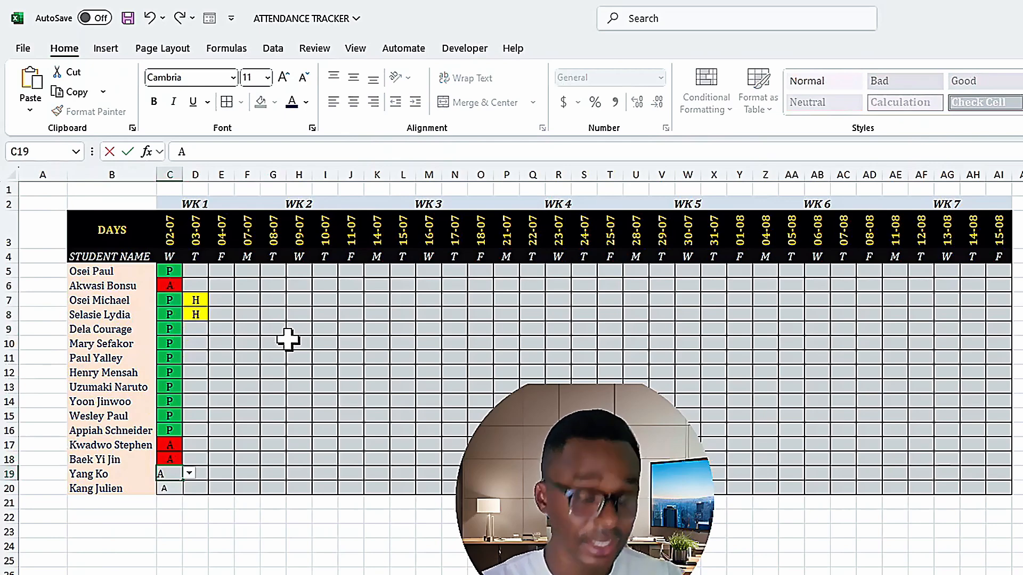
pyautogui.press('Return')
pyautogui.write('P')
pyautogui.press('Return')
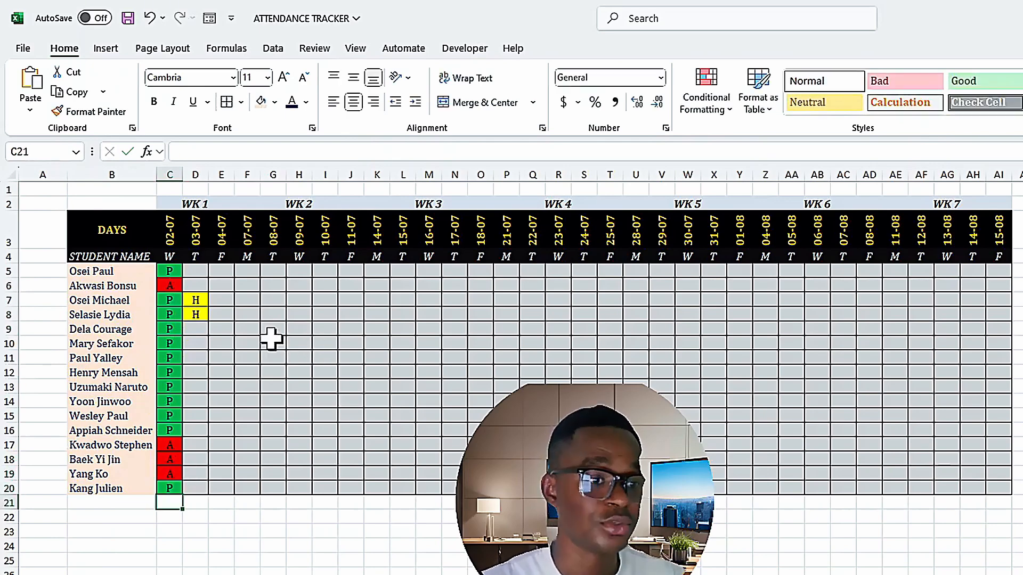
# Step: Mark the 03-07 attendance column with P in D5:D16, A in D17:D19 and P in D20
pyautogui.click(194, 270)
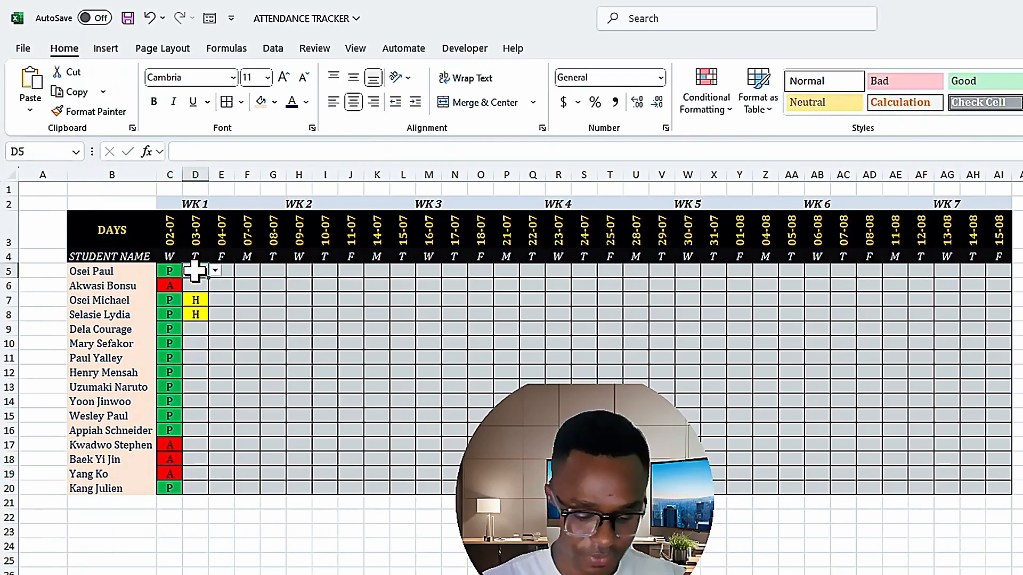
pyautogui.write('P')
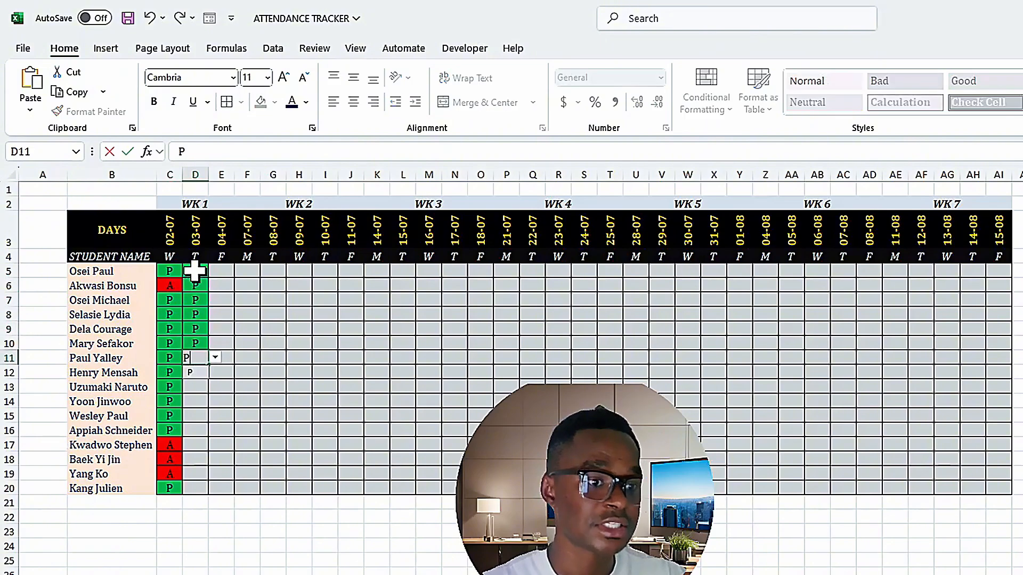
pyautogui.write(' P P P P P P P P P')
pyautogui.press('Return')
pyautogui.write('P')
pyautogui.press('Return')
pyautogui.write('P')
pyautogui.press('Return')
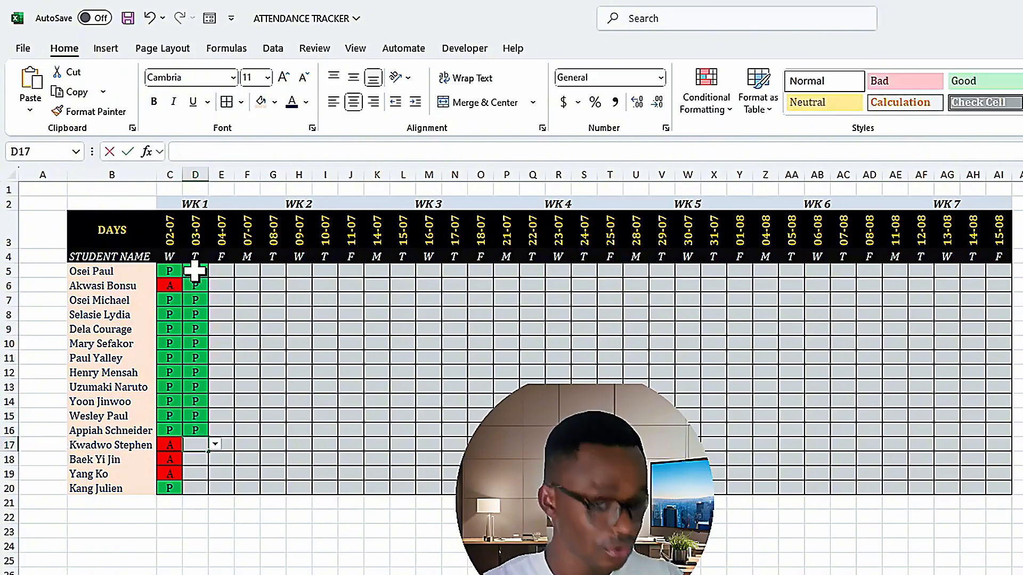
pyautogui.write('A')
pyautogui.press('Return')
pyautogui.write('A')
pyautogui.press('Return')
pyautogui.write('A')
pyautogui.press('Return')
pyautogui.press('Return')
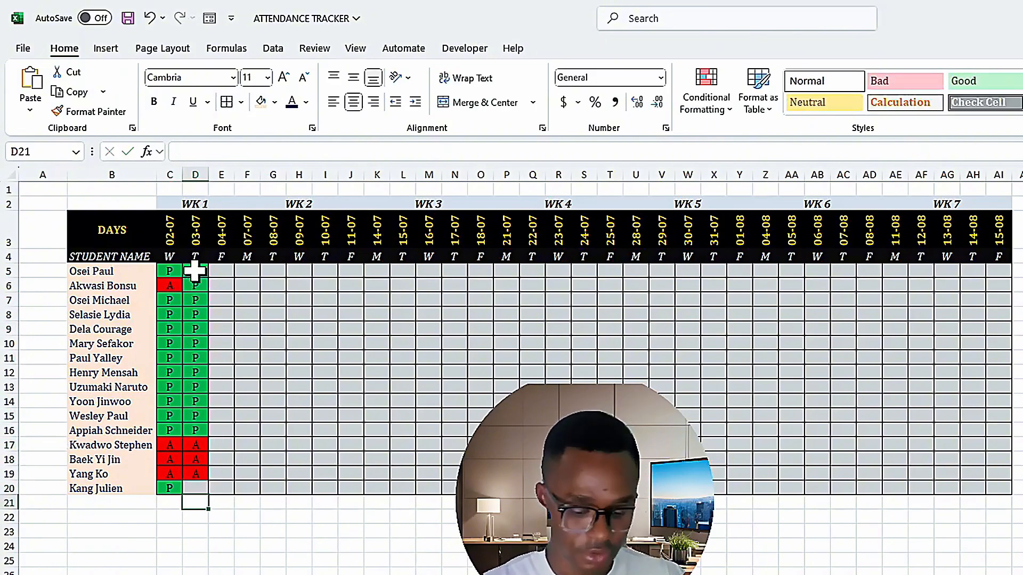
pyautogui.press('Up')
pyautogui.write('P')
pyautogui.press('Return')
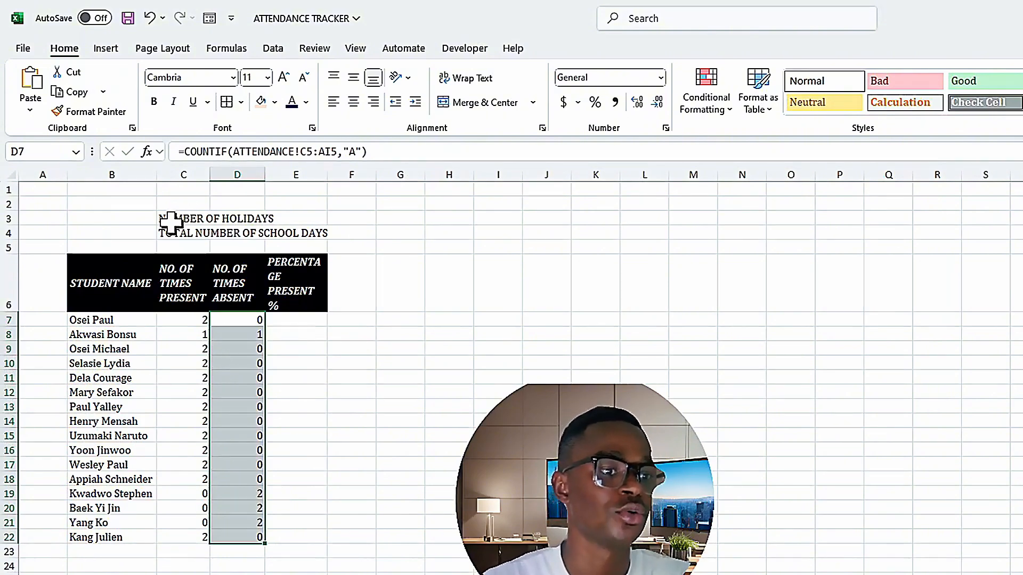
# Step: Count the holidays in F3 of the summary sheet with =COUNTIF(ATTENDANCE!C5:AI5,"H"), reusing the absence formula from D7
pyautogui.click(349, 216)
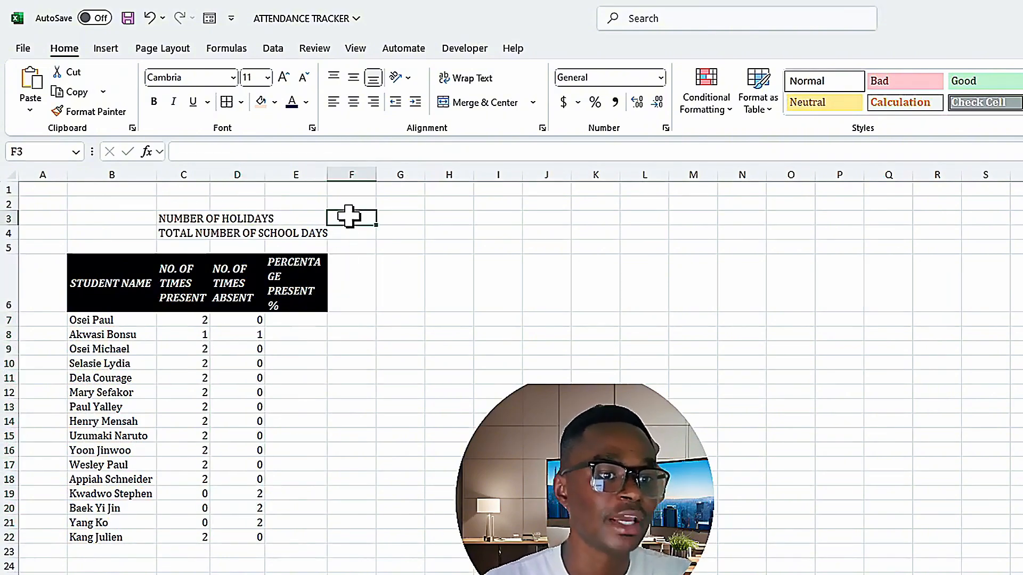
pyautogui.click(255, 320)
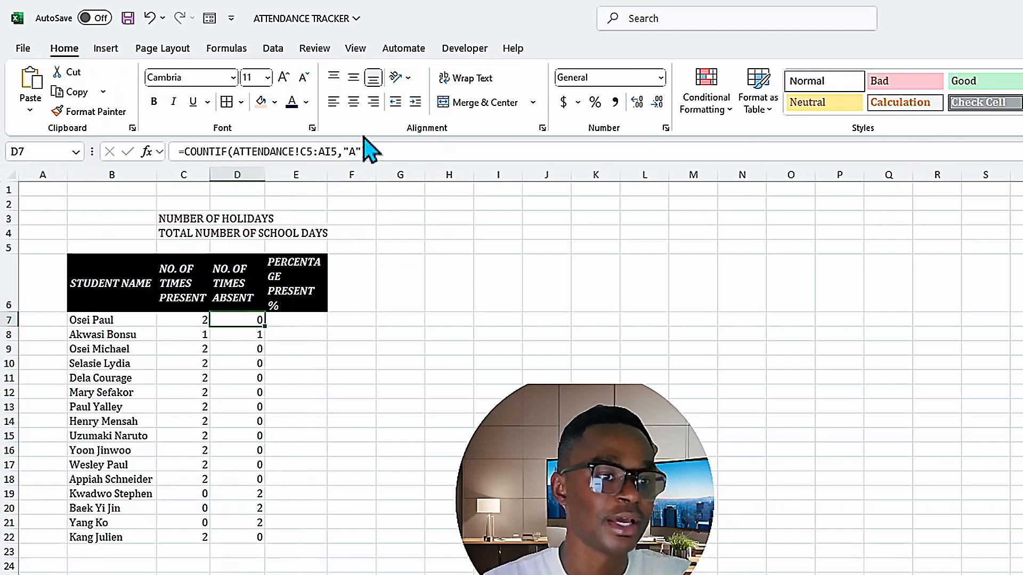
pyautogui.moveTo(381, 152); pyautogui.dragTo(174, 166)
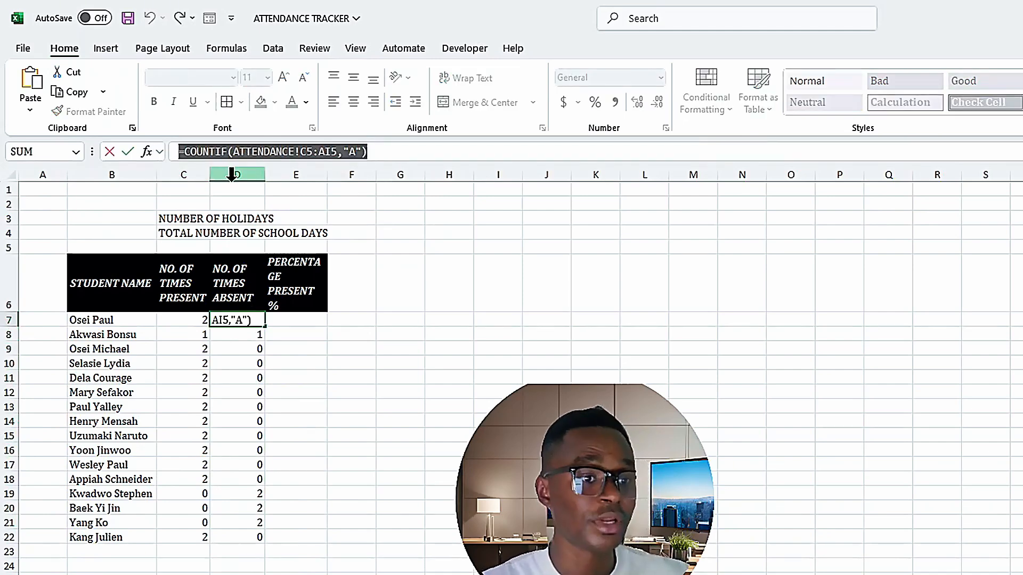
pyautogui.press('Escape')
pyautogui.rightClick(356, 217)
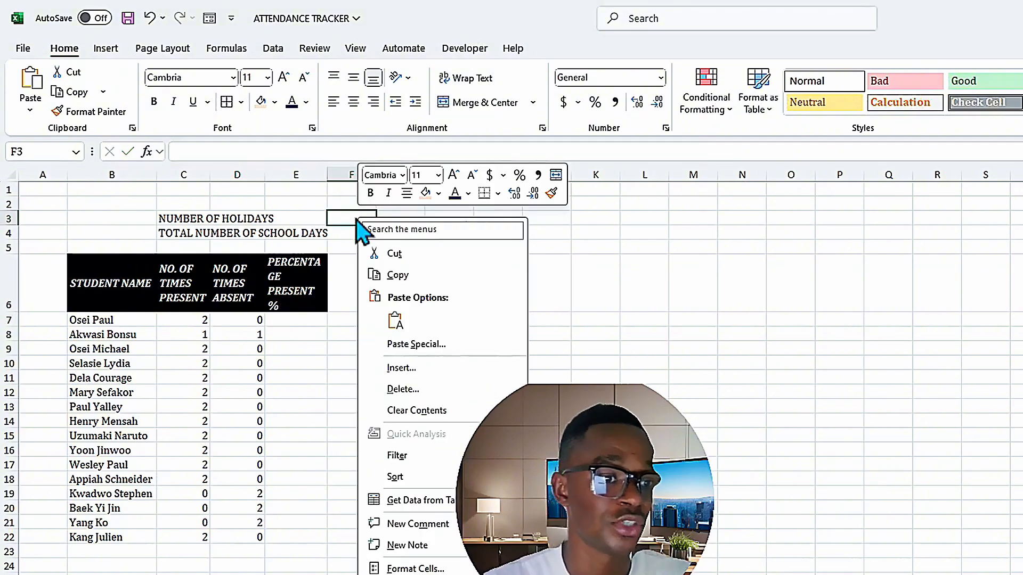
pyautogui.click(395, 321)
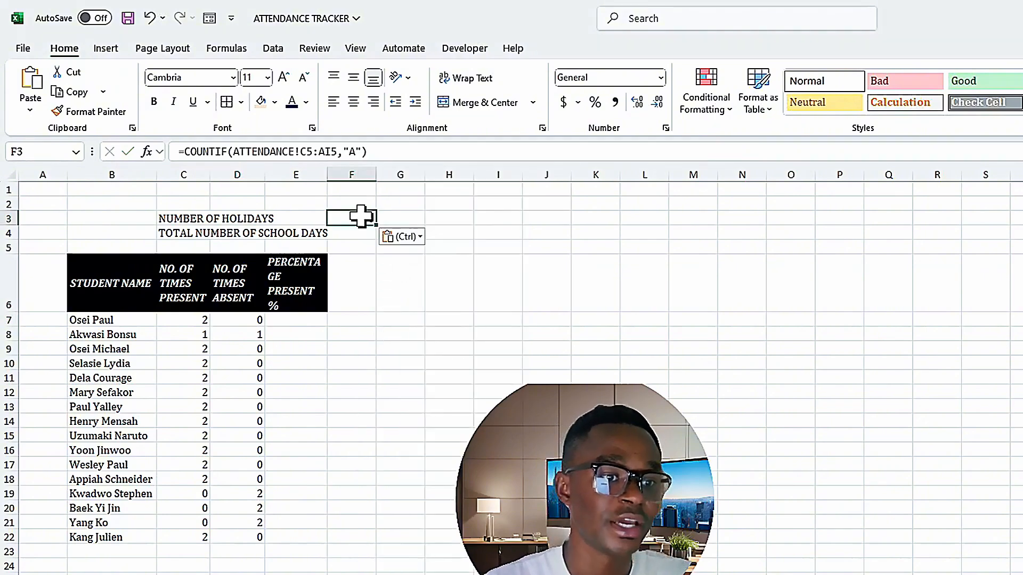
pyautogui.click(354, 152)
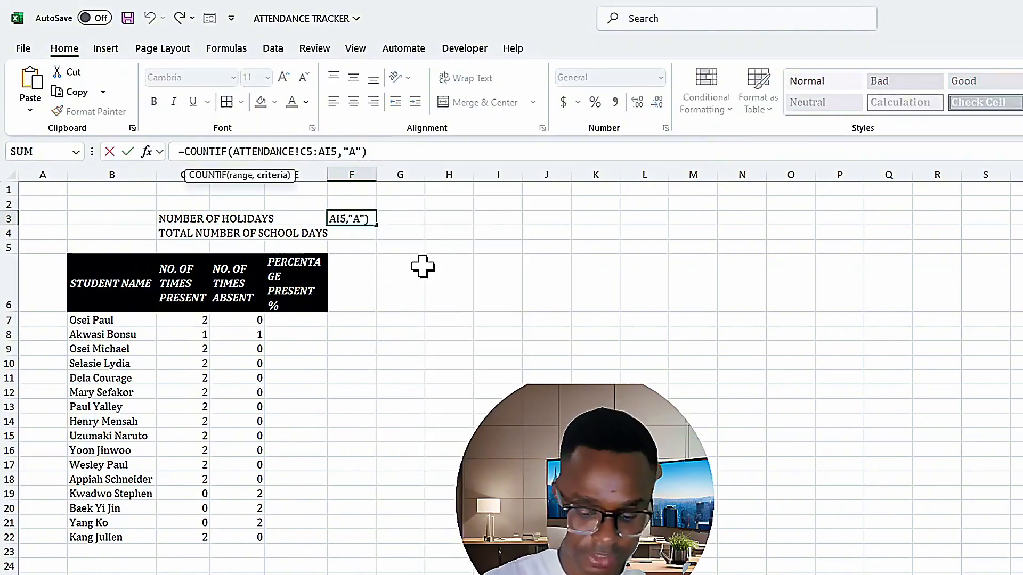
pyautogui.press('BackSpace')
pyautogui.write('H')
pyautogui.press('Return')
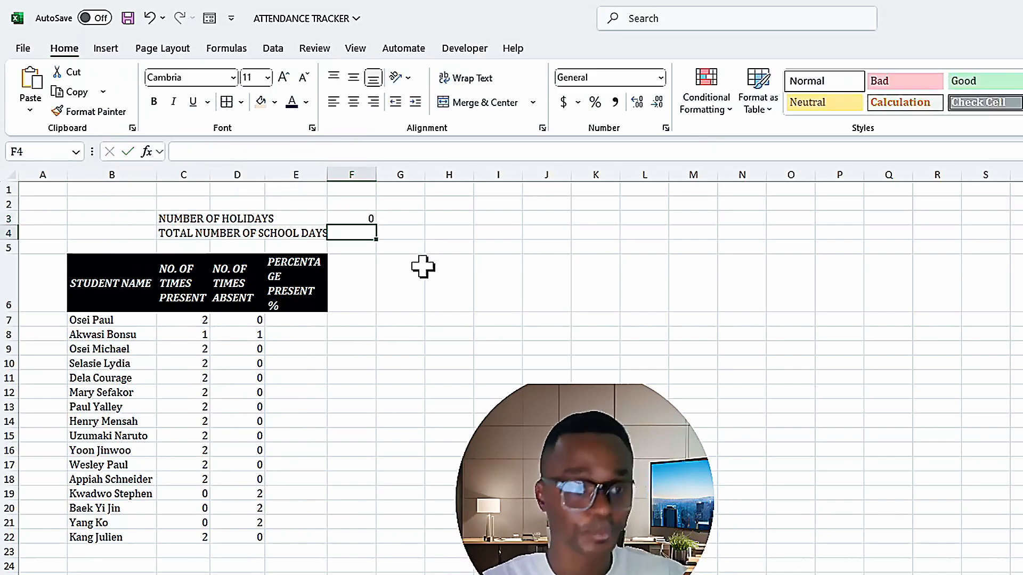
# Step: Calculate the total number of school days in F4 of the summary sheet with =COUNTA(ATTENDANCE!C5:AI5)-RECORDS!F3
pyautogui.click(343, 216)
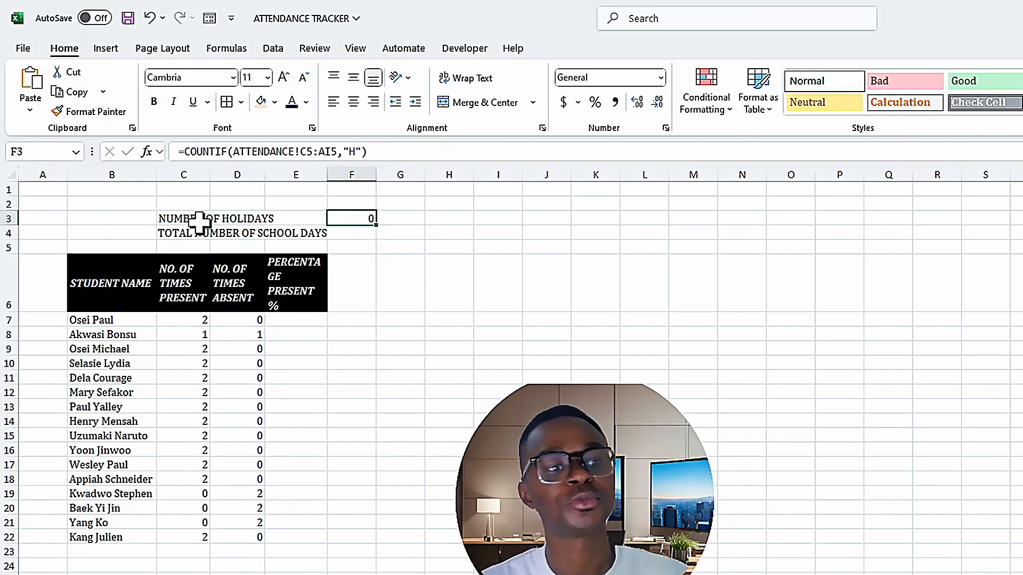
pyautogui.click(354, 233)
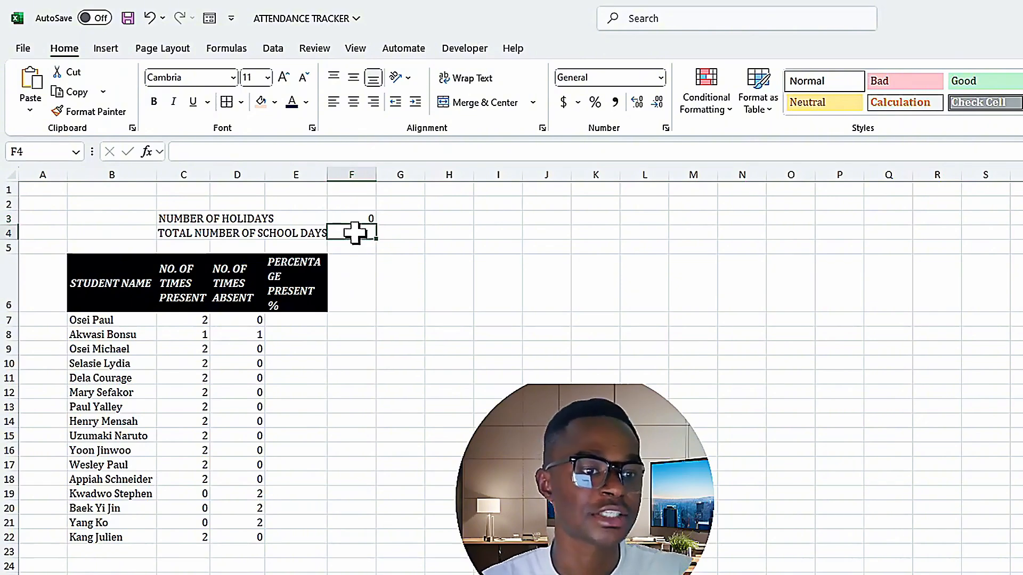
pyautogui.click(326, 151)
pyautogui.write('=')
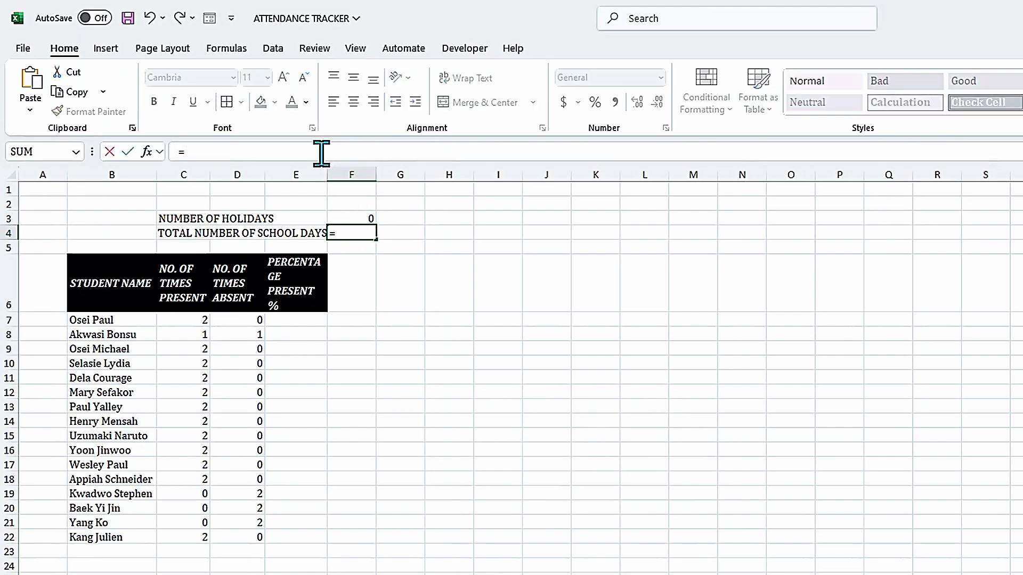
pyautogui.write('COUNT')
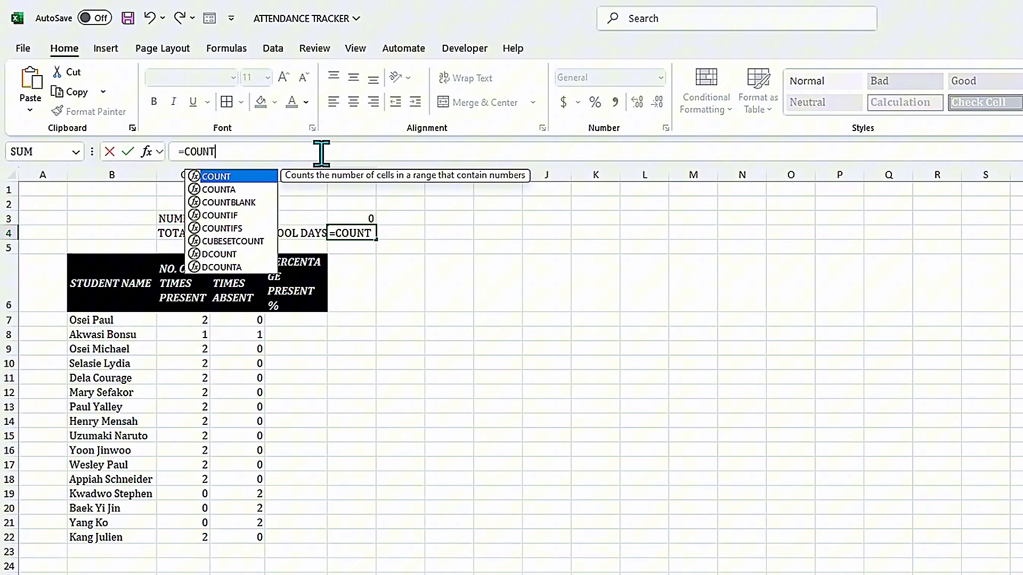
pyautogui.press('Down')
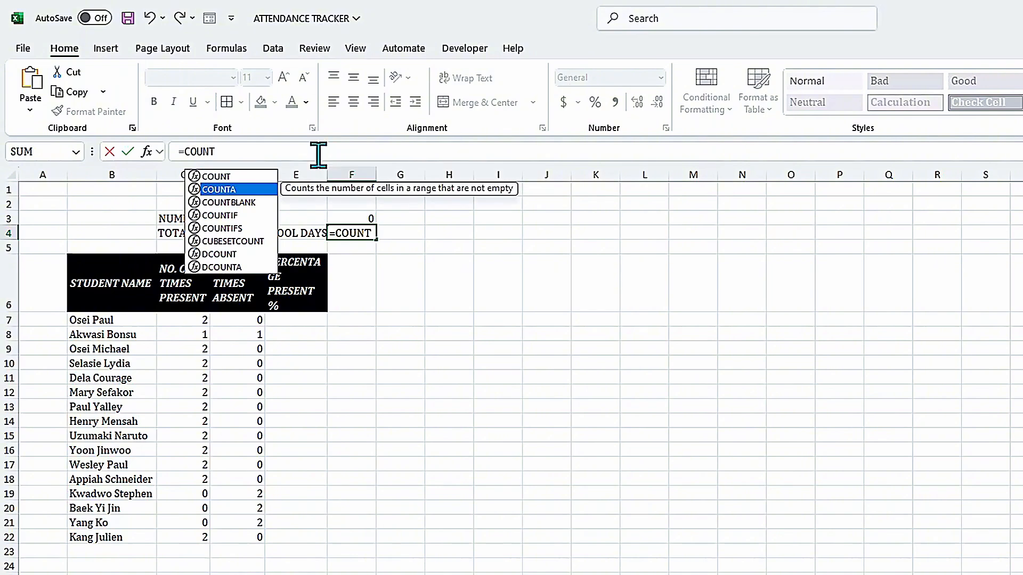
pyautogui.press('Tab')
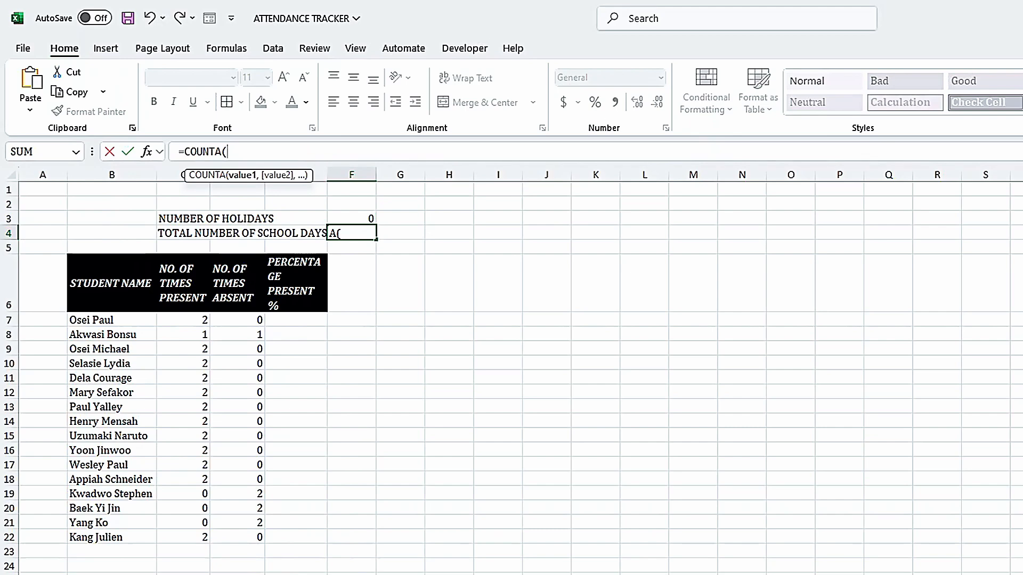
pyautogui.click(223, 574)
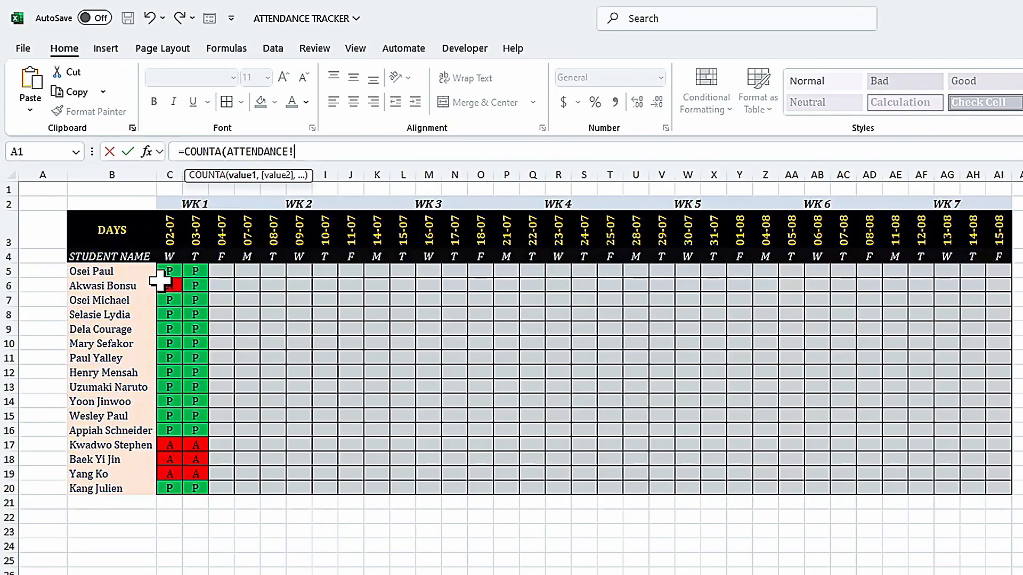
pyautogui.moveTo(169, 271); pyautogui.dragTo(994, 276)
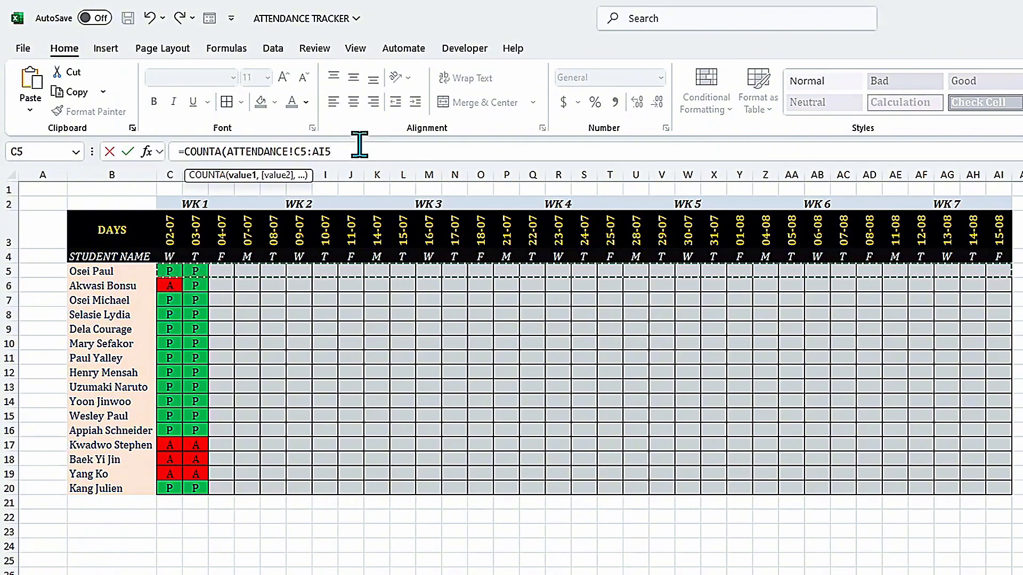
pyautogui.write(')-')
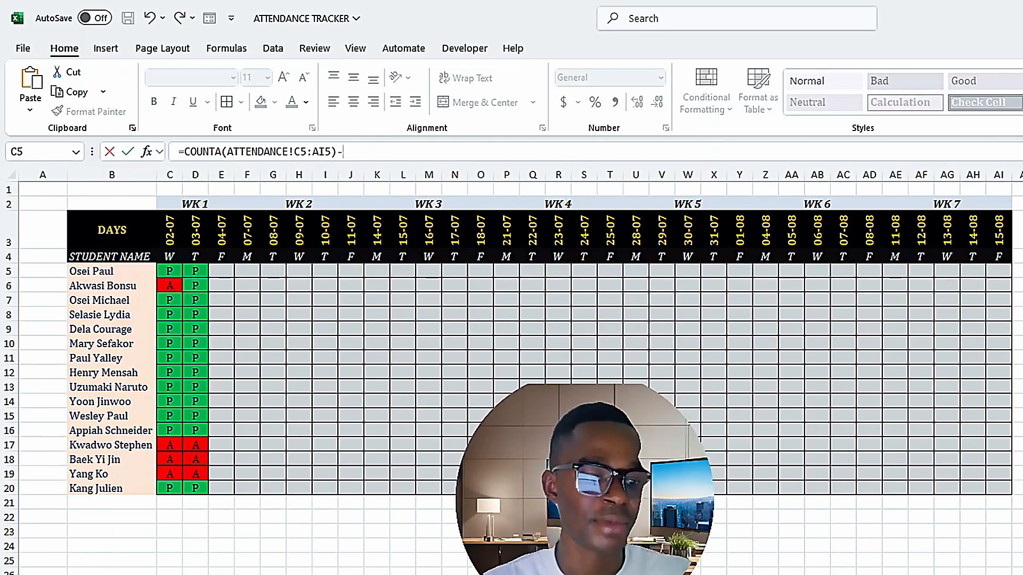
pyautogui.hotkey('ctrl', 'pagedown')
pyautogui.click(341, 216)
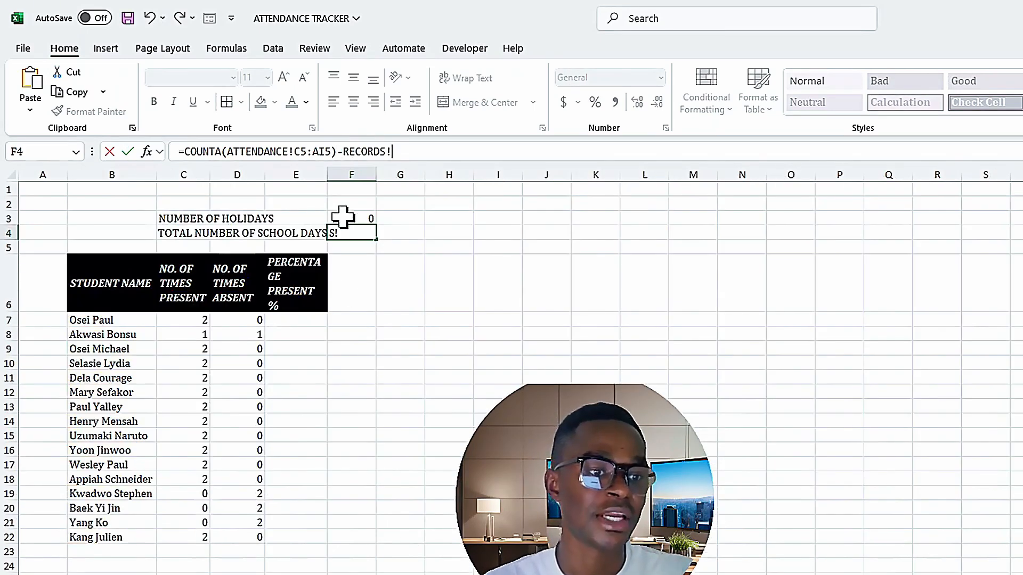
pyautogui.press('Return')
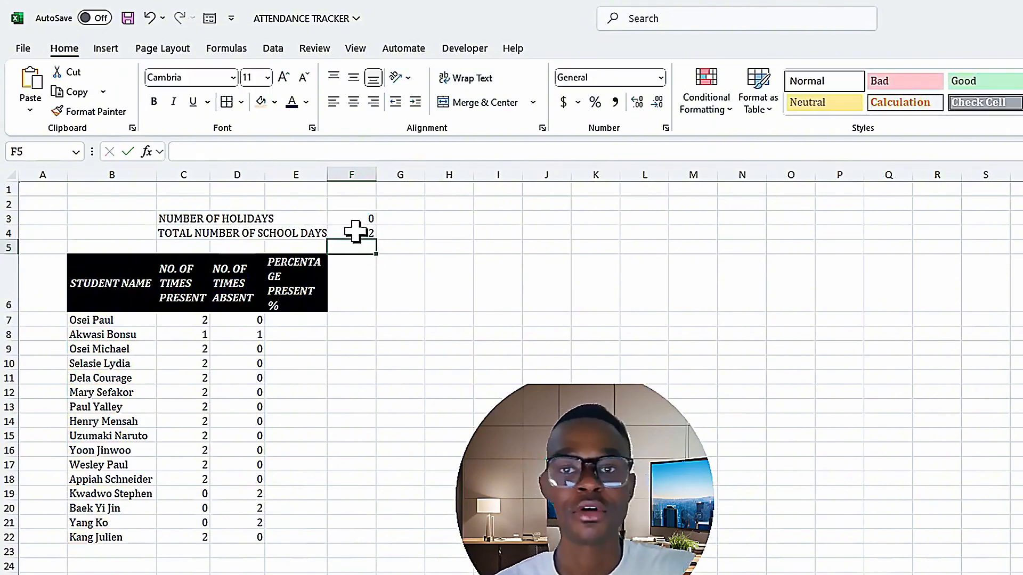
pyautogui.click(355, 230)
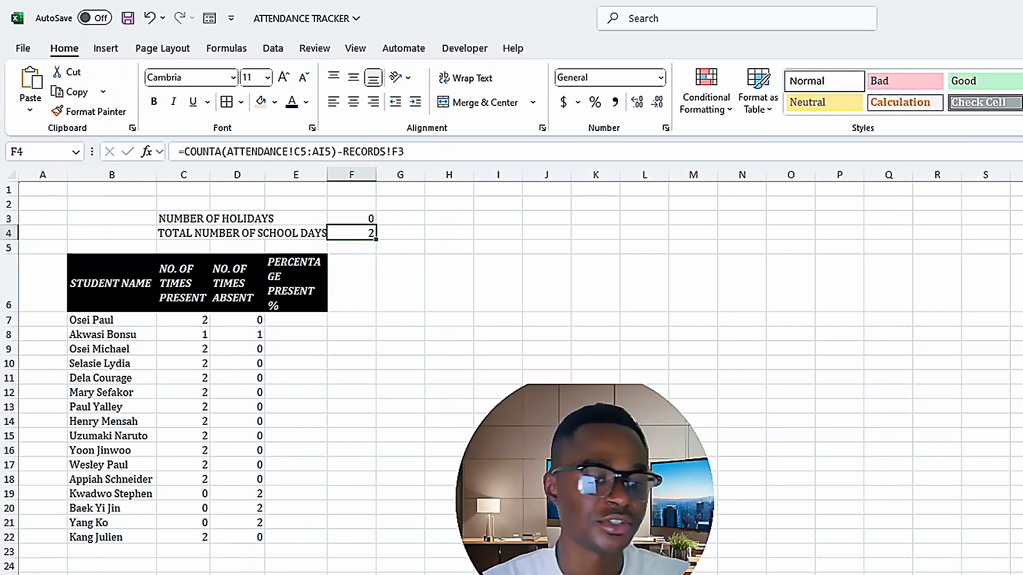
# Step: Mark every student present on 04-07 on the attendance sheet by entering P in E5:E20
pyautogui.click(159, 574)
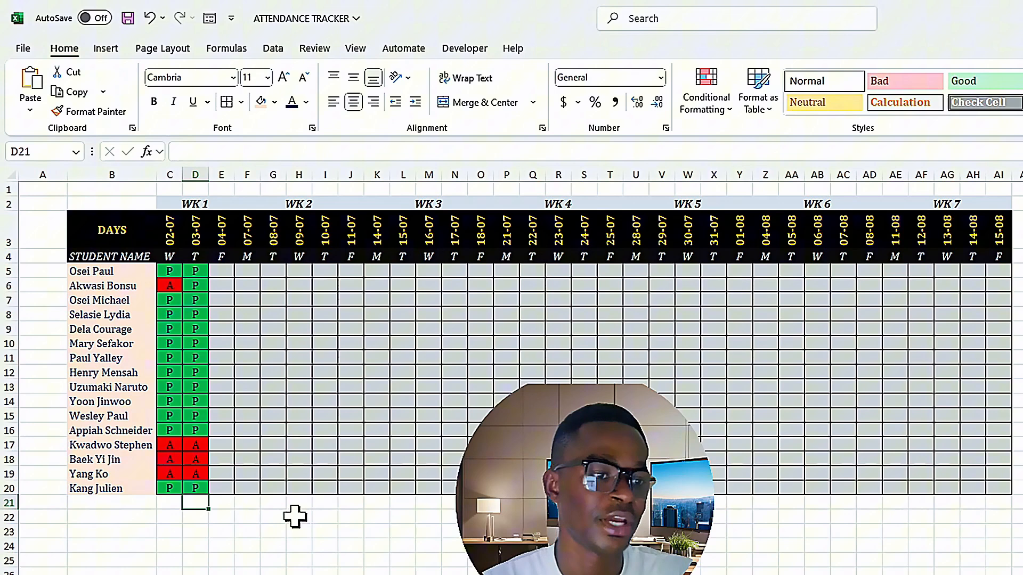
pyautogui.click(220, 274)
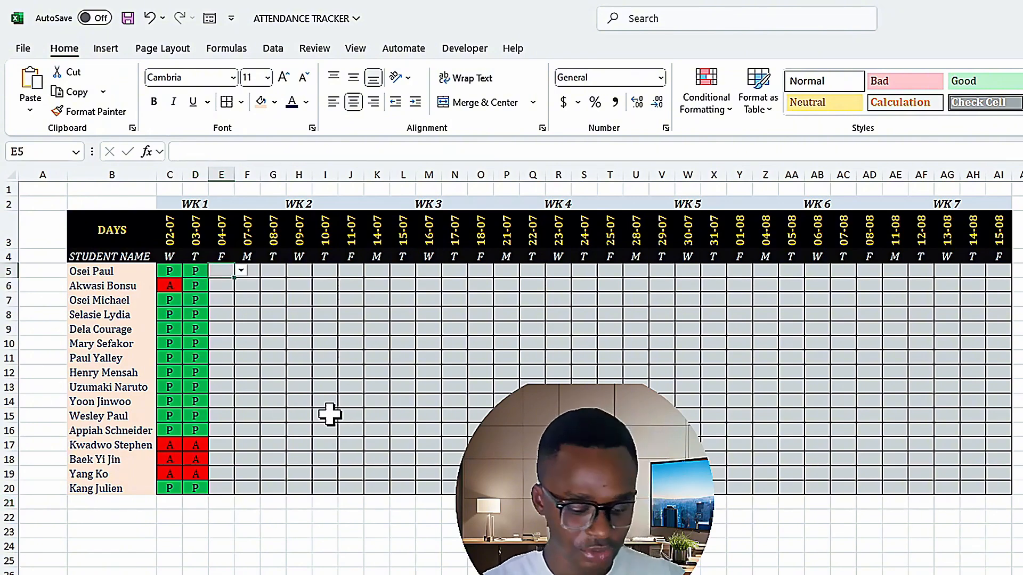
pyautogui.write('P')
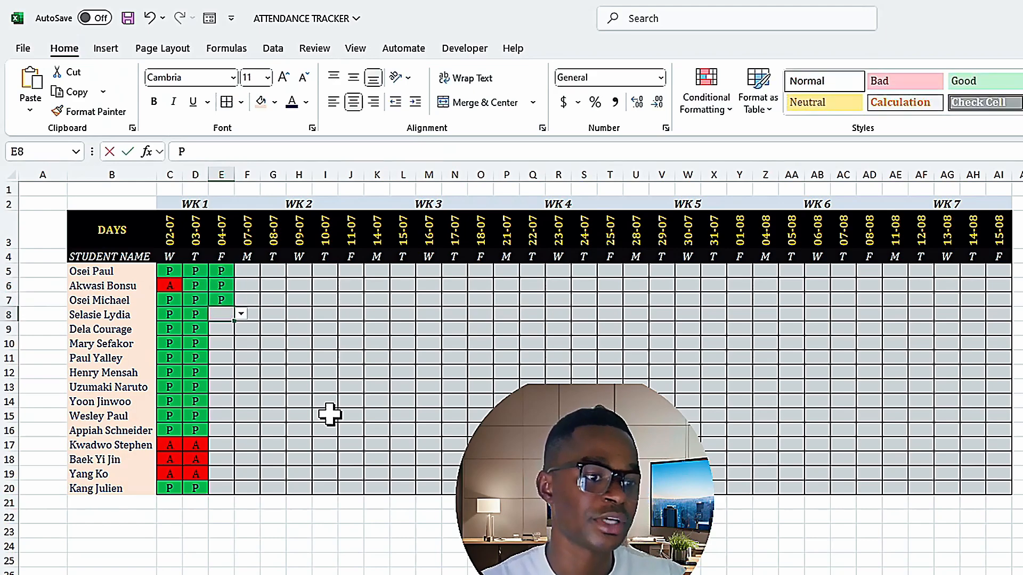
pyautogui.write(' P P P P P P P P')
pyautogui.press('Return')
pyautogui.write('P')
pyautogui.press('Return')
pyautogui.write('P')
pyautogui.press('Return')
pyautogui.write('P')
pyautogui.press('Return')
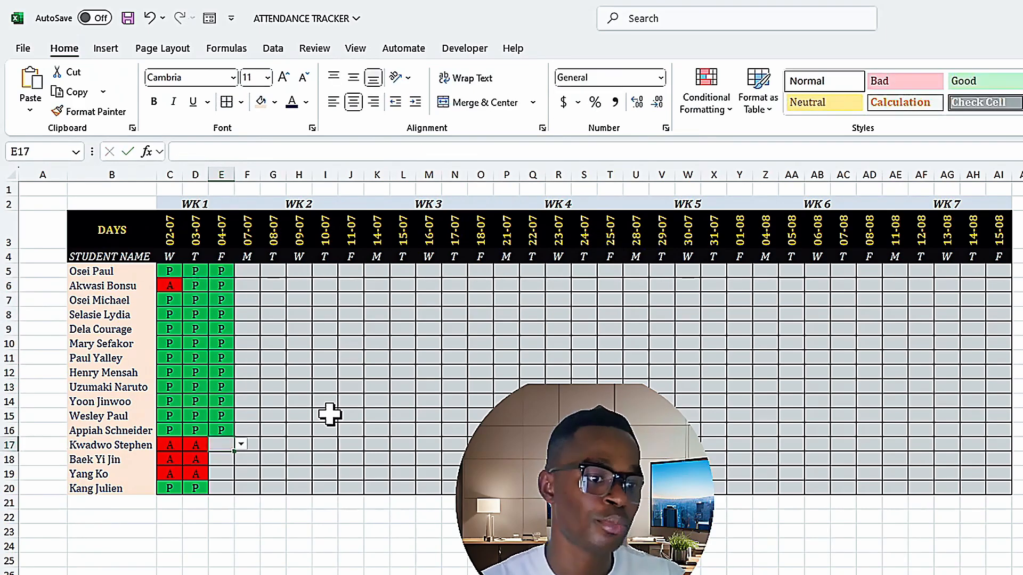
pyautogui.write('P P P')
pyautogui.press('Return')
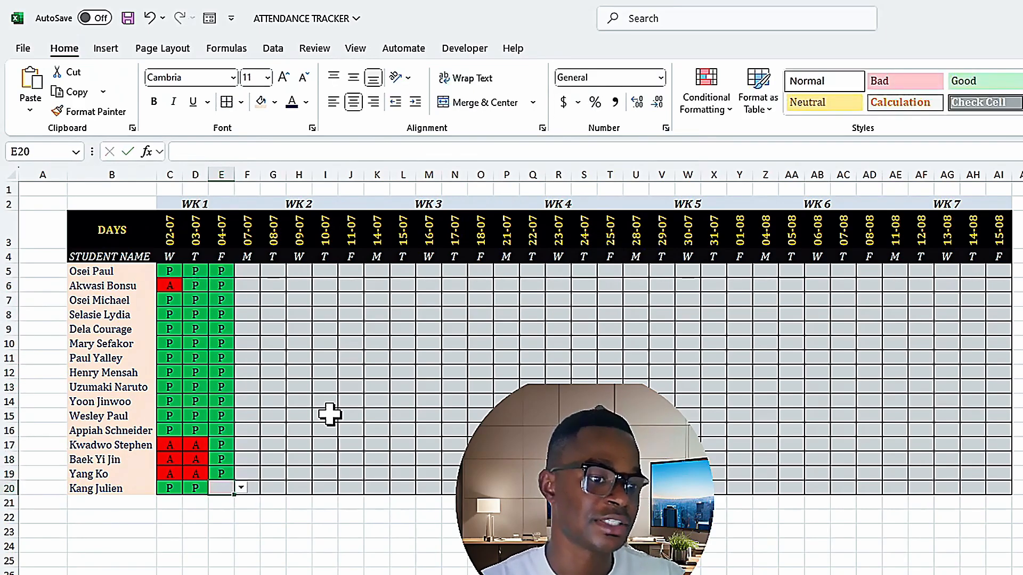
pyautogui.write('P')
pyautogui.press('Return')
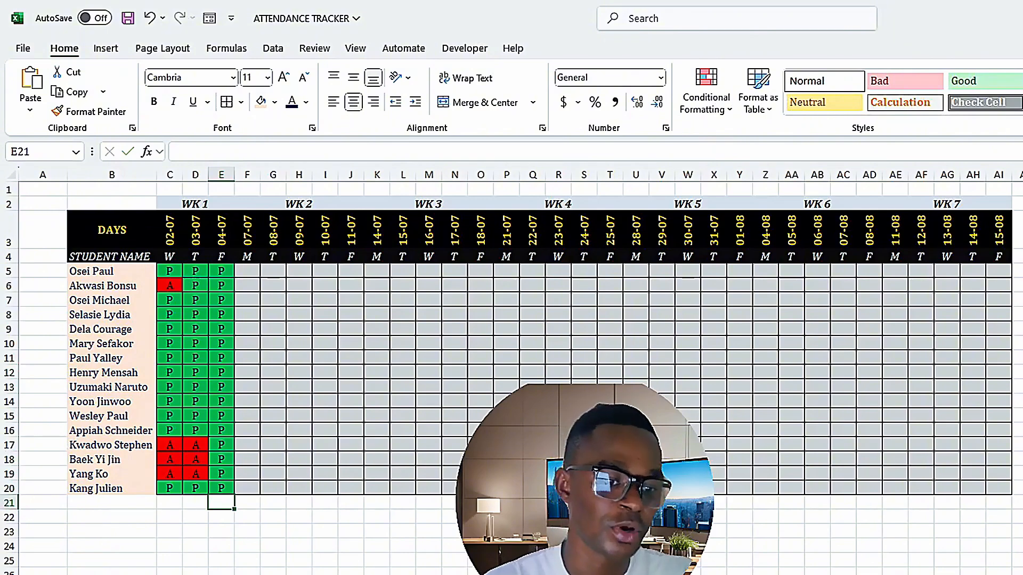
# Step: Calculate the first student's percentage present in E7 of the summary sheet with =C7/$F$4
pyautogui.hotkey('ctrl', 'pagedown')
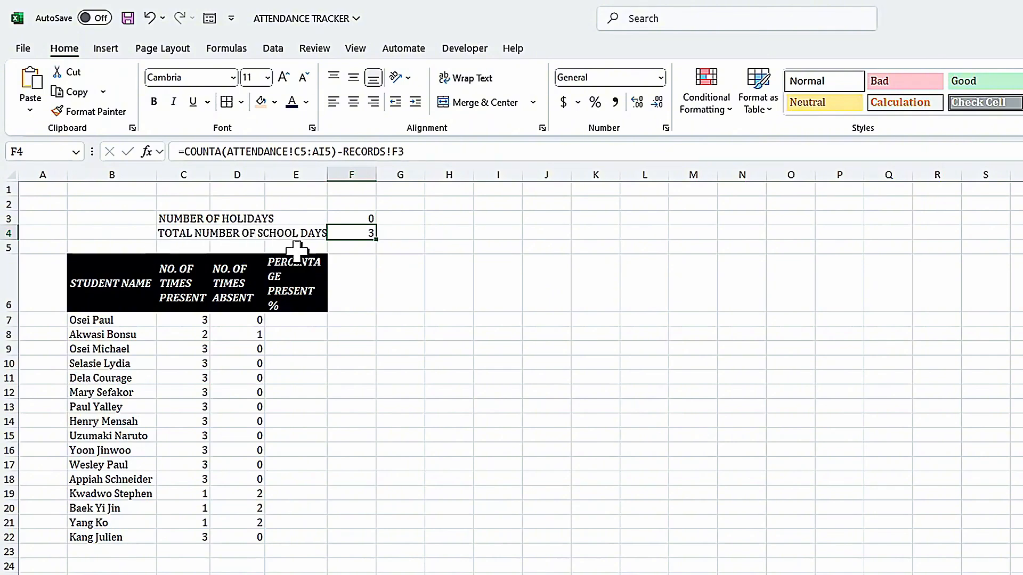
pyautogui.click(292, 323)
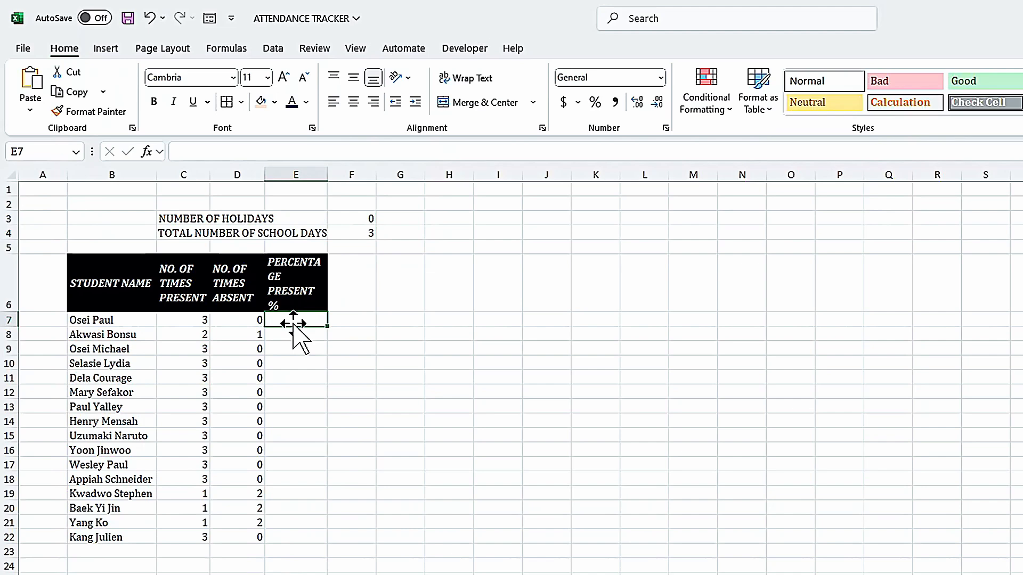
pyautogui.write('=')
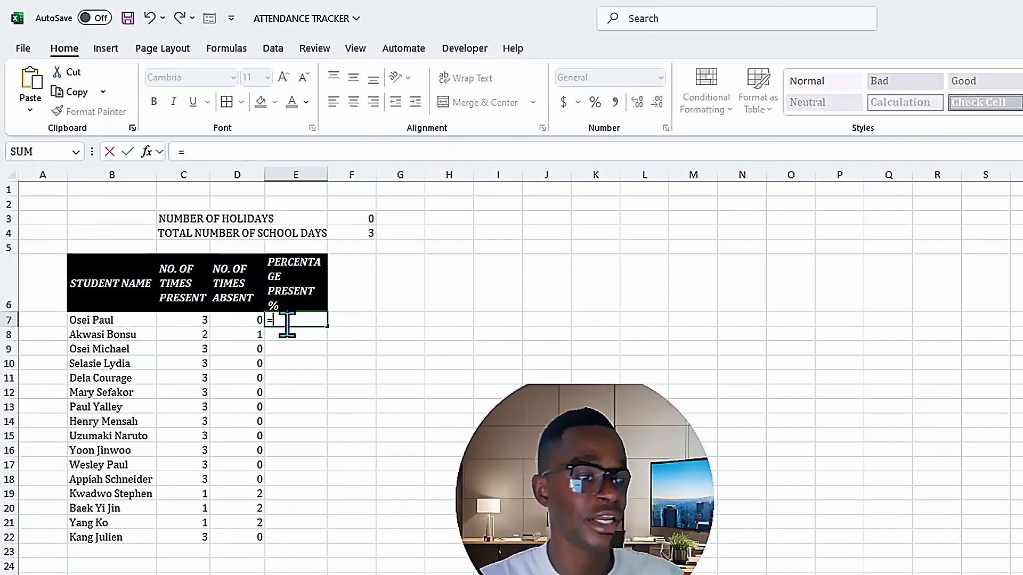
pyautogui.click(190, 319)
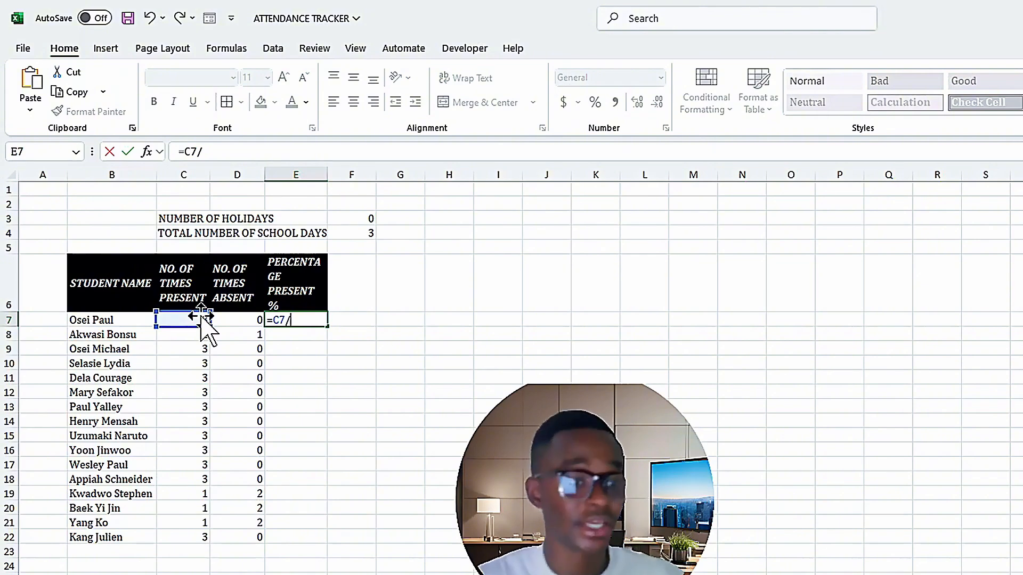
pyautogui.write('/')
pyautogui.click(345, 233)
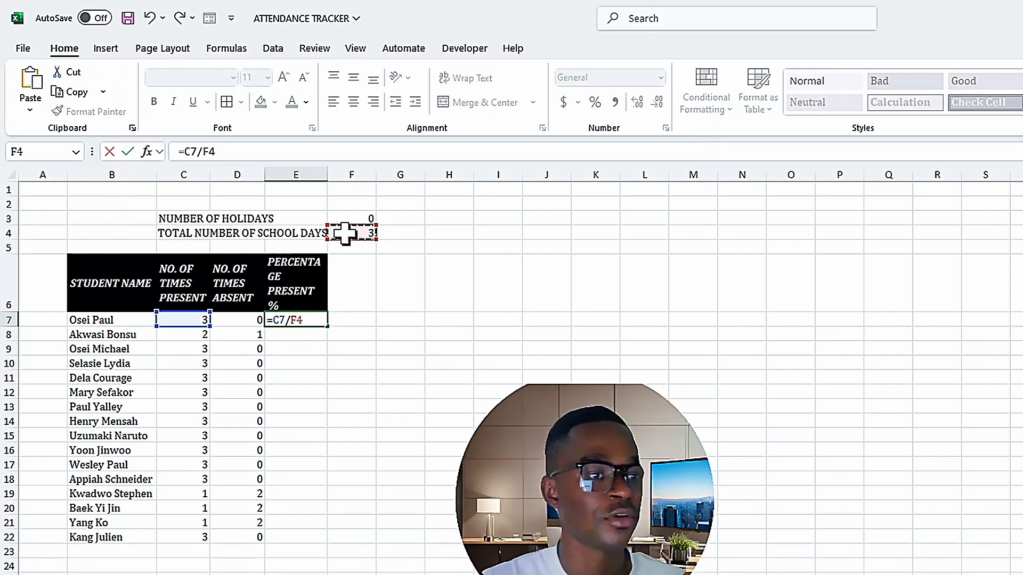
pyautogui.press('F4')
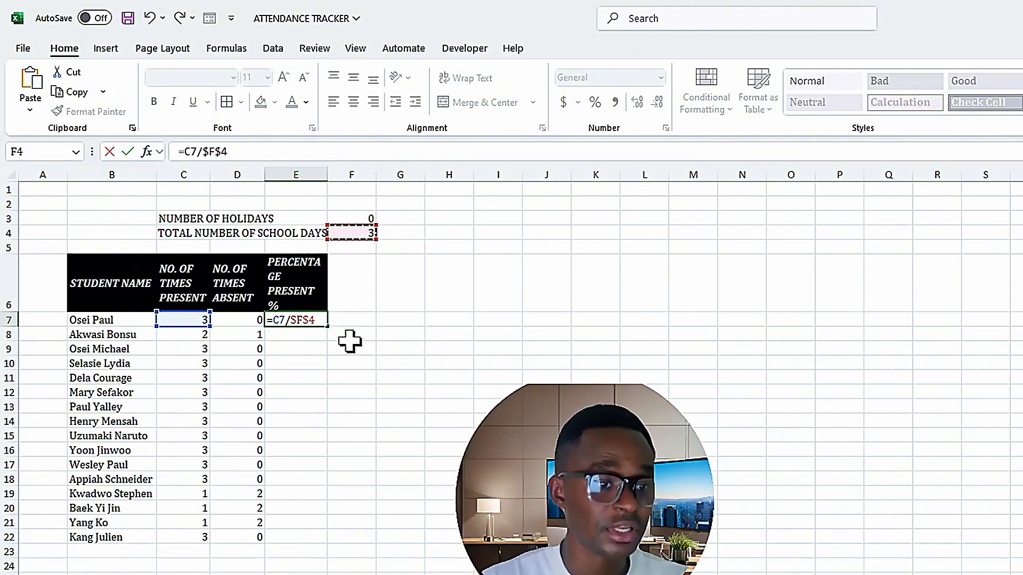
pyautogui.press('Return')
# Step: Fill the percentage formula from E7 down to E22 and format the range as percentages with two decimals
pyautogui.click(297, 319)
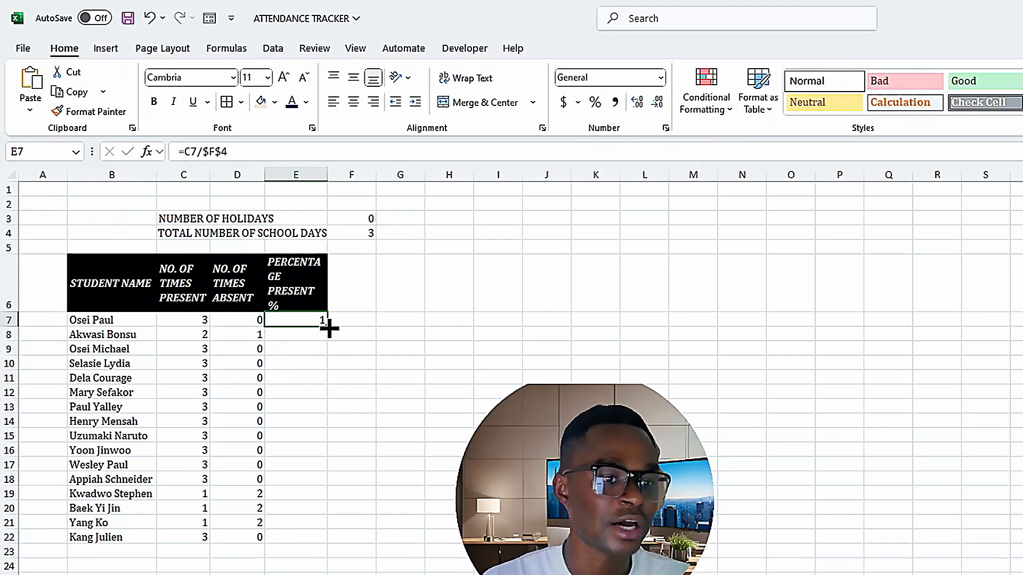
pyautogui.moveTo(329, 325); pyautogui.dragTo(328, 543)
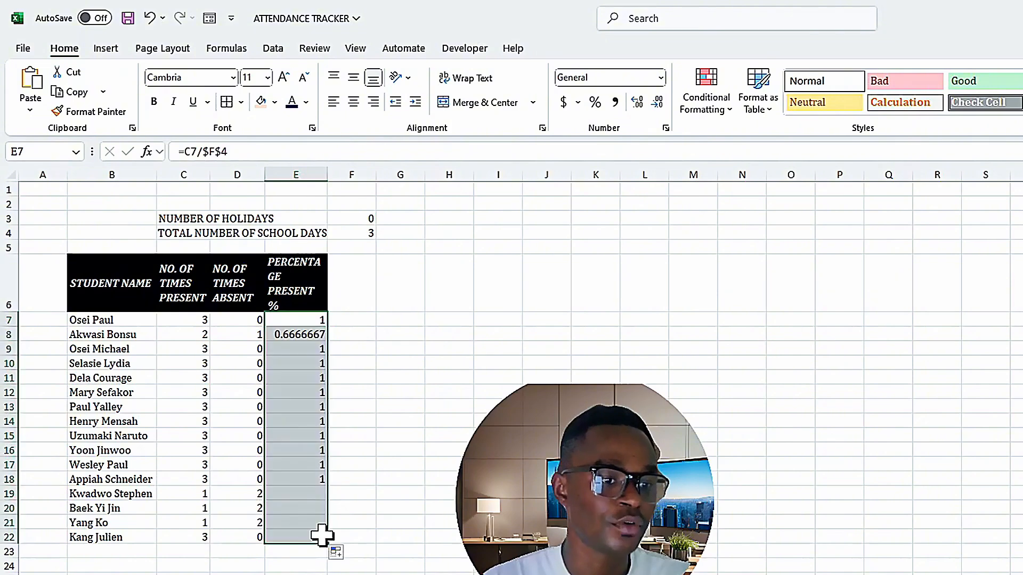
pyautogui.click(595, 102)
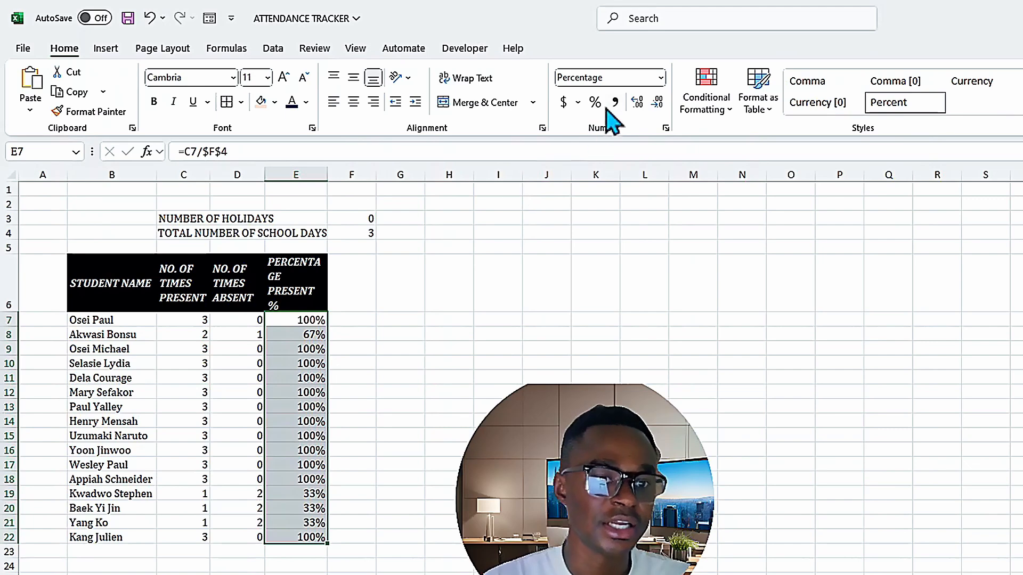
pyautogui.click(637, 103)
pyautogui.click(637, 102)
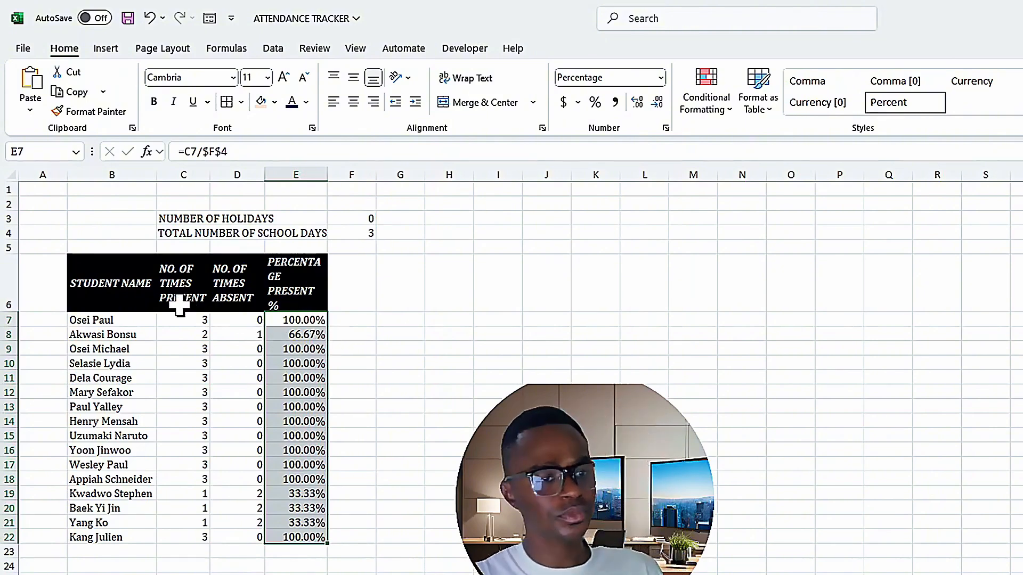
# Step: Shade the student names in B7:B22 light peach, the present counts in column C green and the absent counts in column D red
pyautogui.click(90, 323)
pyautogui.moveTo(89, 324); pyautogui.dragTo(91, 538)
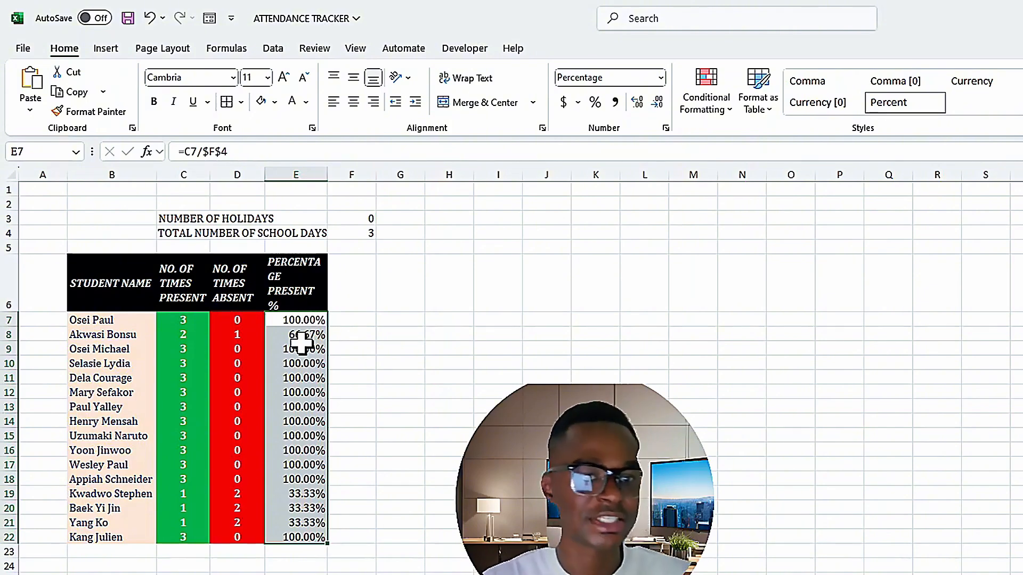
# Step: Start a formula-based conditional formatting rule for the percentages in E7:E22 using =$E7>=75%
pyautogui.click(717, 112)
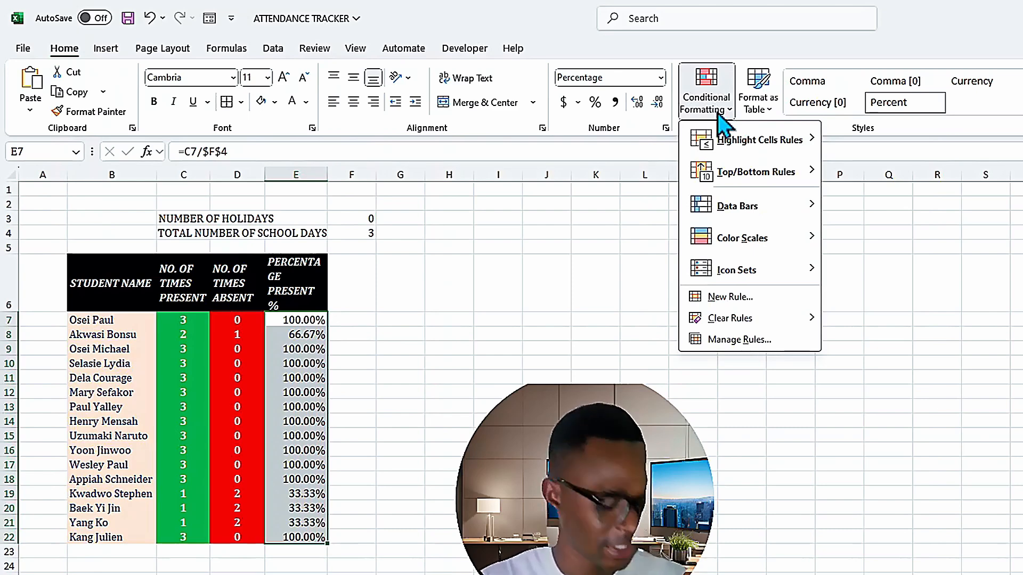
pyautogui.click(728, 301)
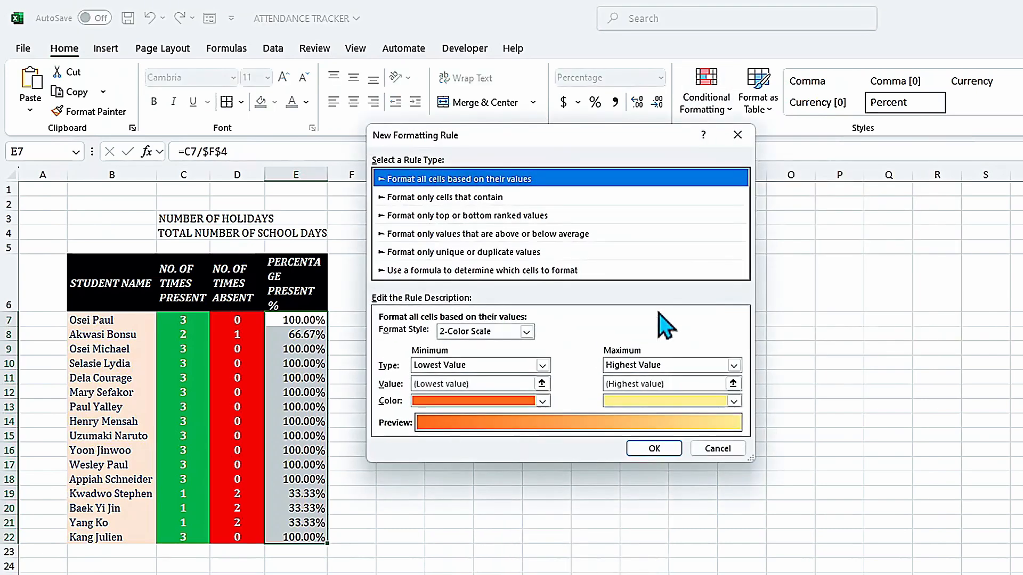
pyautogui.click(452, 275)
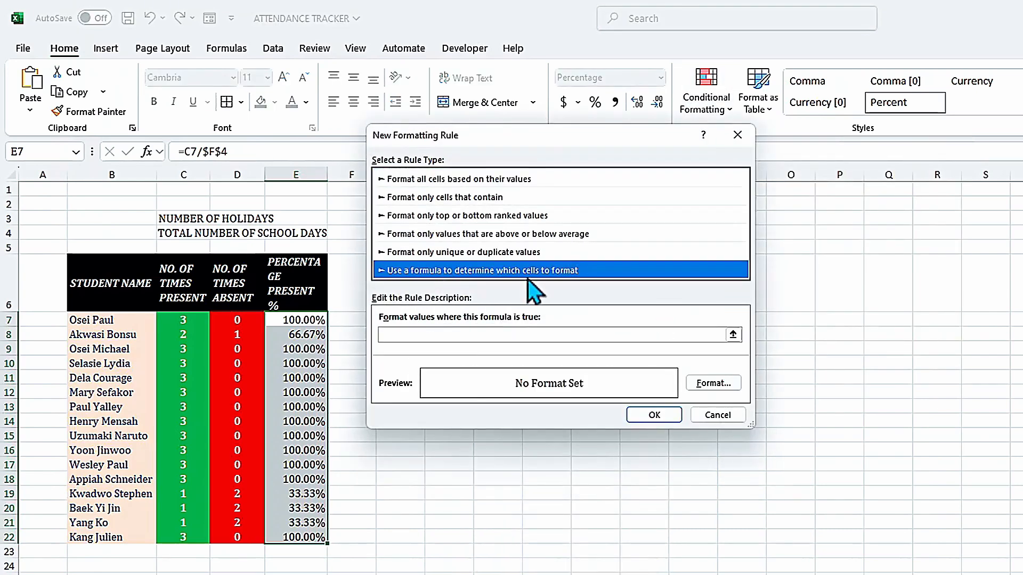
pyautogui.click(436, 333)
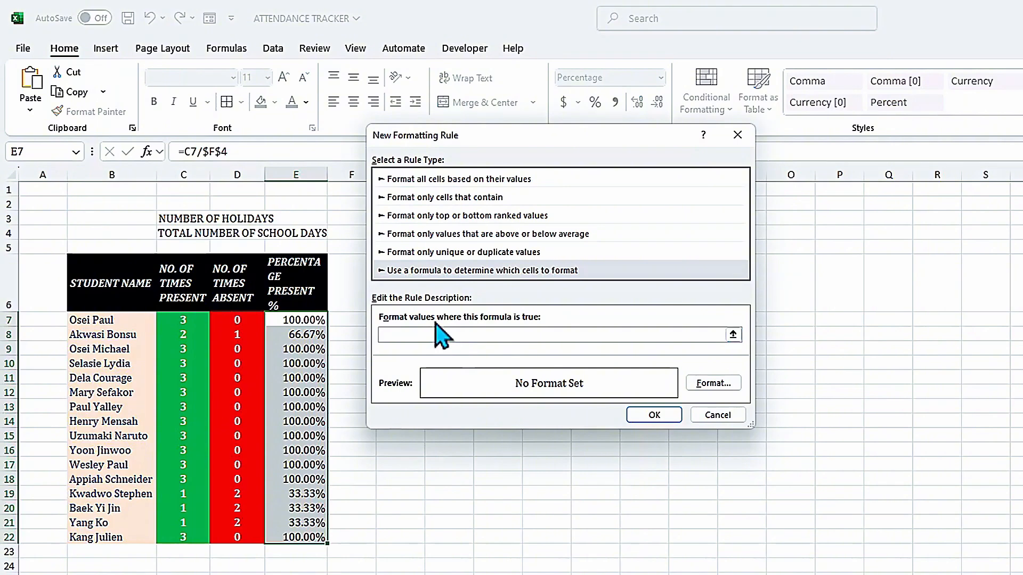
pyautogui.write('=')
pyautogui.click(300, 321)
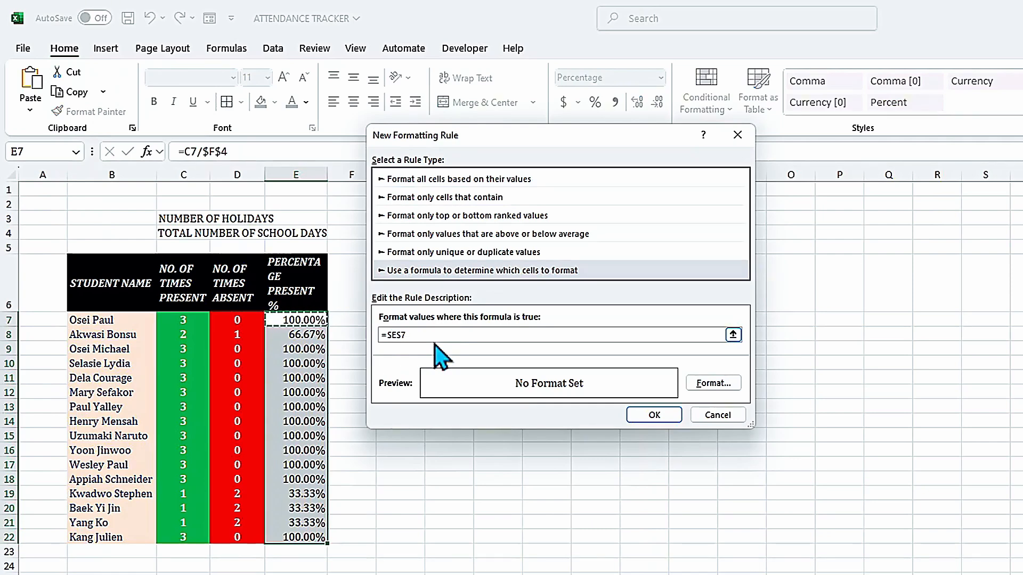
pyautogui.press('F4')
pyautogui.press('F4')
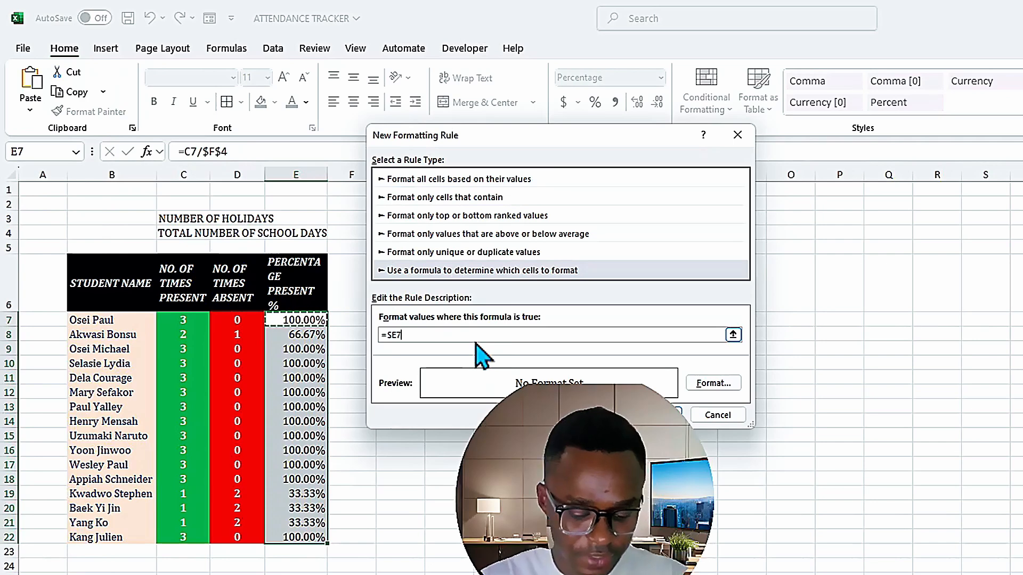
pyautogui.write('>=75')
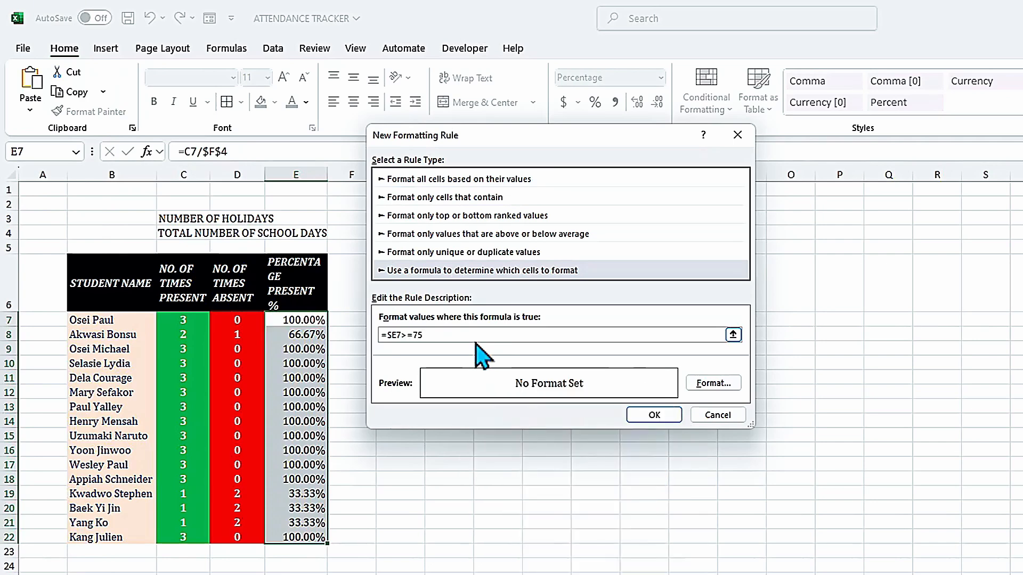
pyautogui.write('%')
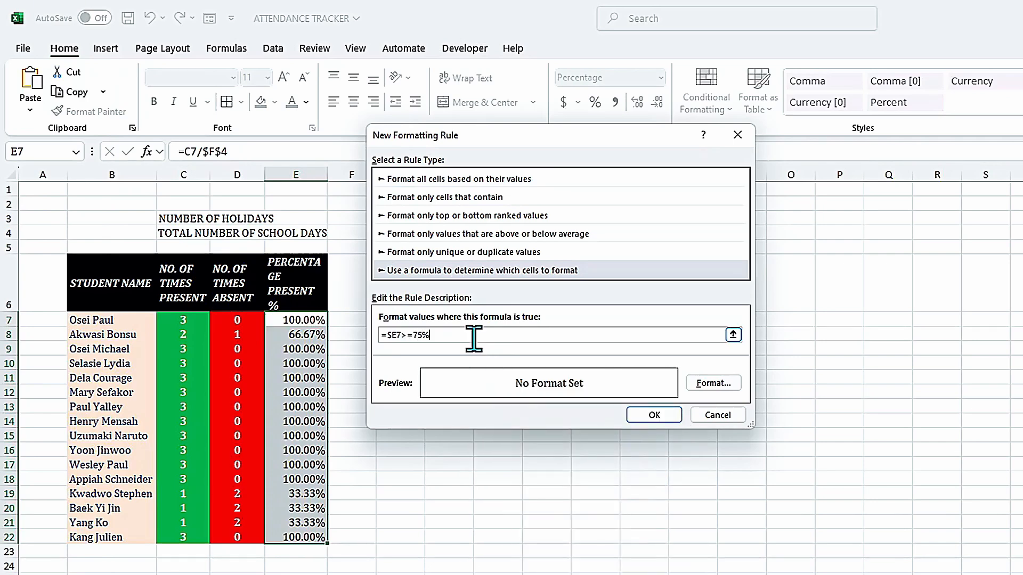
# Step: Give the 75%-or-higher rule a green fill with white font and apply it to the percentage column
pyautogui.click(712, 390)
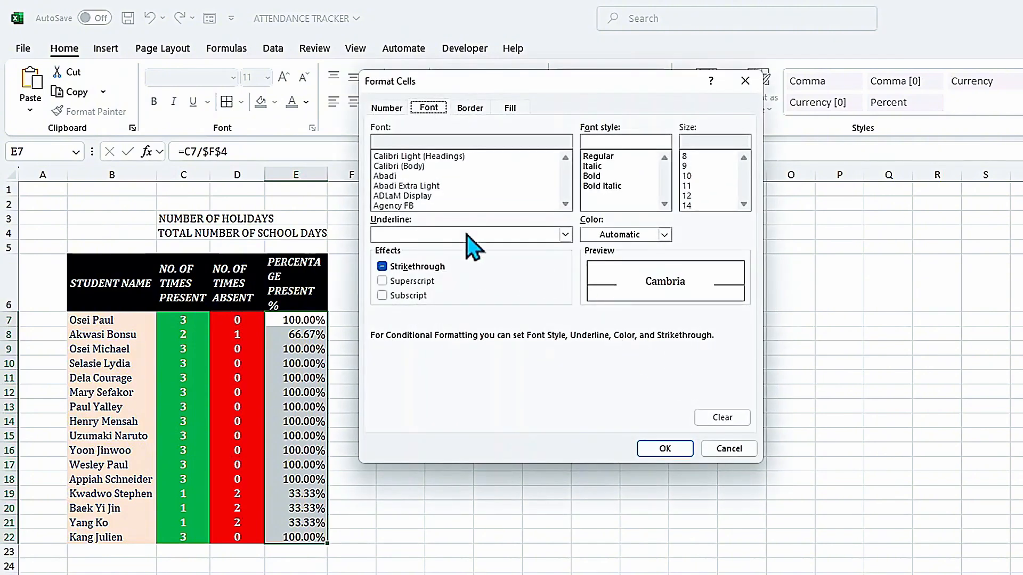
pyautogui.click(509, 109)
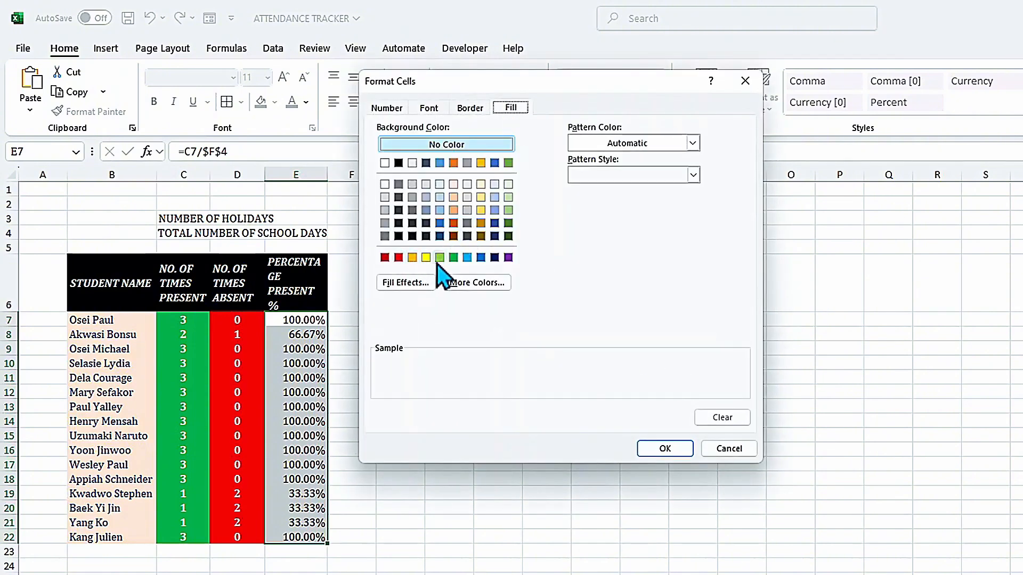
pyautogui.click(453, 257)
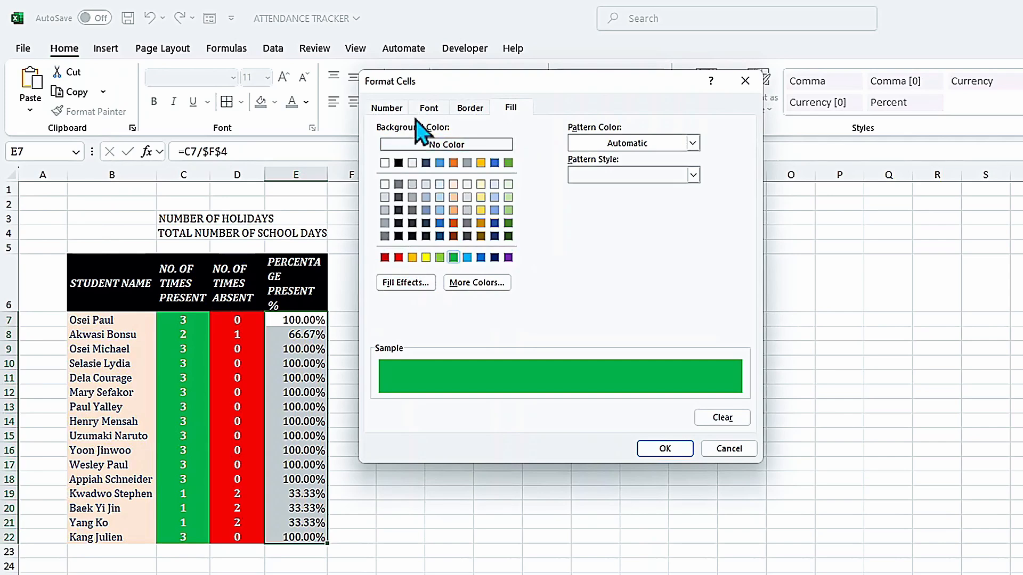
pyautogui.click(425, 109)
pyautogui.click(665, 235)
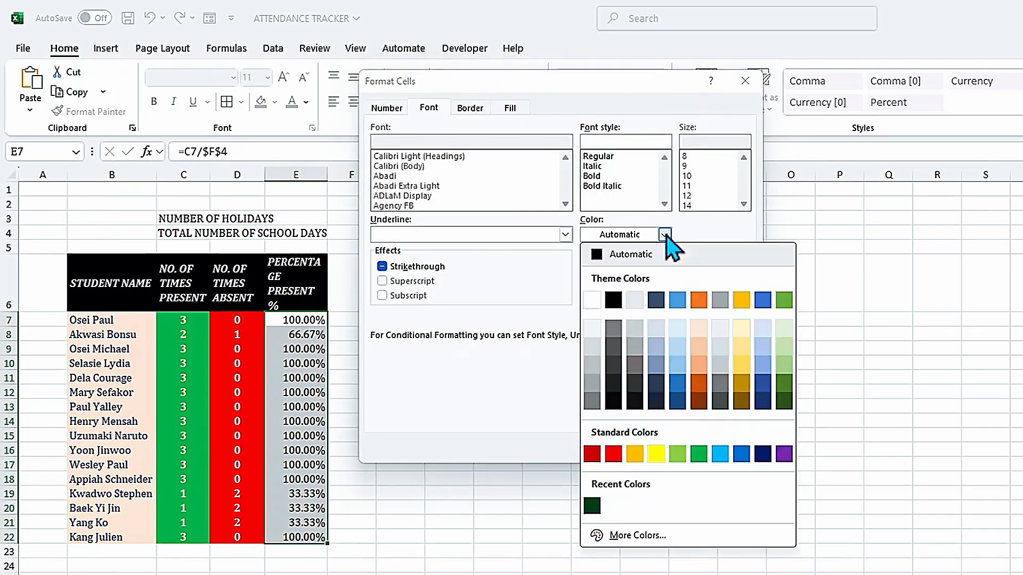
pyautogui.click(591, 300)
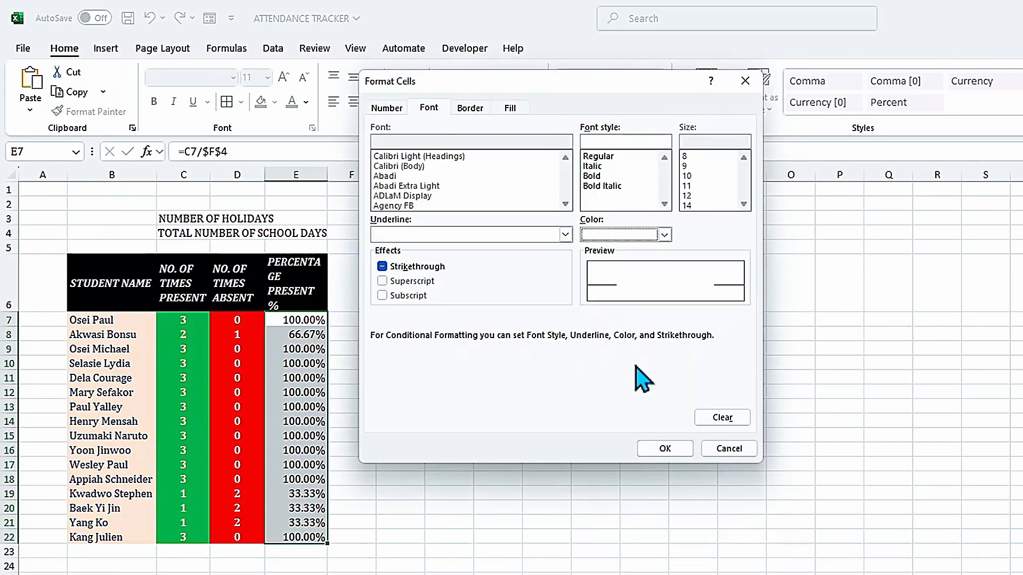
pyautogui.click(657, 453)
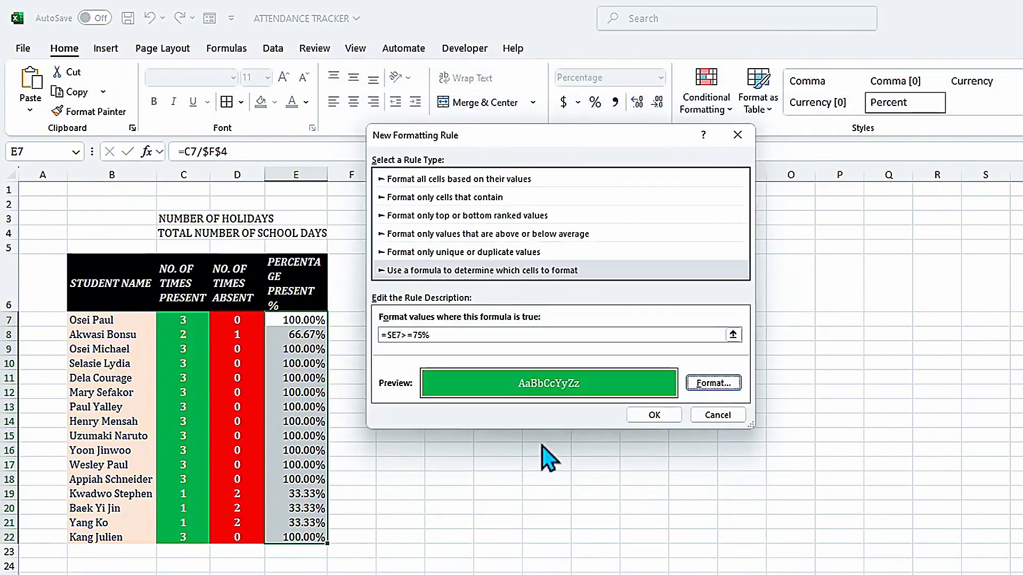
pyautogui.click(654, 416)
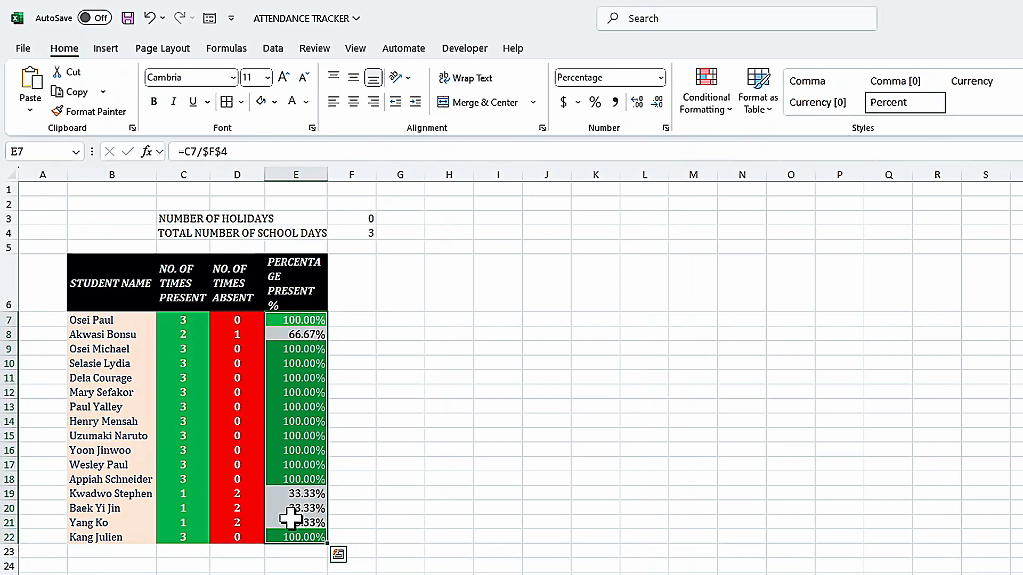
# Step: Start a second formula-based conditional formatting rule for E7:E22 using =$E7<75%
pyautogui.click(714, 101)
pyautogui.moveTo(732, 138)
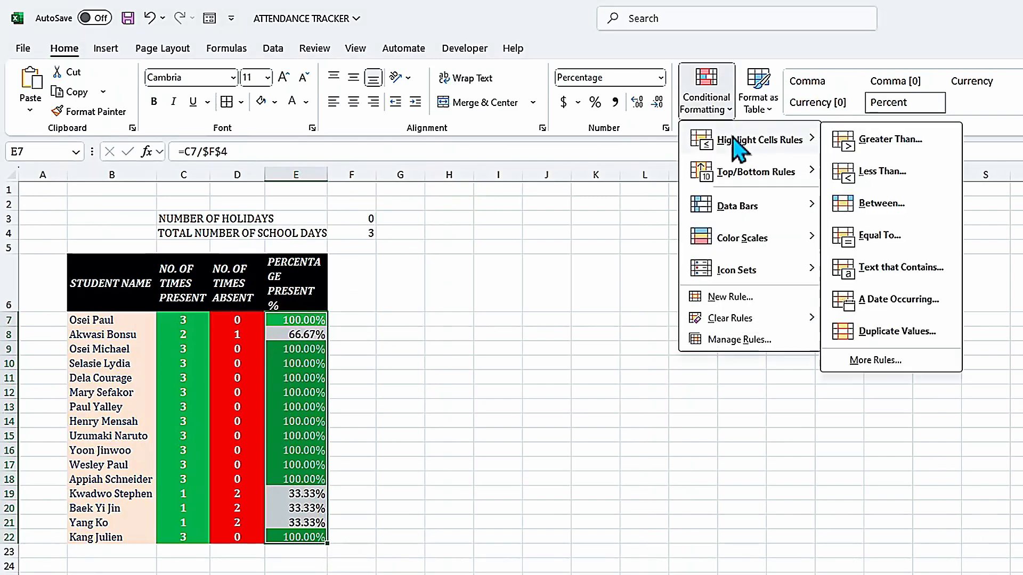
pyautogui.click(736, 297)
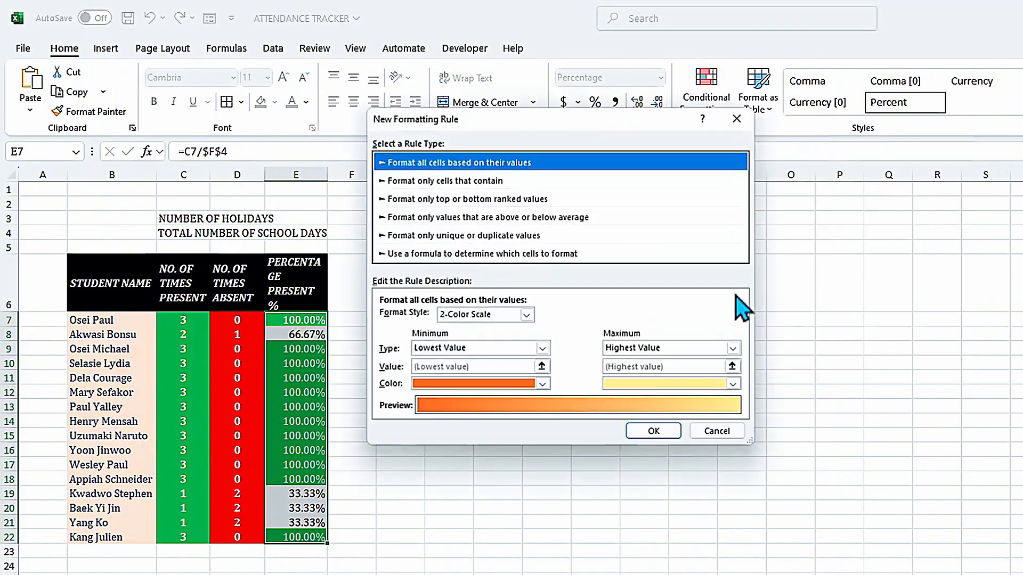
pyautogui.click(436, 254)
pyautogui.click(416, 318)
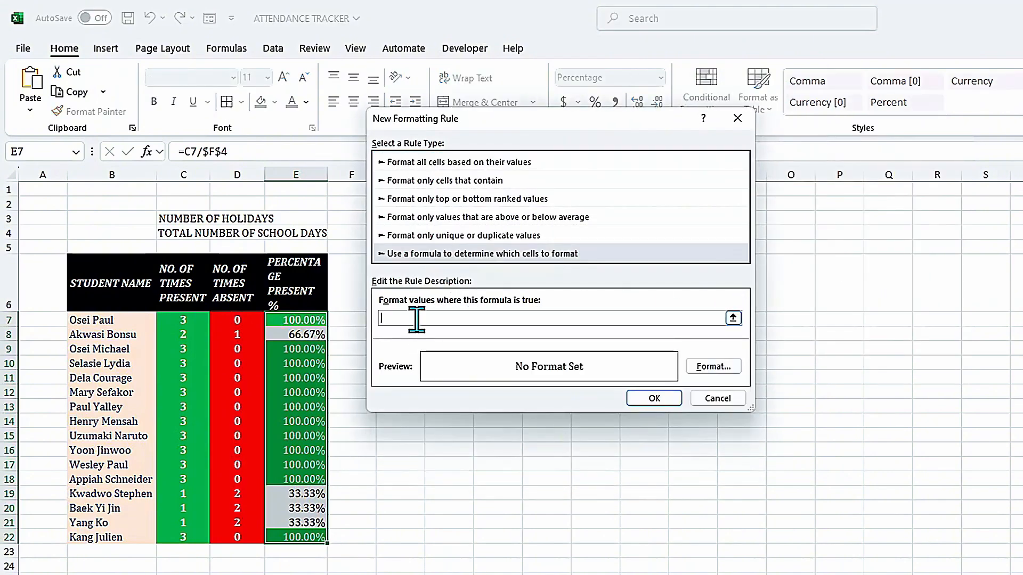
pyautogui.write('=')
pyautogui.click(320, 319)
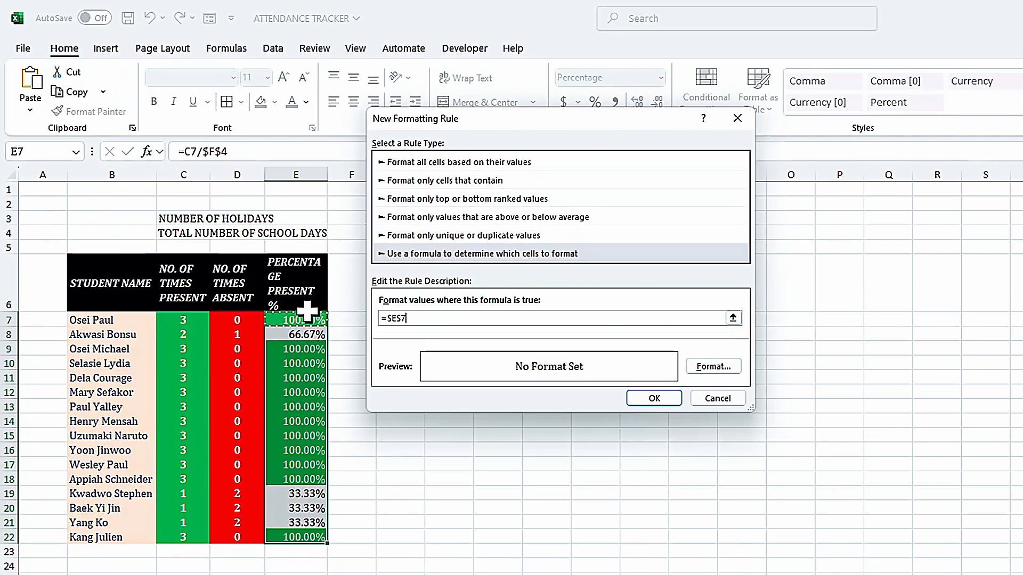
pyautogui.press('F4')
pyautogui.press('F4')
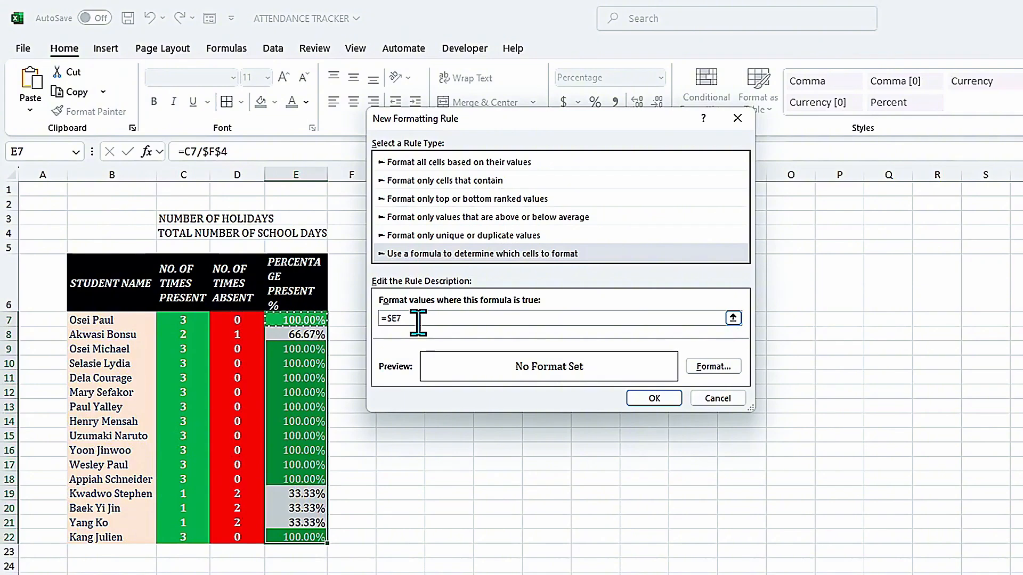
pyautogui.write('<')
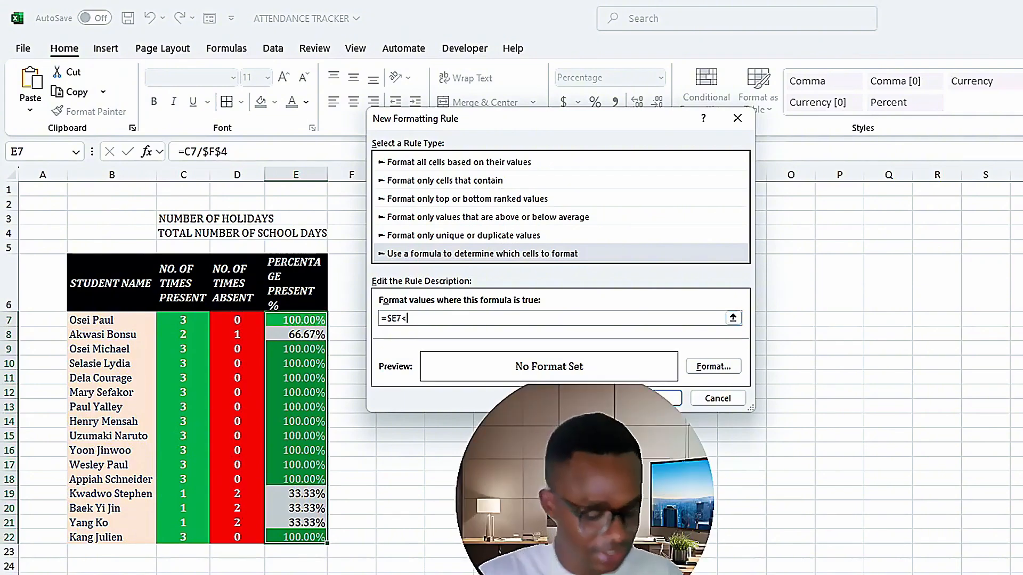
pyautogui.write('75%')
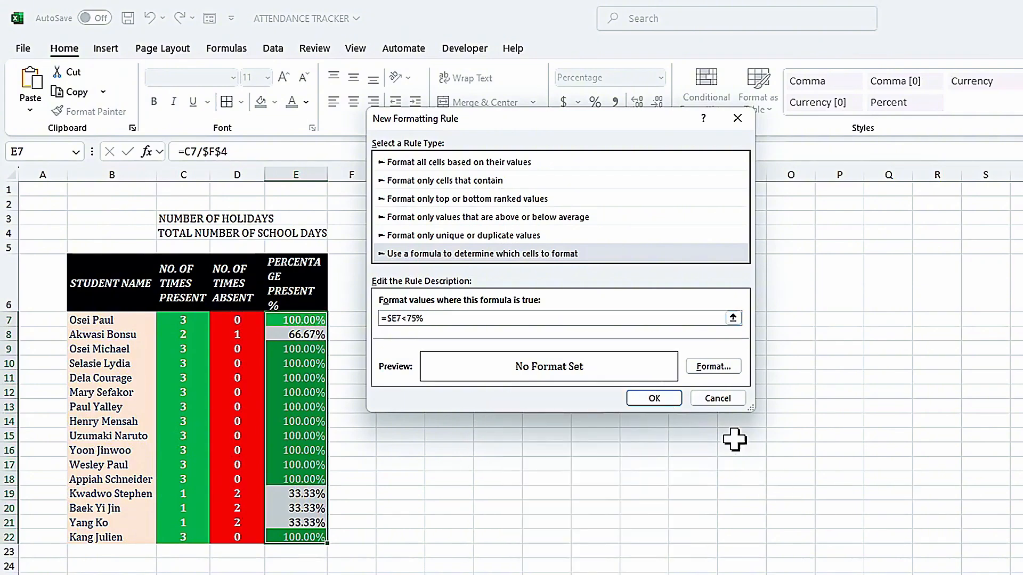
# Step: Give the below-75% rule a white font with red fill and apply it to the percentage column
pyautogui.click(708, 365)
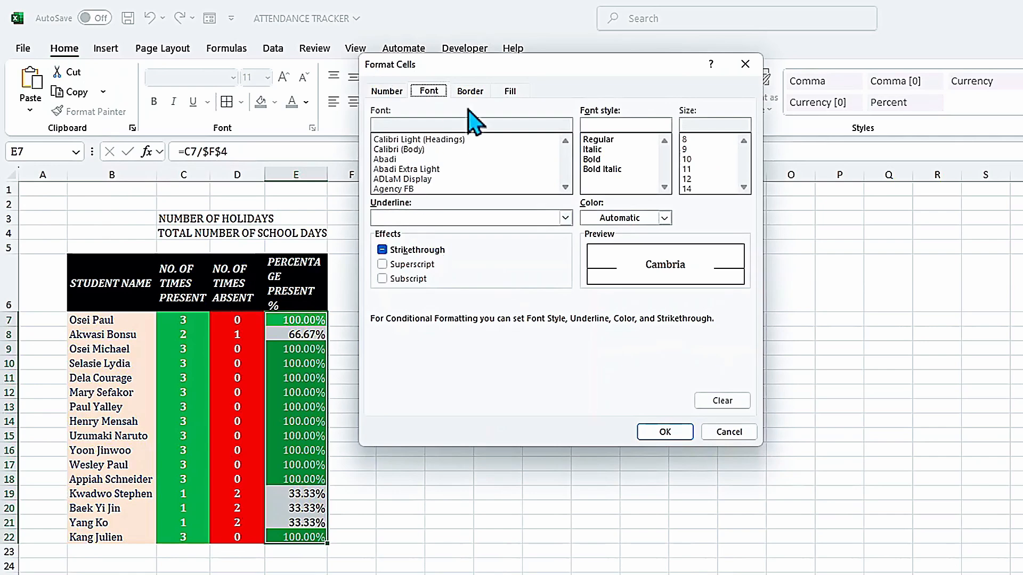
pyautogui.click(667, 218)
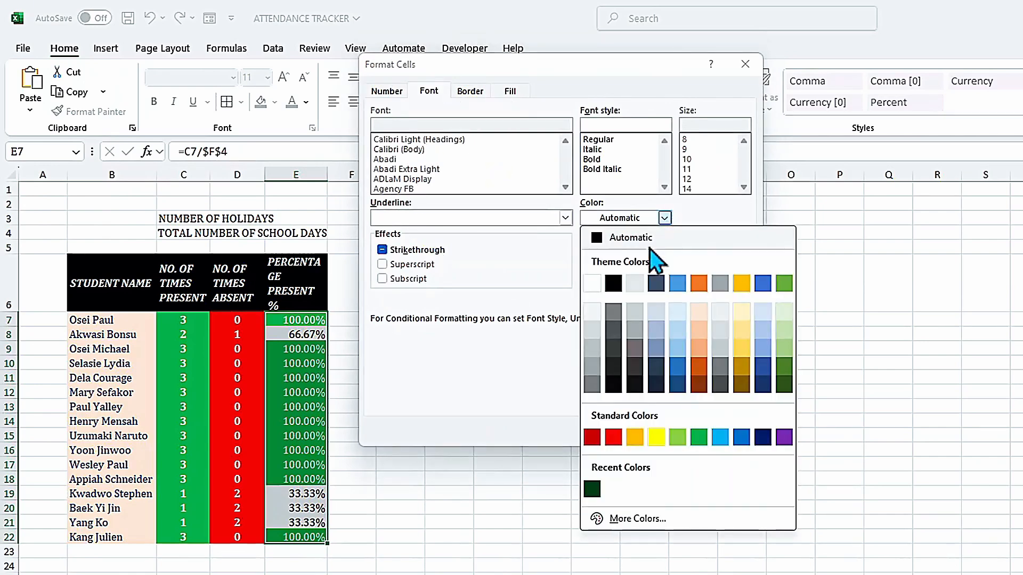
pyautogui.click(592, 290)
pyautogui.click(510, 91)
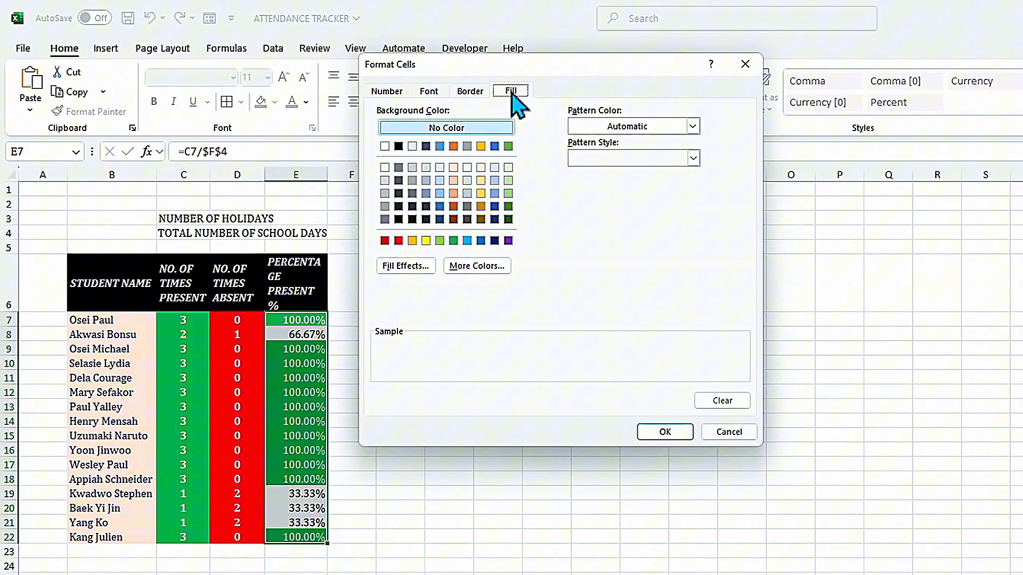
pyautogui.click(399, 242)
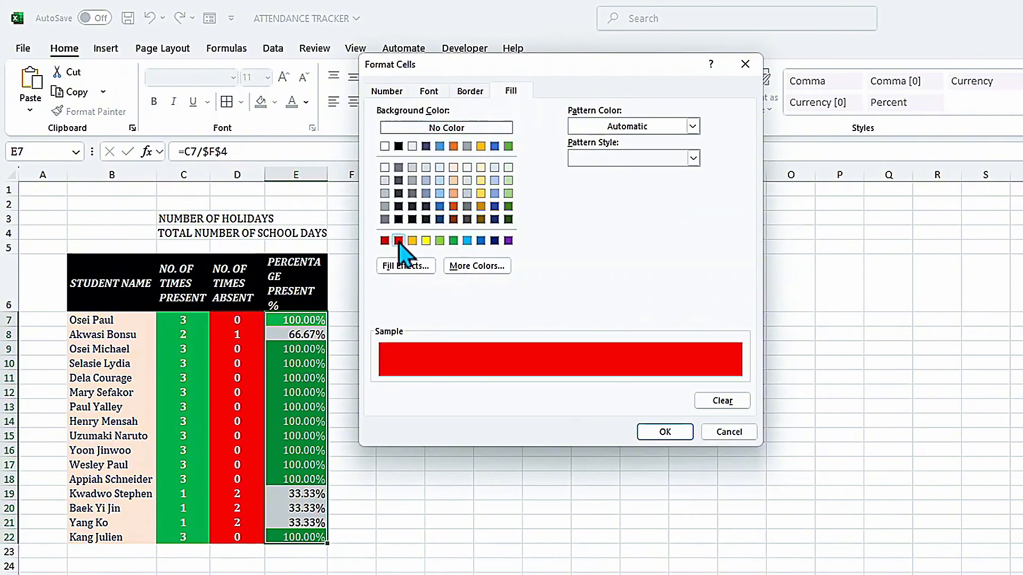
pyautogui.click(662, 432)
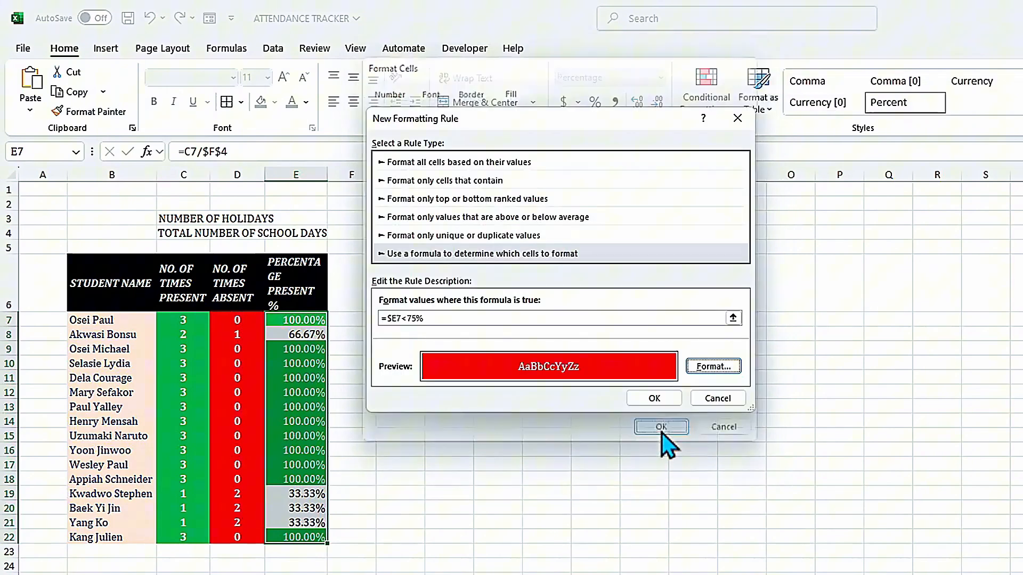
pyautogui.click(654, 398)
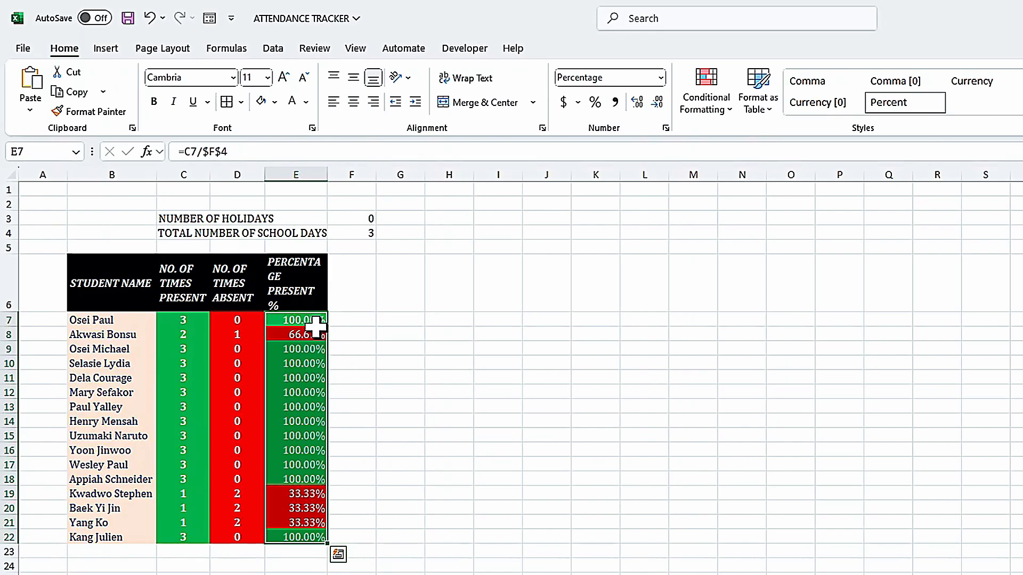
pyautogui.scroll(-1, 384, 337)
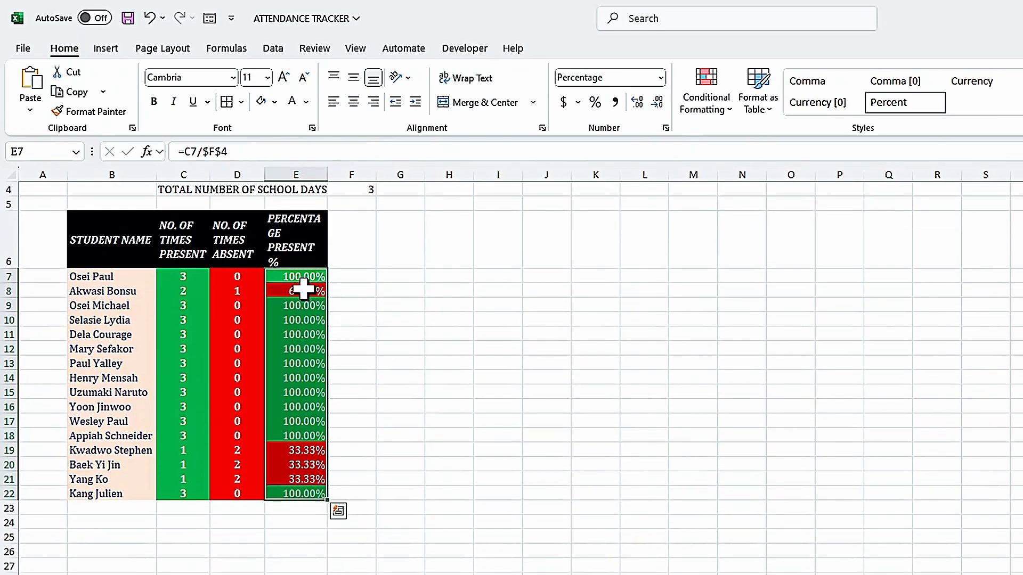
pyautogui.scroll(1, 319, 290)
pyautogui.click(299, 322)
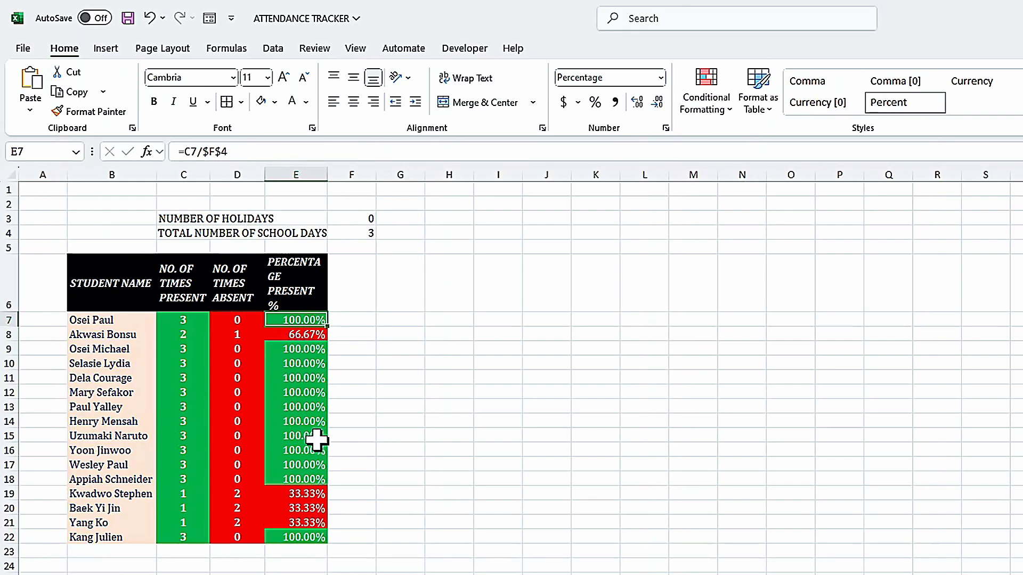
pyautogui.click(100, 203)
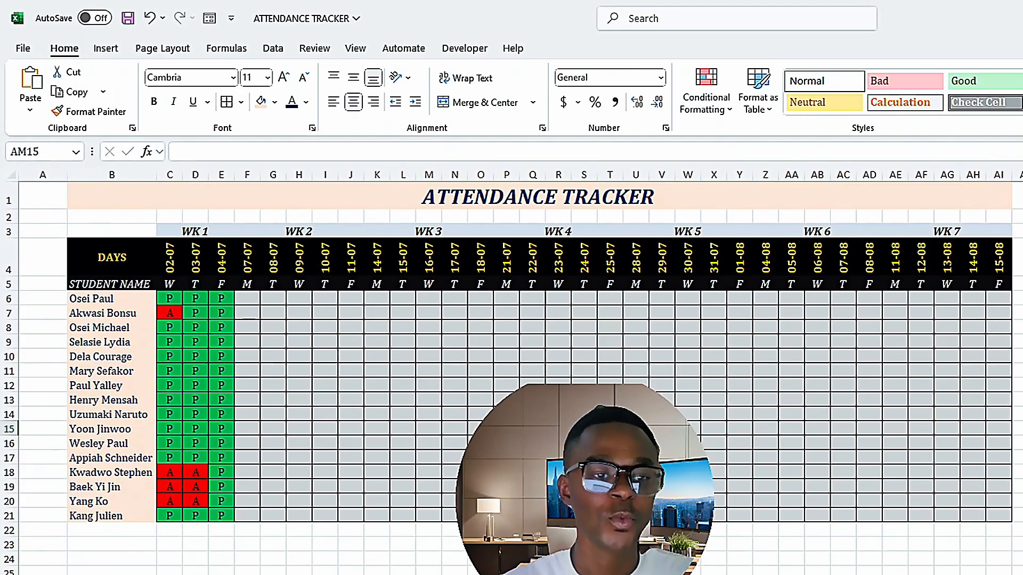
pyautogui.hotkey('ctrl', 'pagedown')
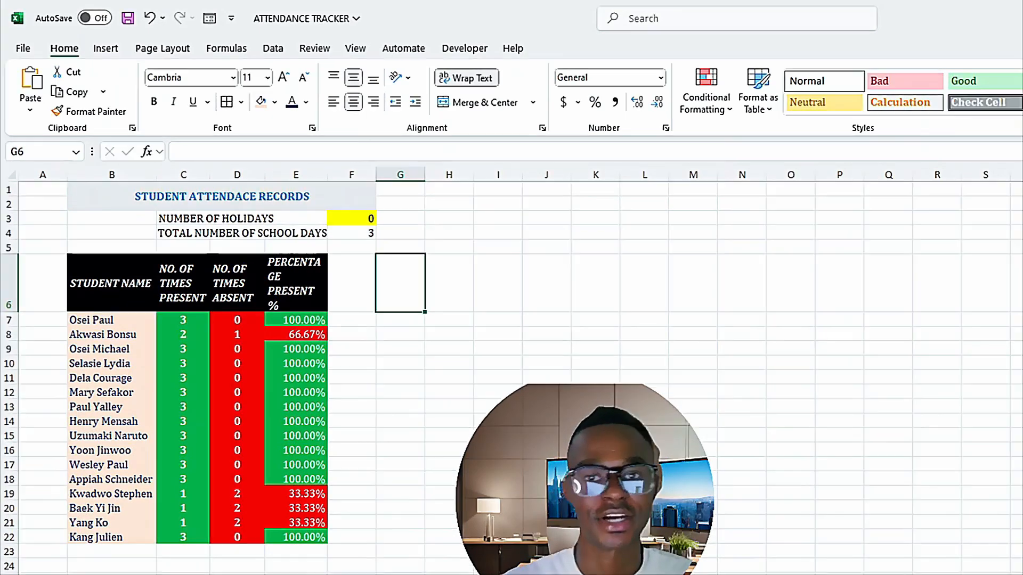